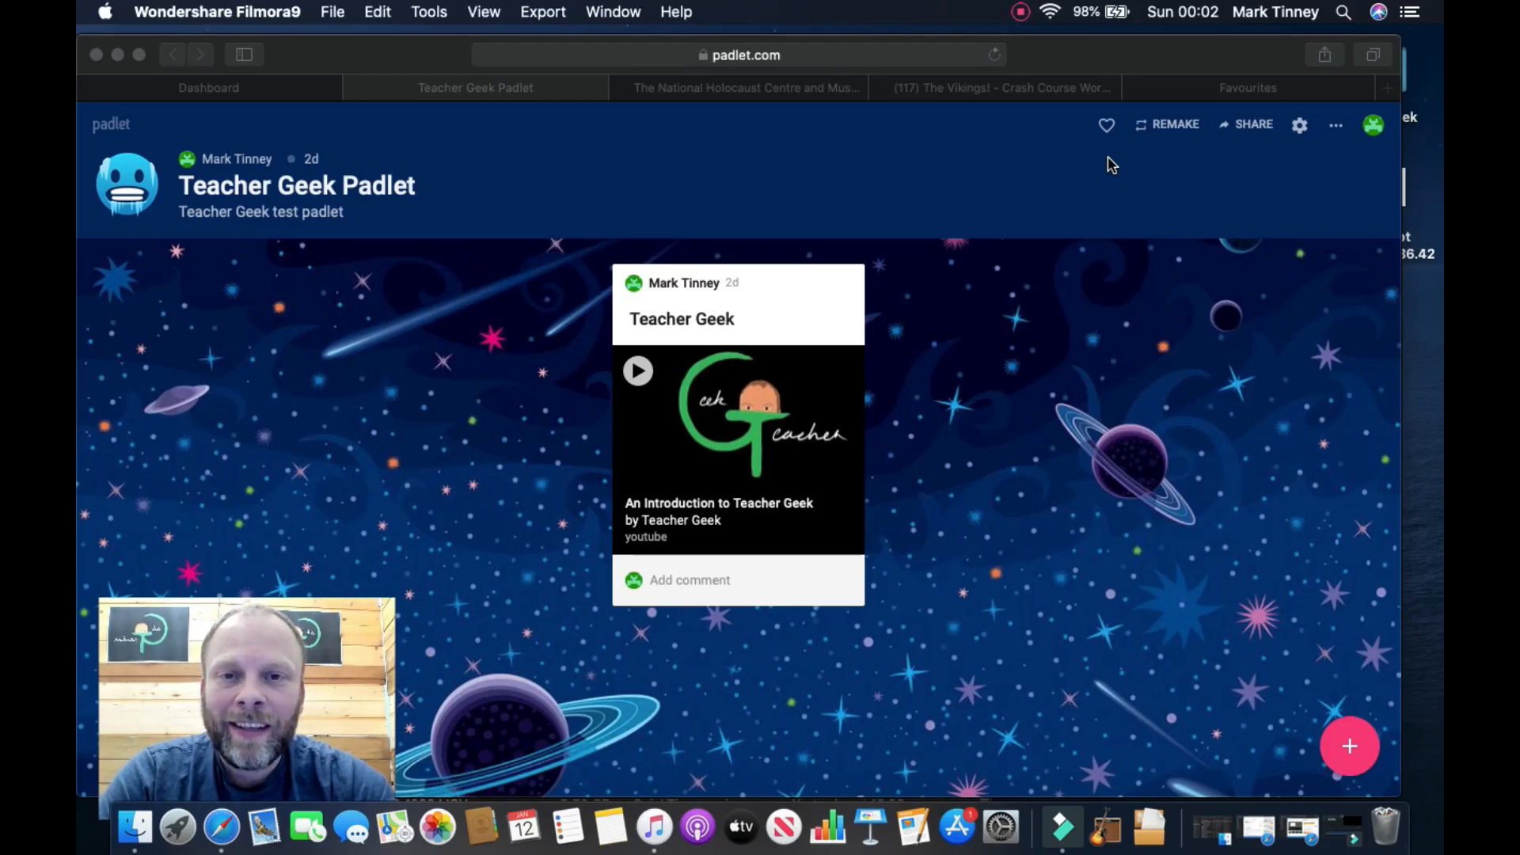
# Step: Change the padlet's format to Shelf so the post sits under Column 1
pyautogui.click(1336, 132)
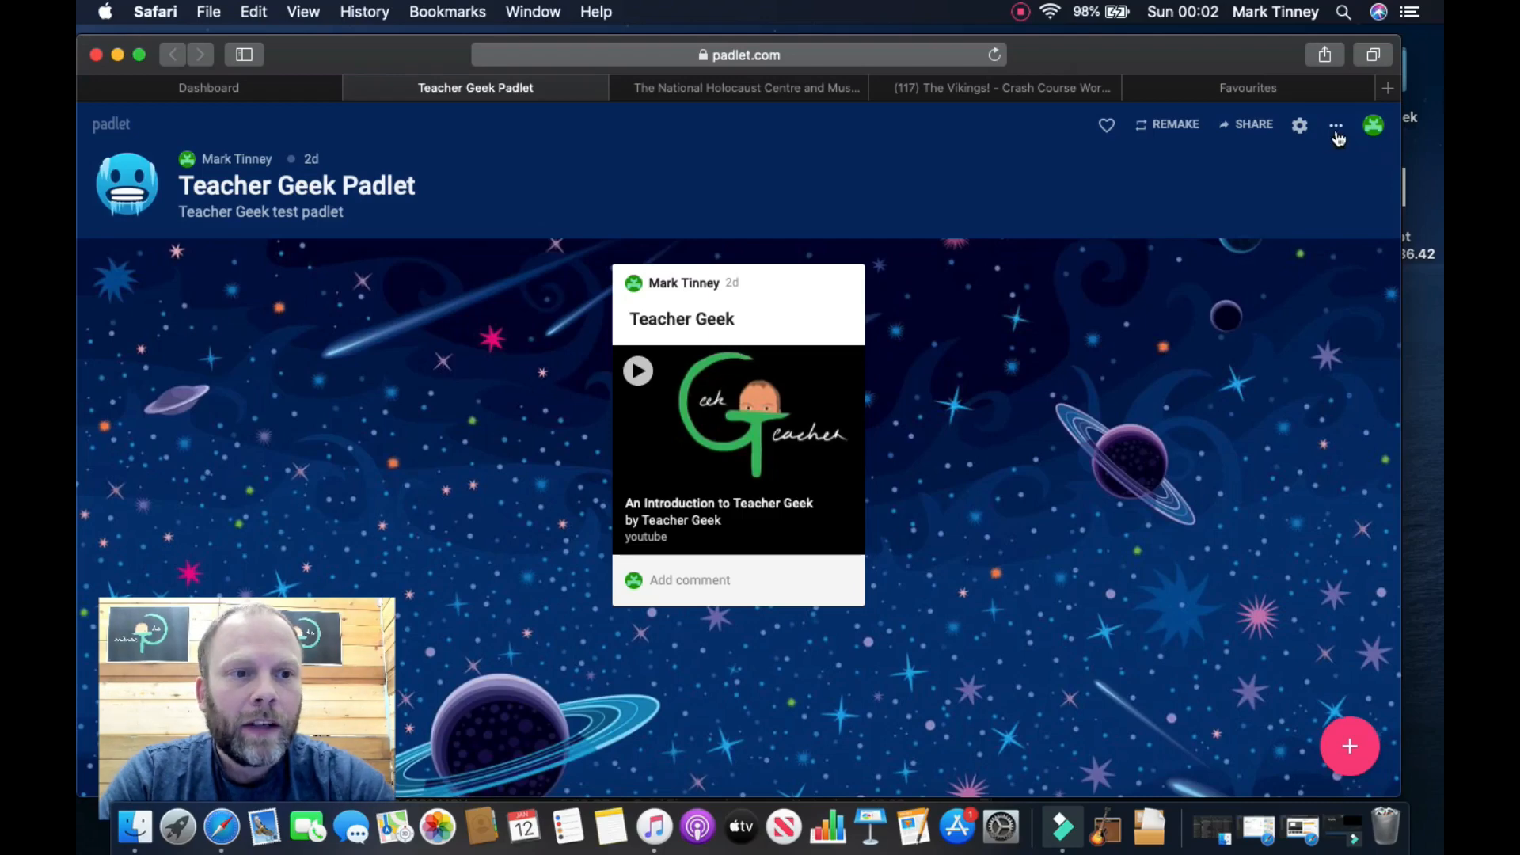
pyautogui.click(1336, 131)
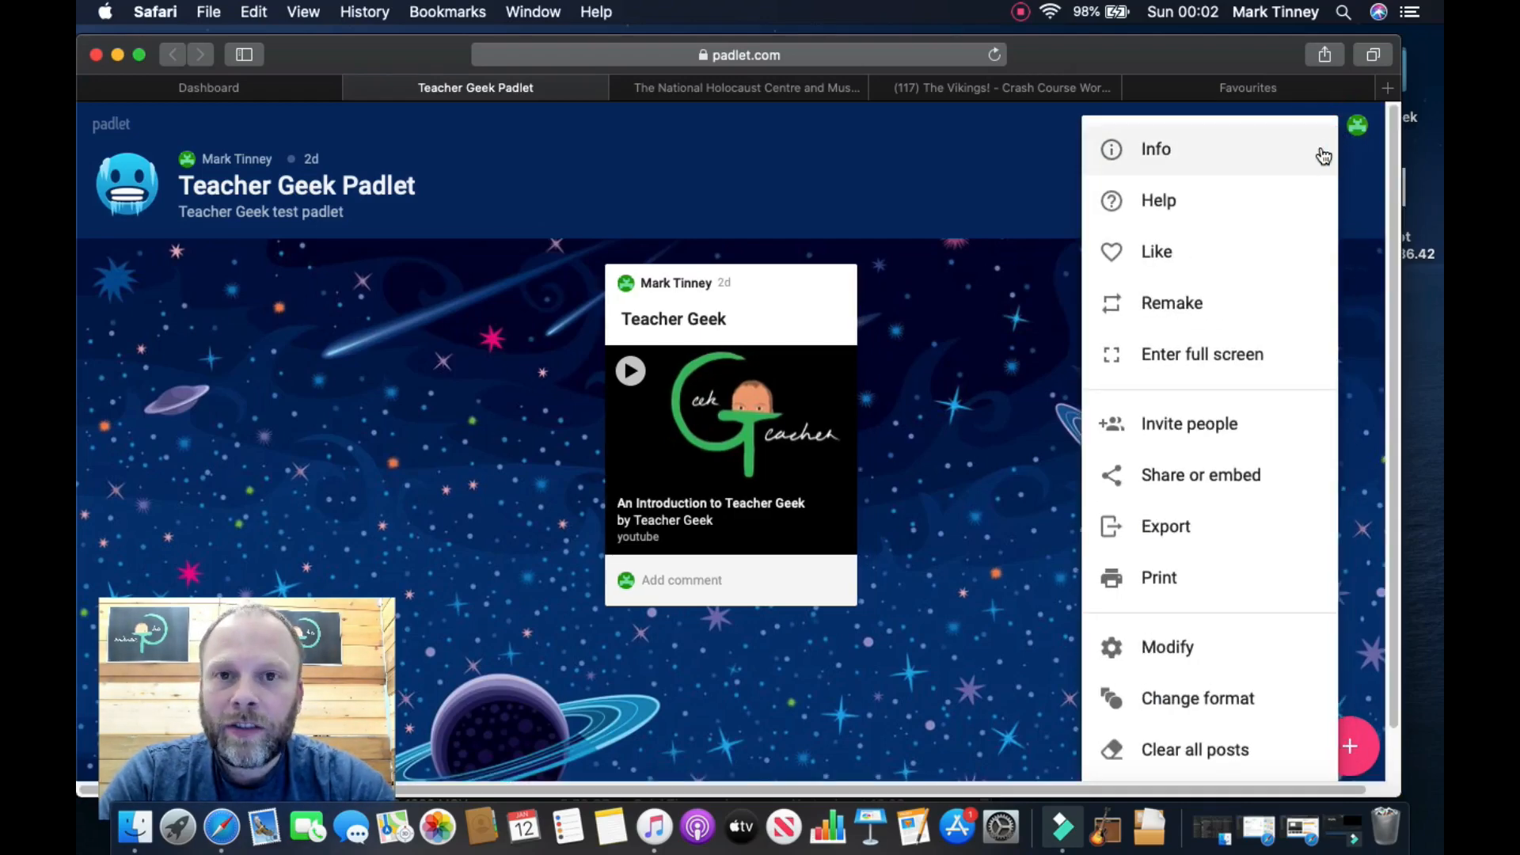
pyautogui.click(1193, 696)
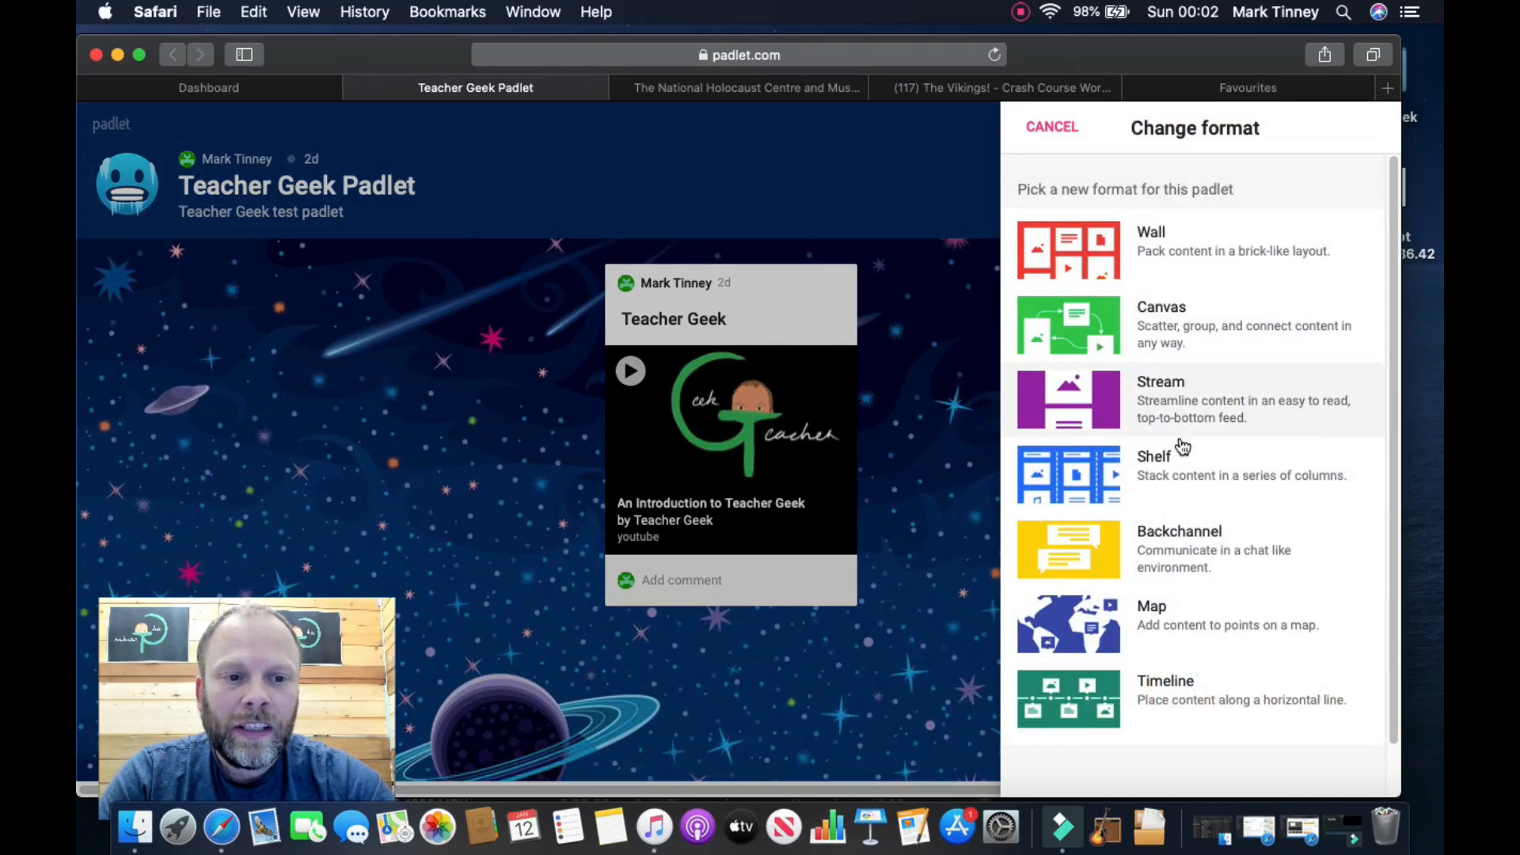
pyautogui.click(1186, 472)
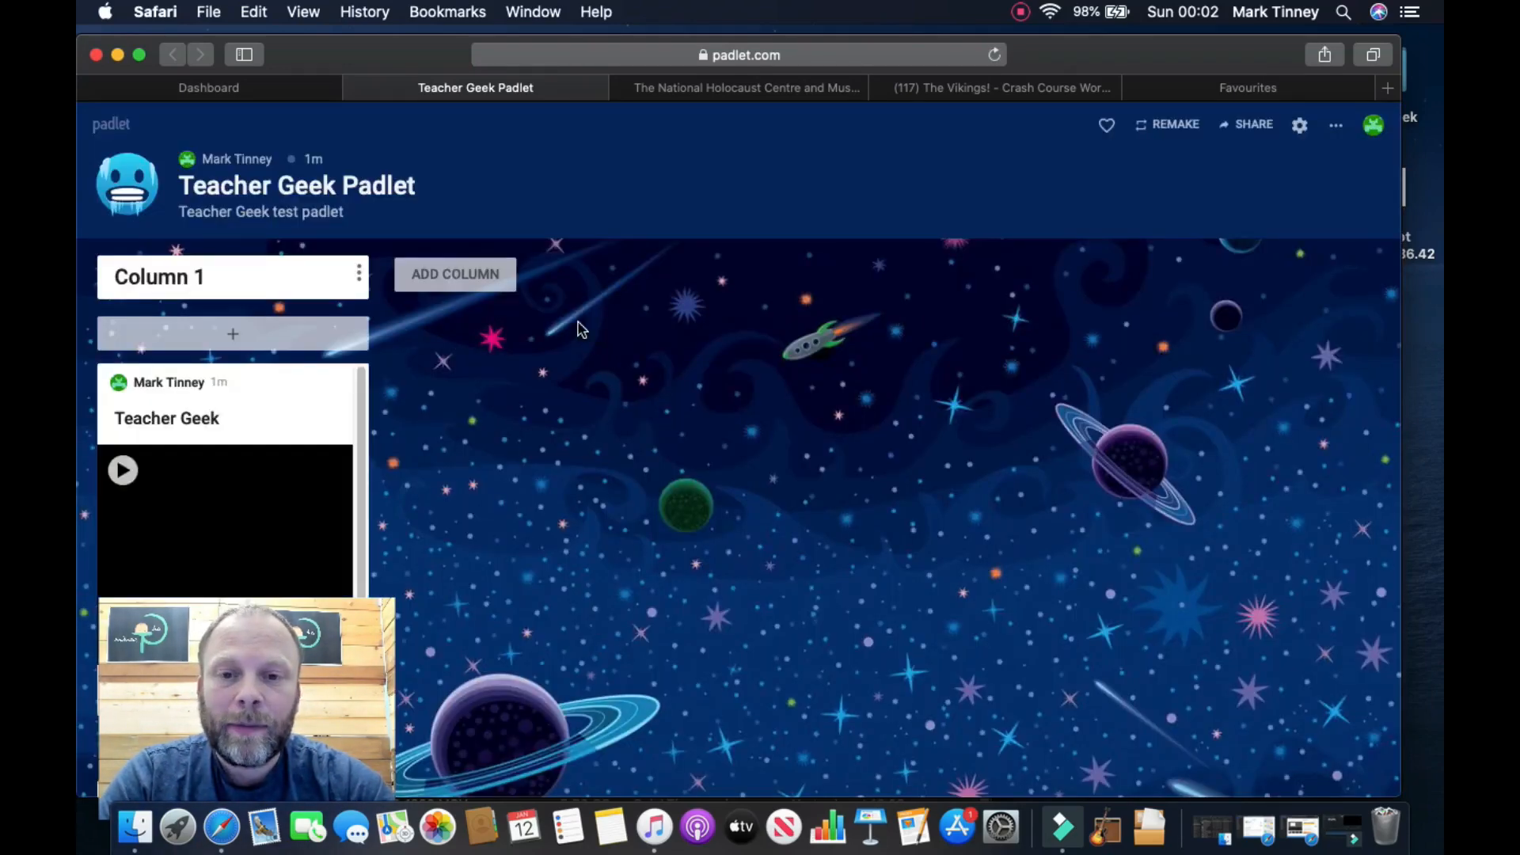
# Step: Rename the Column 1 title to 'Health and Safety'
pyautogui.moveTo(204, 274); pyautogui.dragTo(117, 278)
pyautogui.click(209, 277)
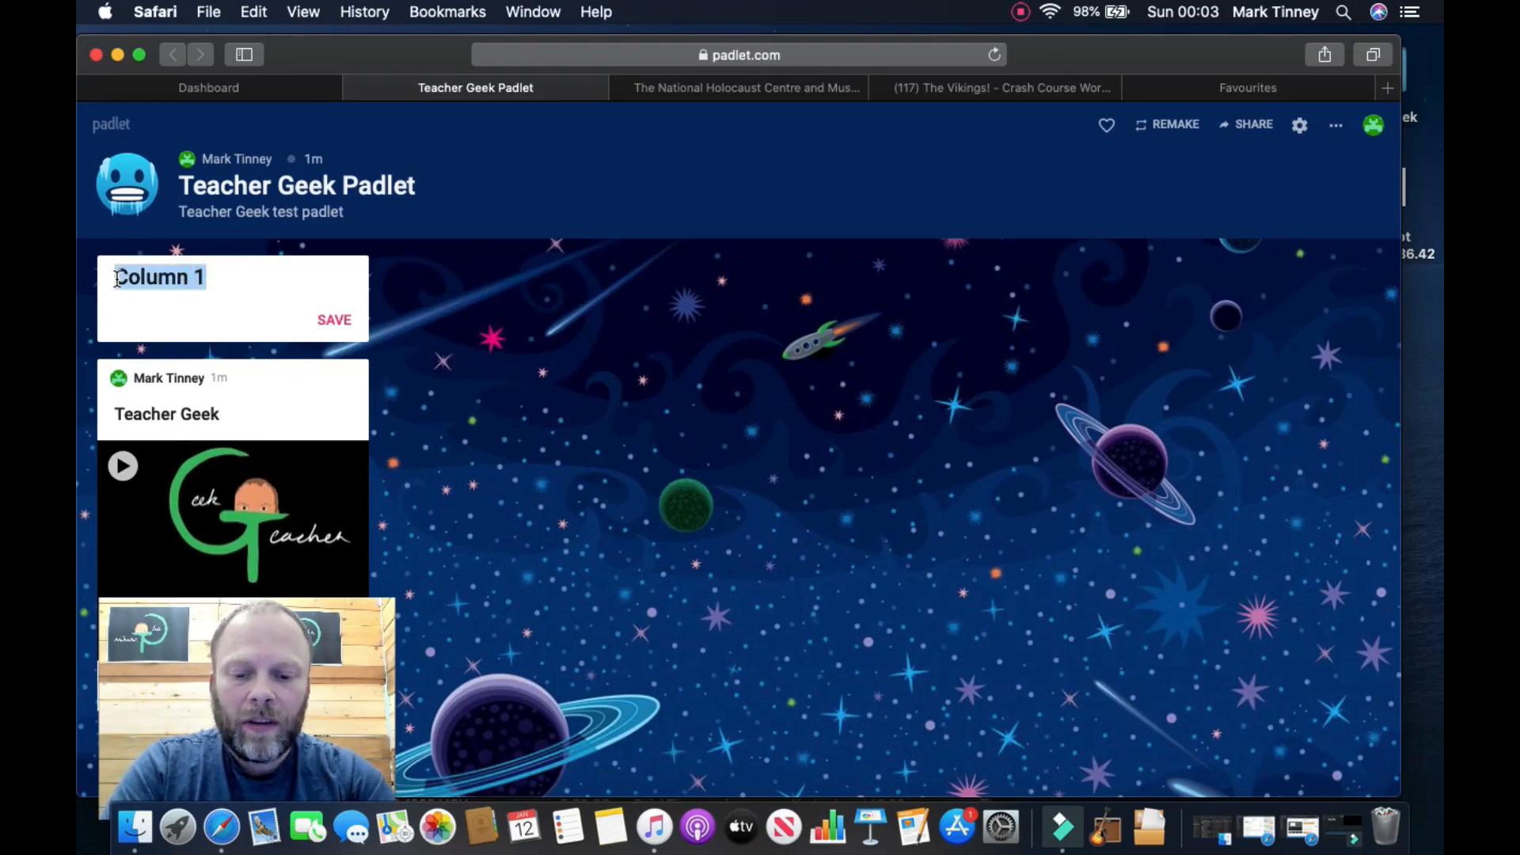
pyautogui.write('Health ')
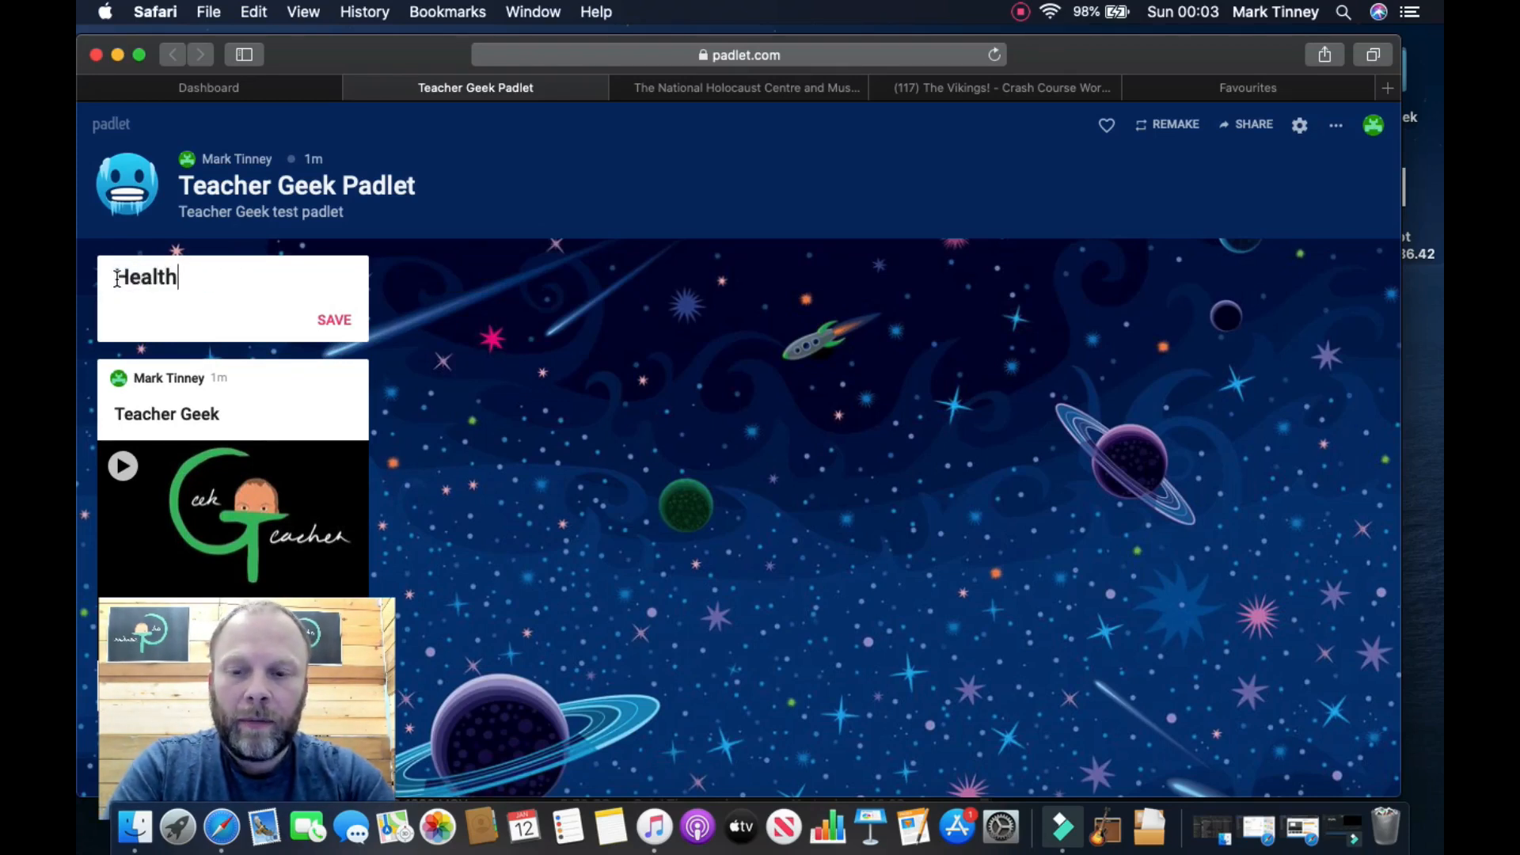
pyautogui.write('and Saf')
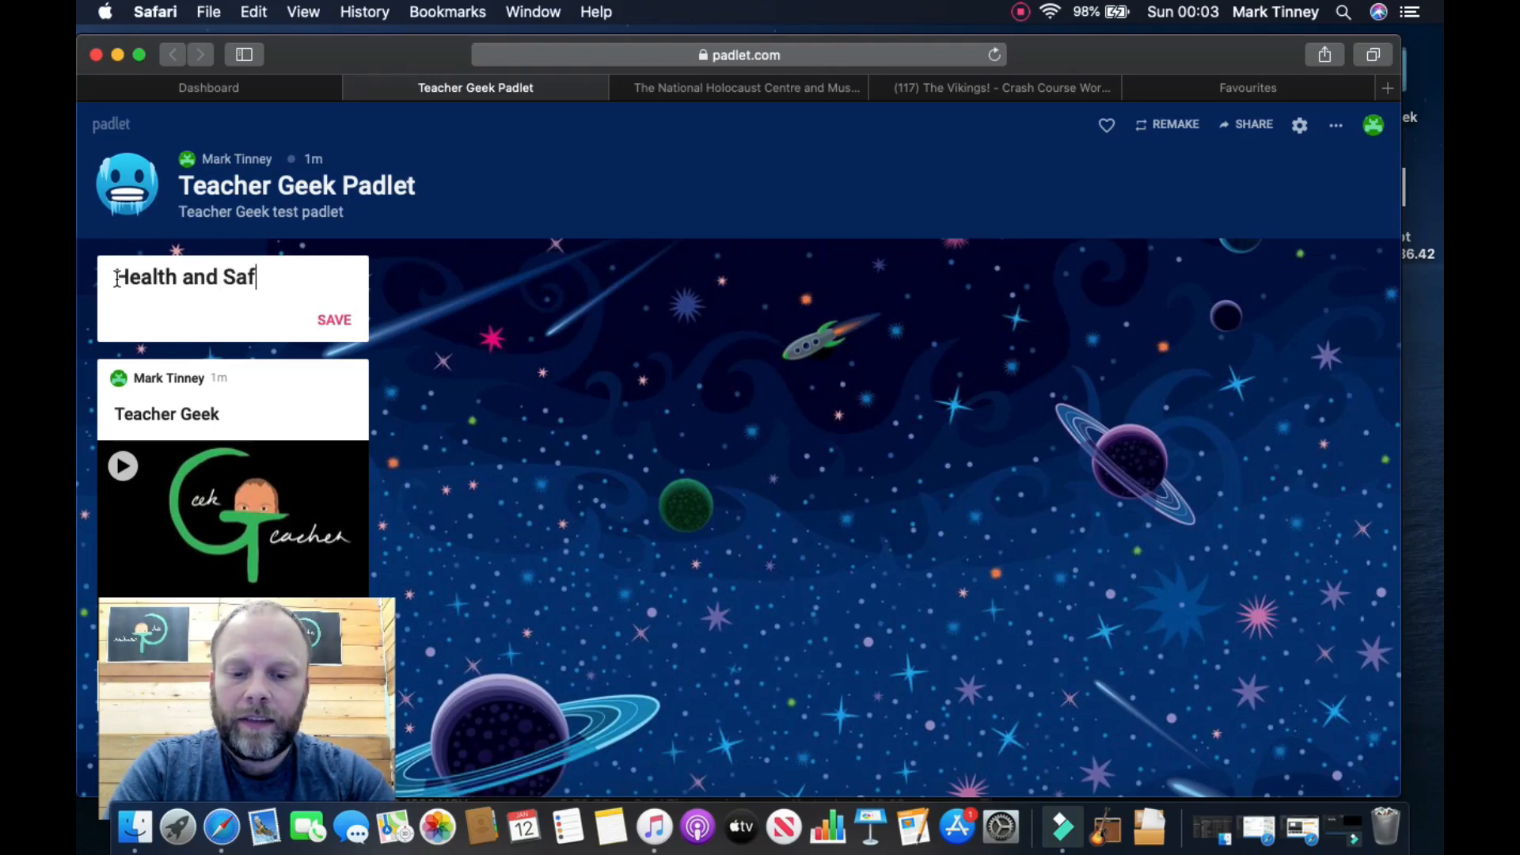
pyautogui.write('ety')
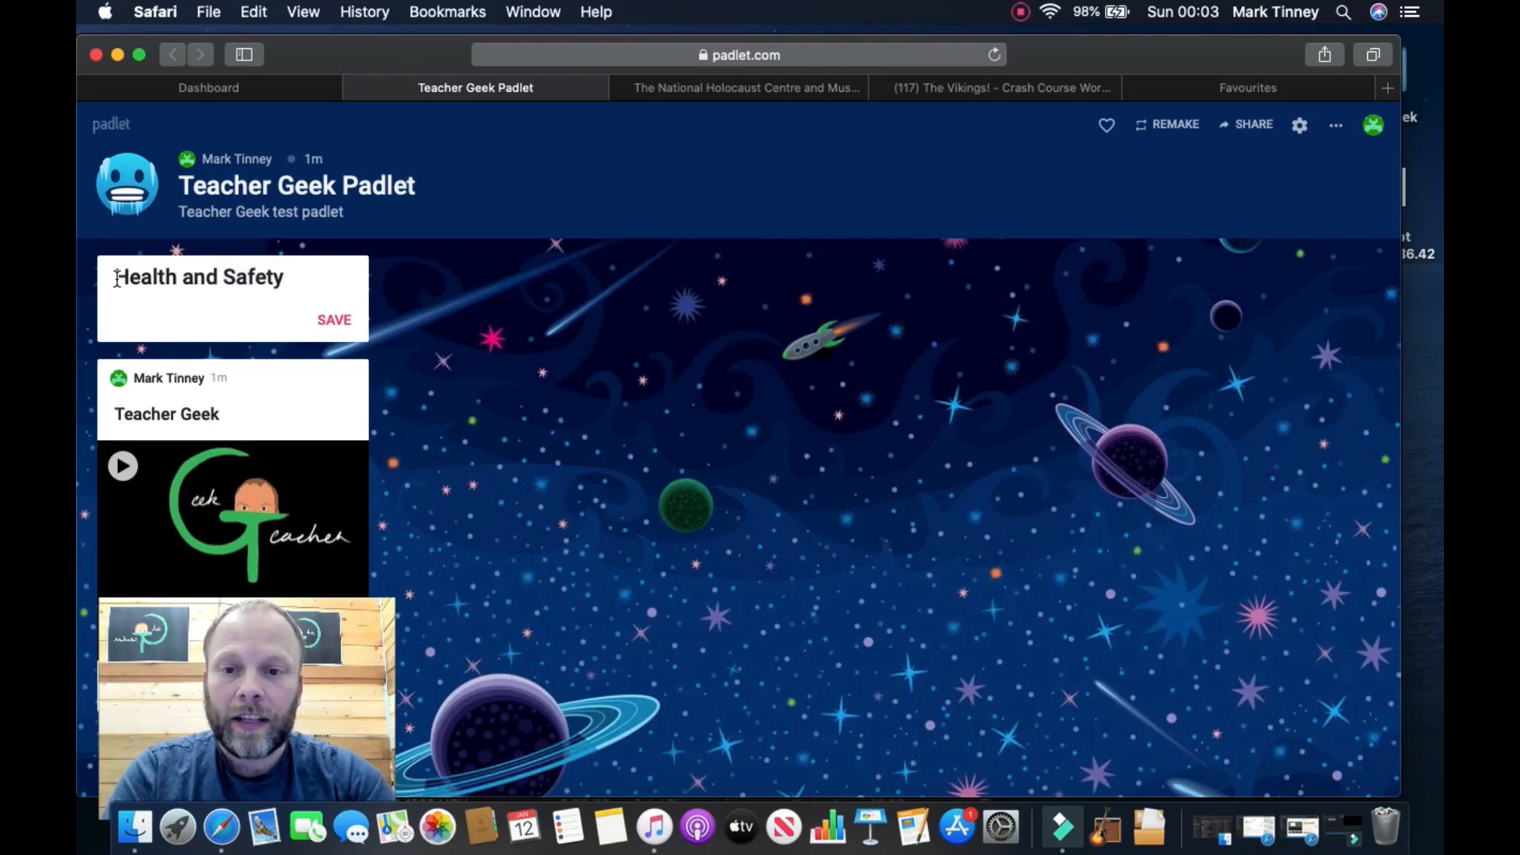
pyautogui.click(334, 320)
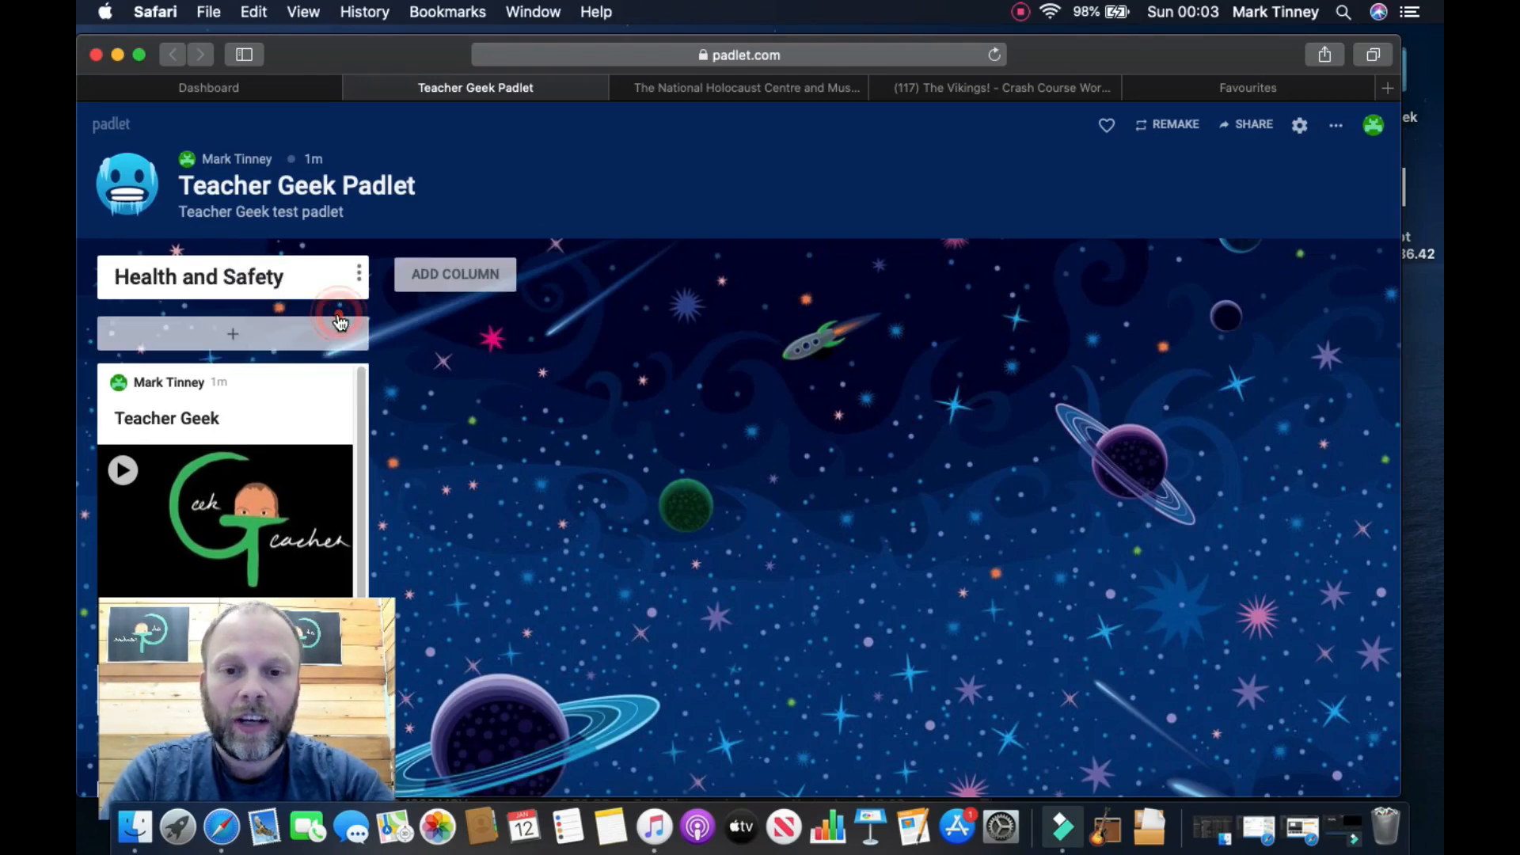
# Step: Add a second column named 'Personal Protective Equipment'
pyautogui.click(464, 273)
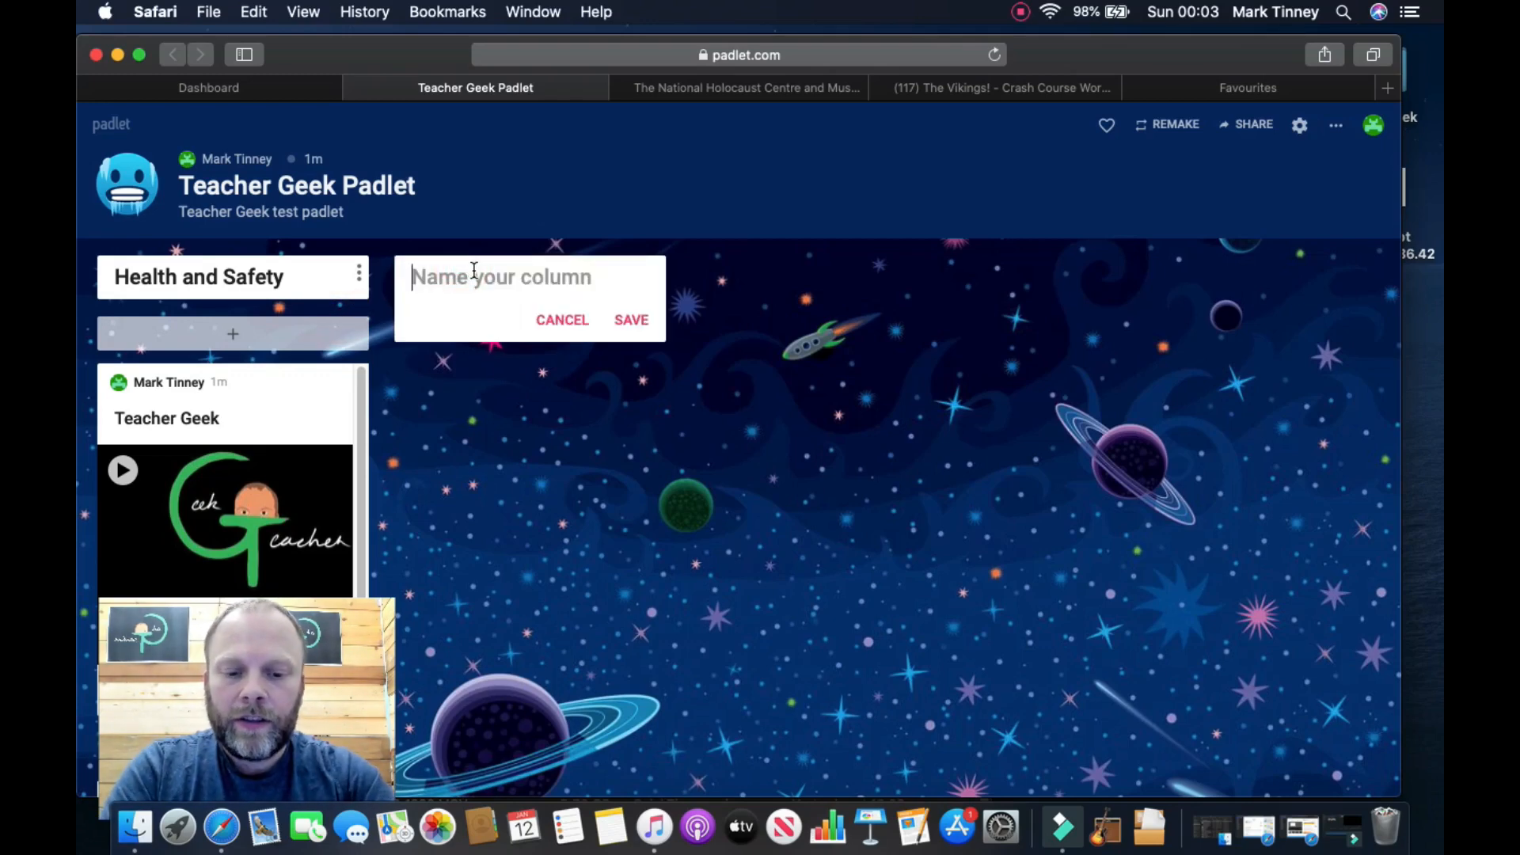
pyautogui.write('Personal Protective Equipment')
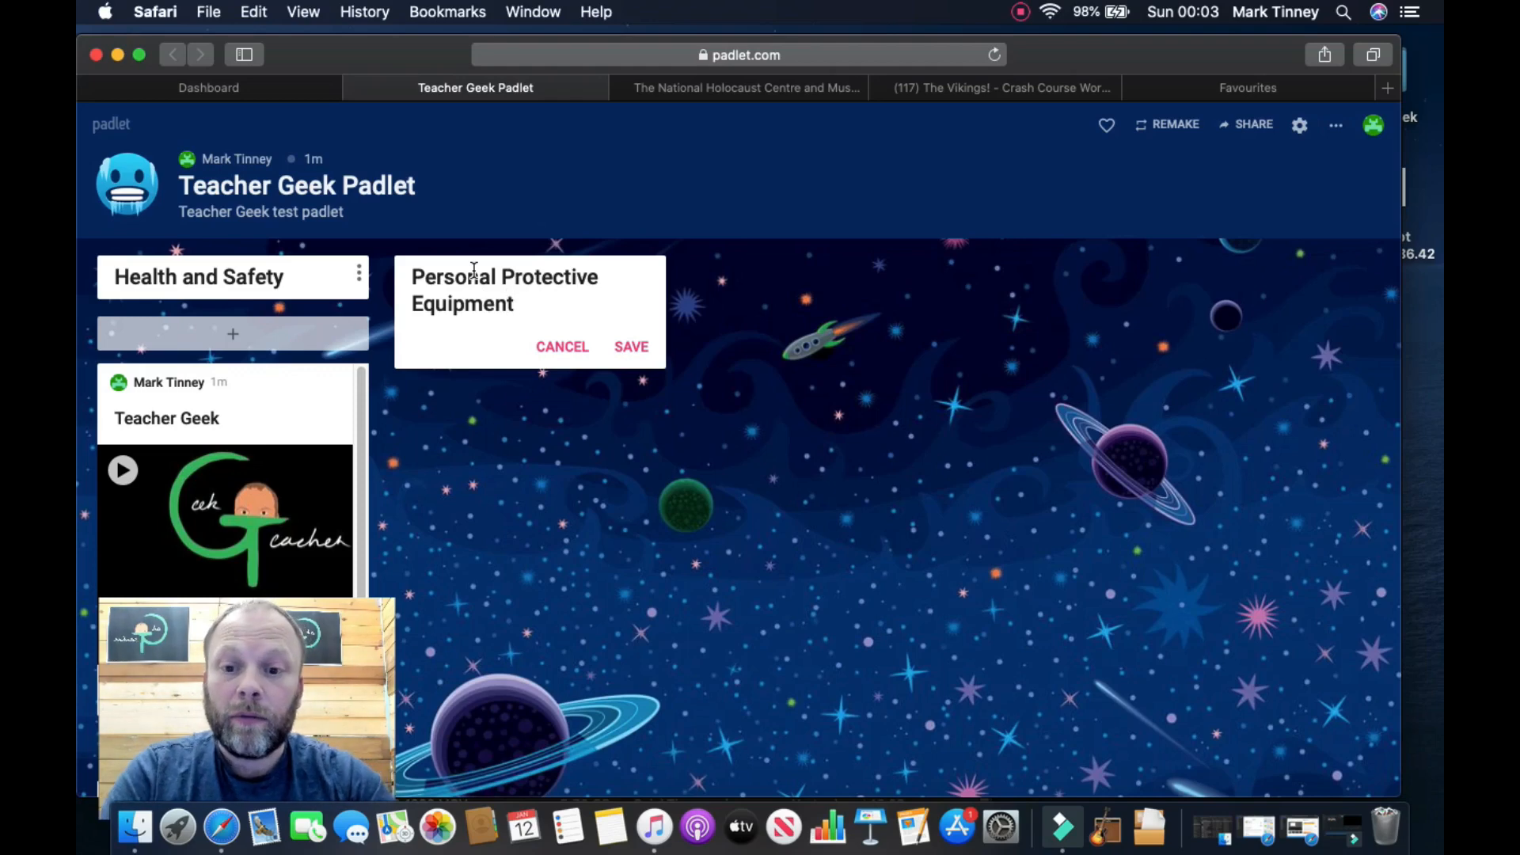
pyautogui.click(637, 353)
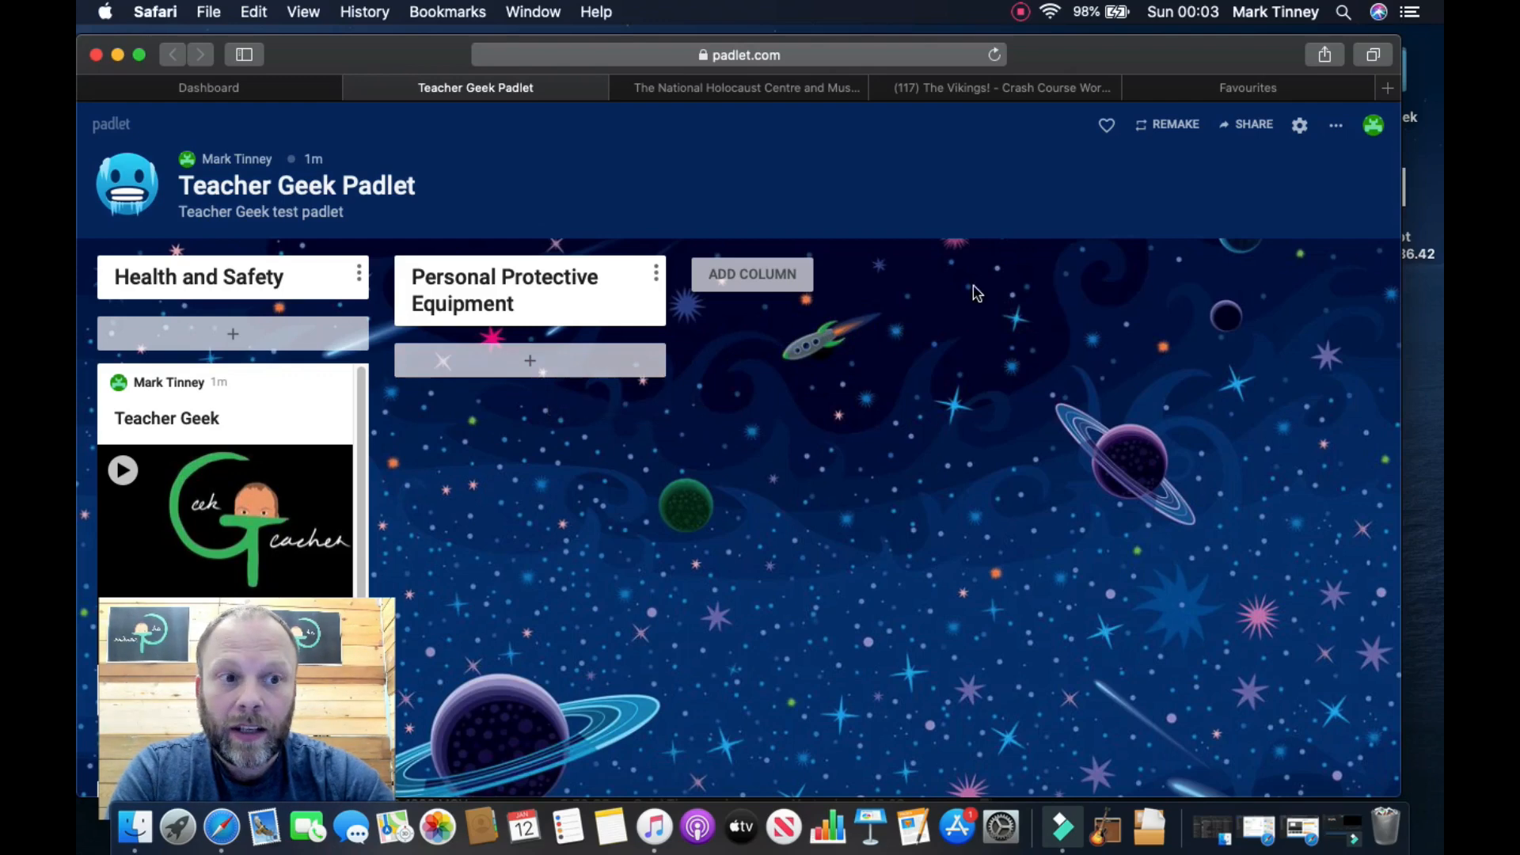
pyautogui.click(1338, 131)
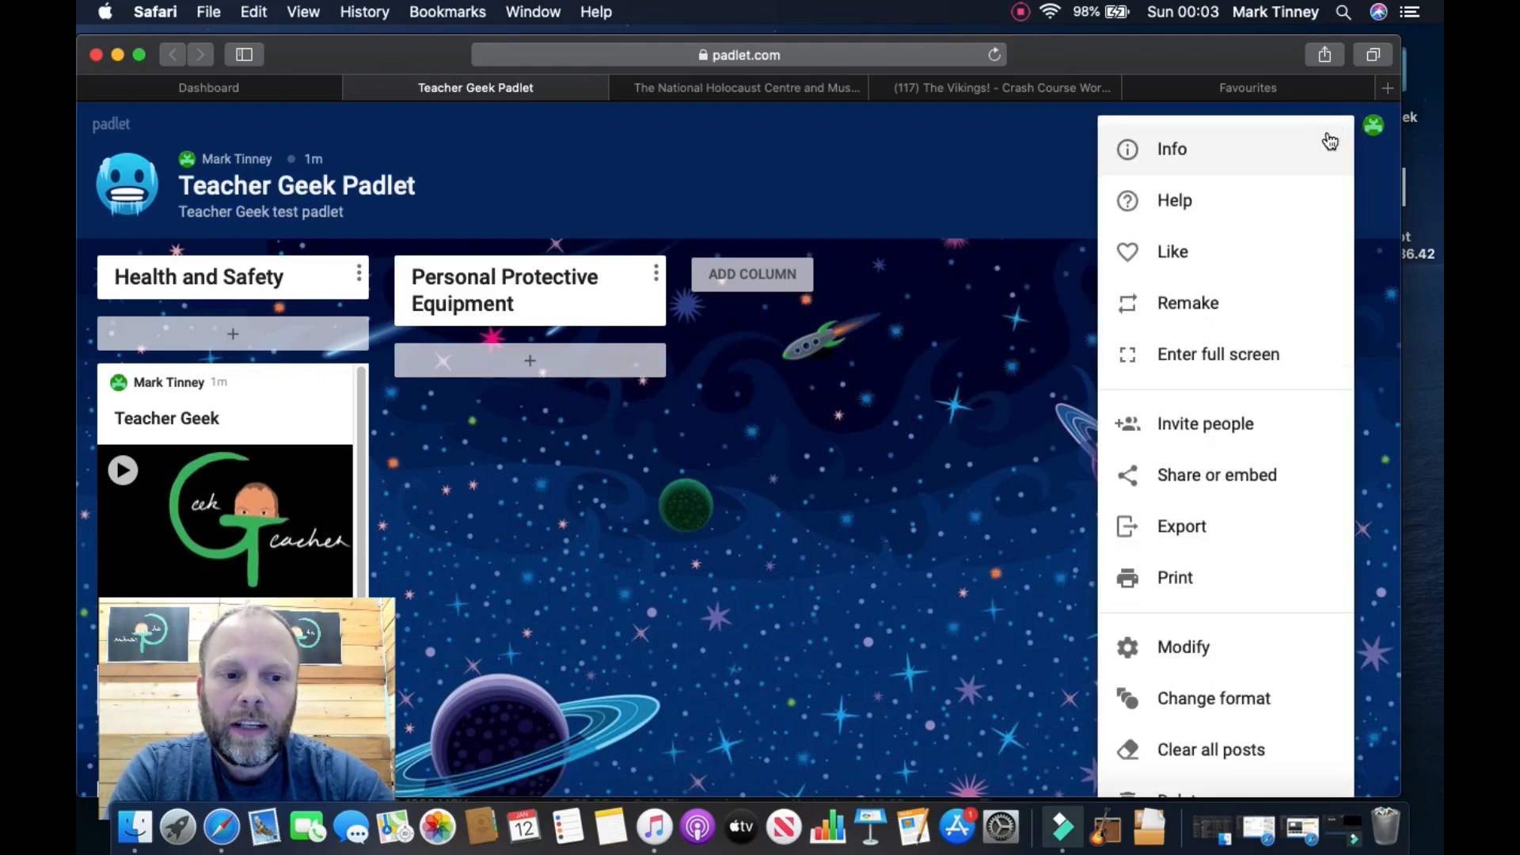
pyautogui.click(1040, 215)
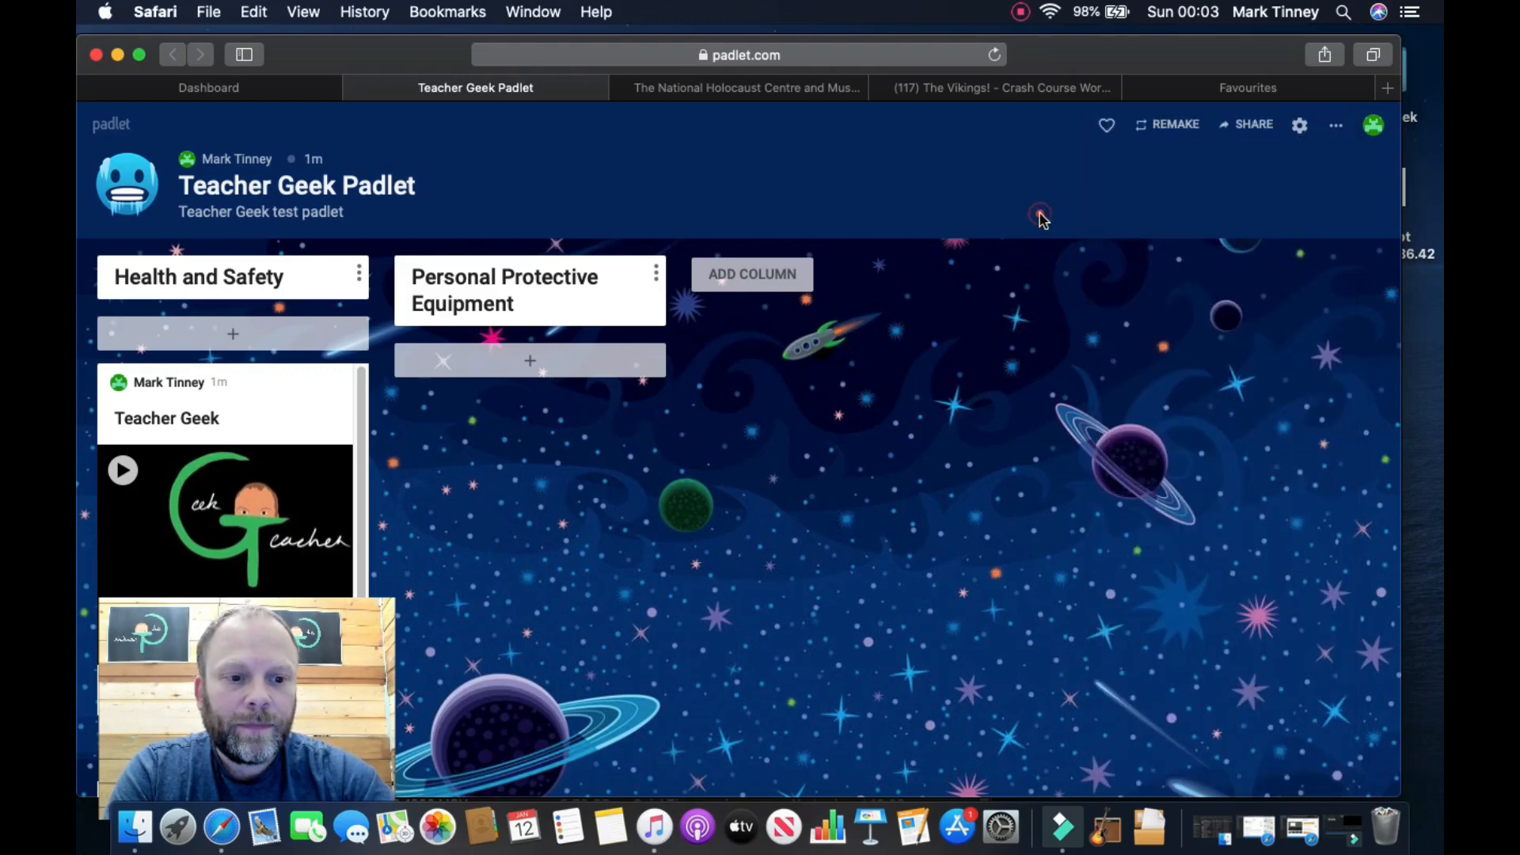
pyautogui.click(1299, 125)
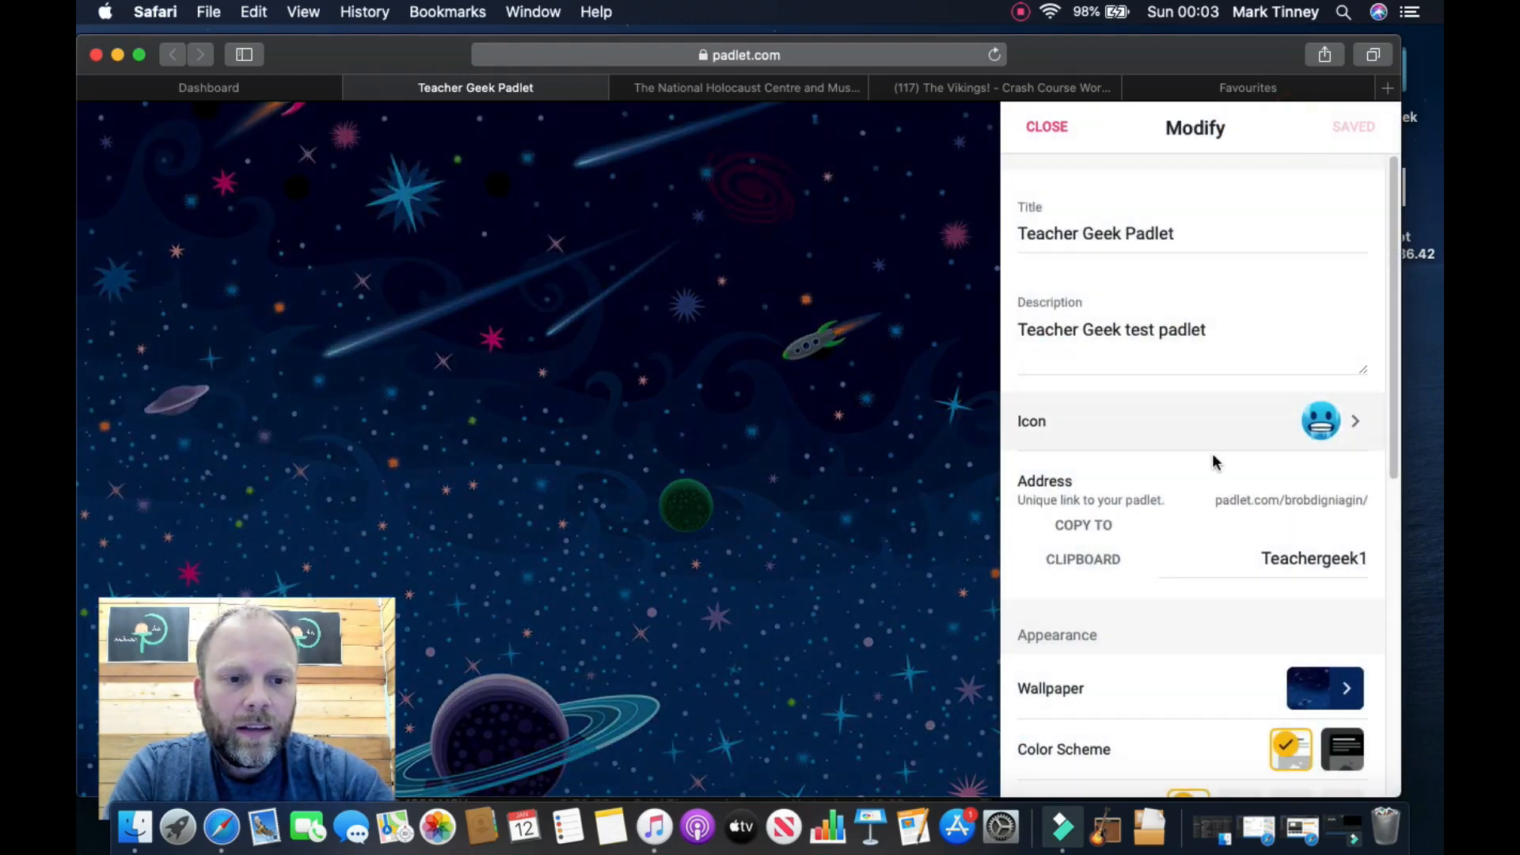
pyautogui.moveTo(1395, 325); pyautogui.dragTo(1430, 659)
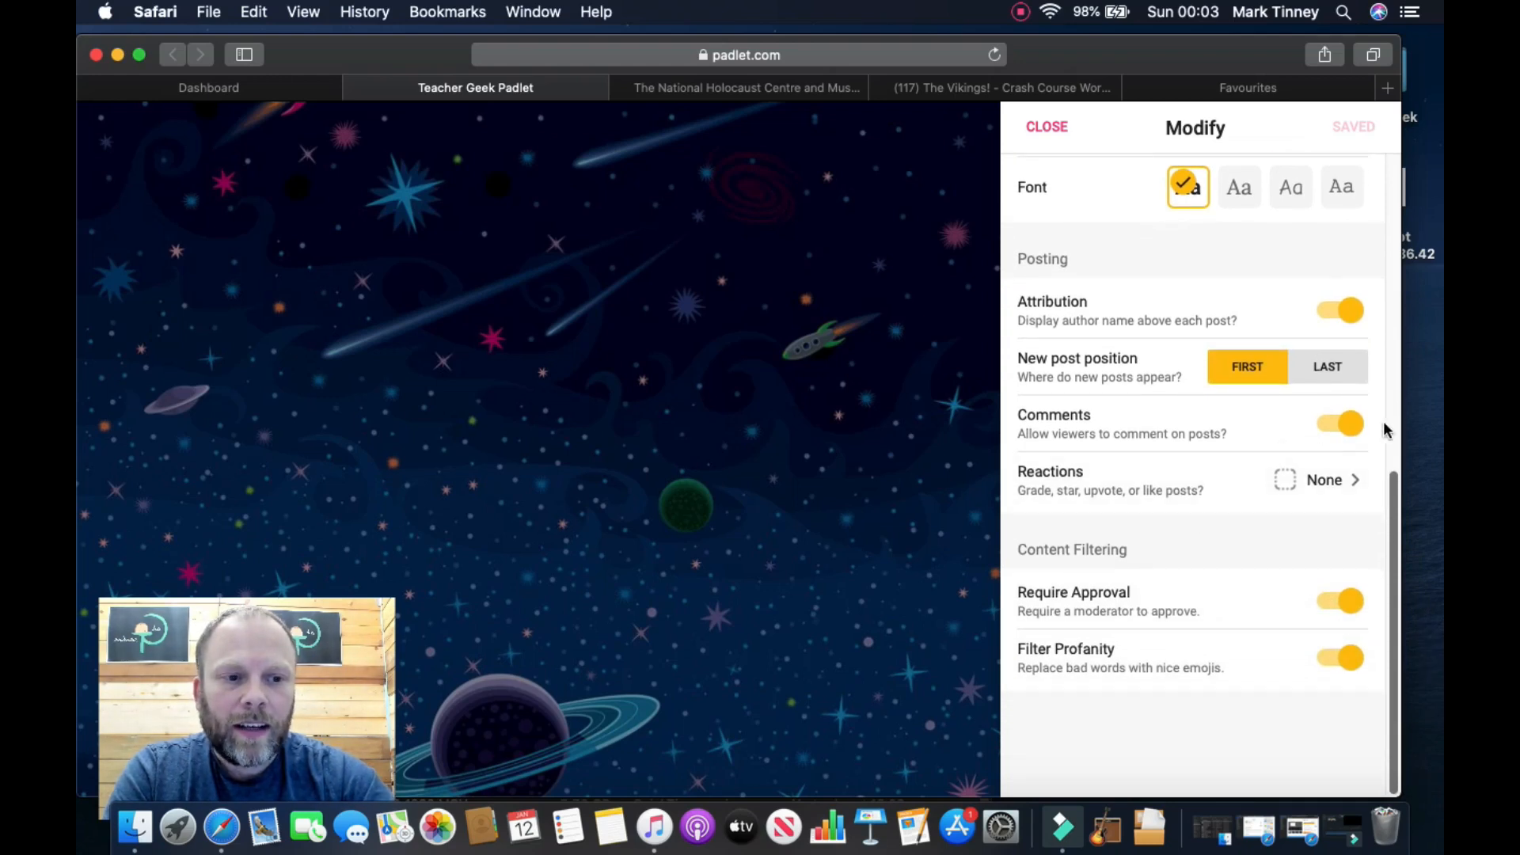
pyautogui.click(1332, 435)
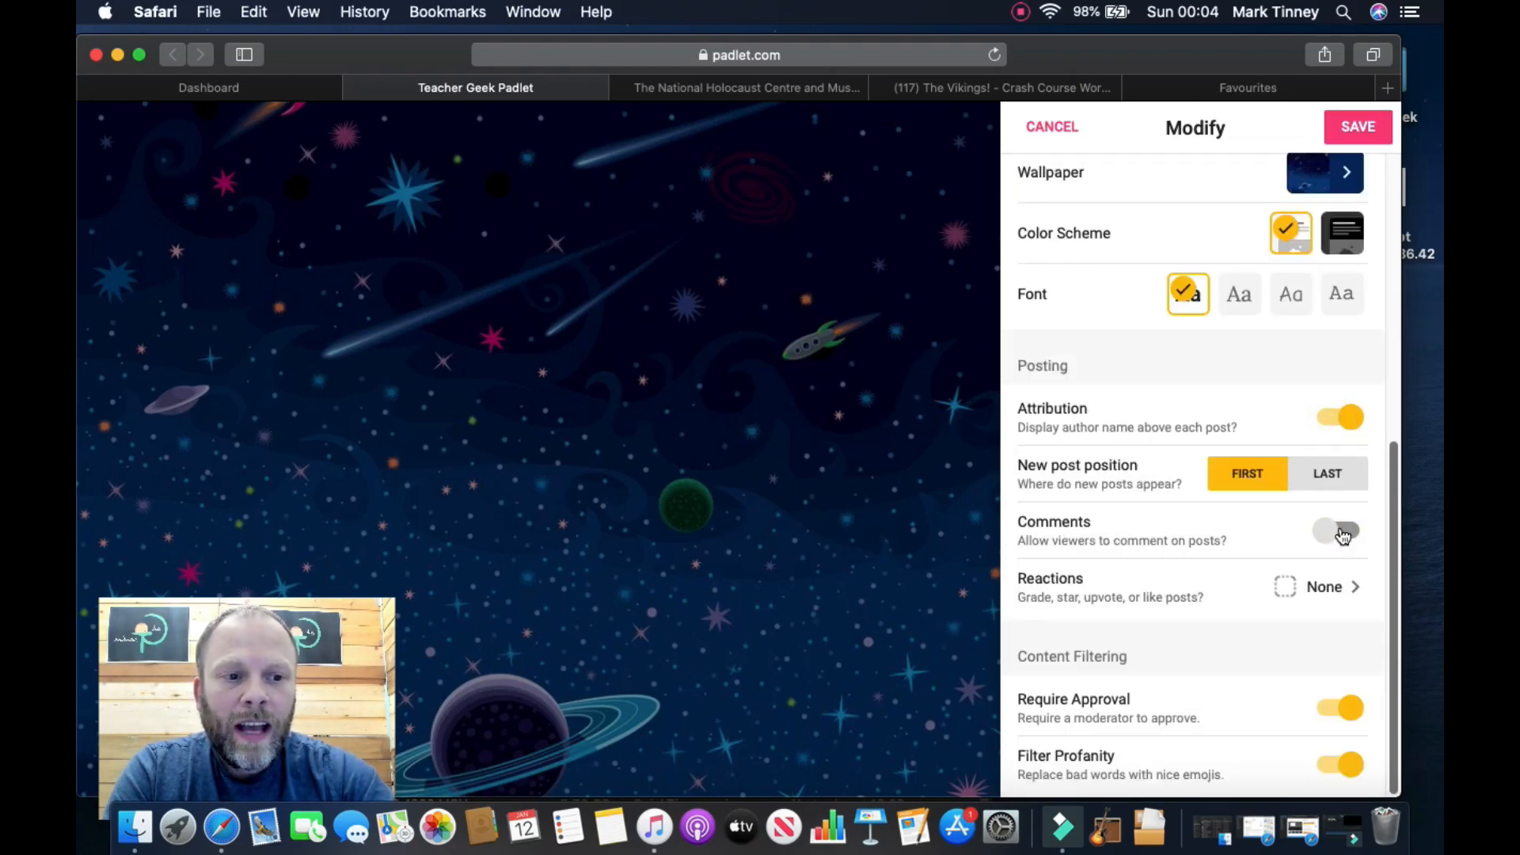
pyautogui.click(1341, 533)
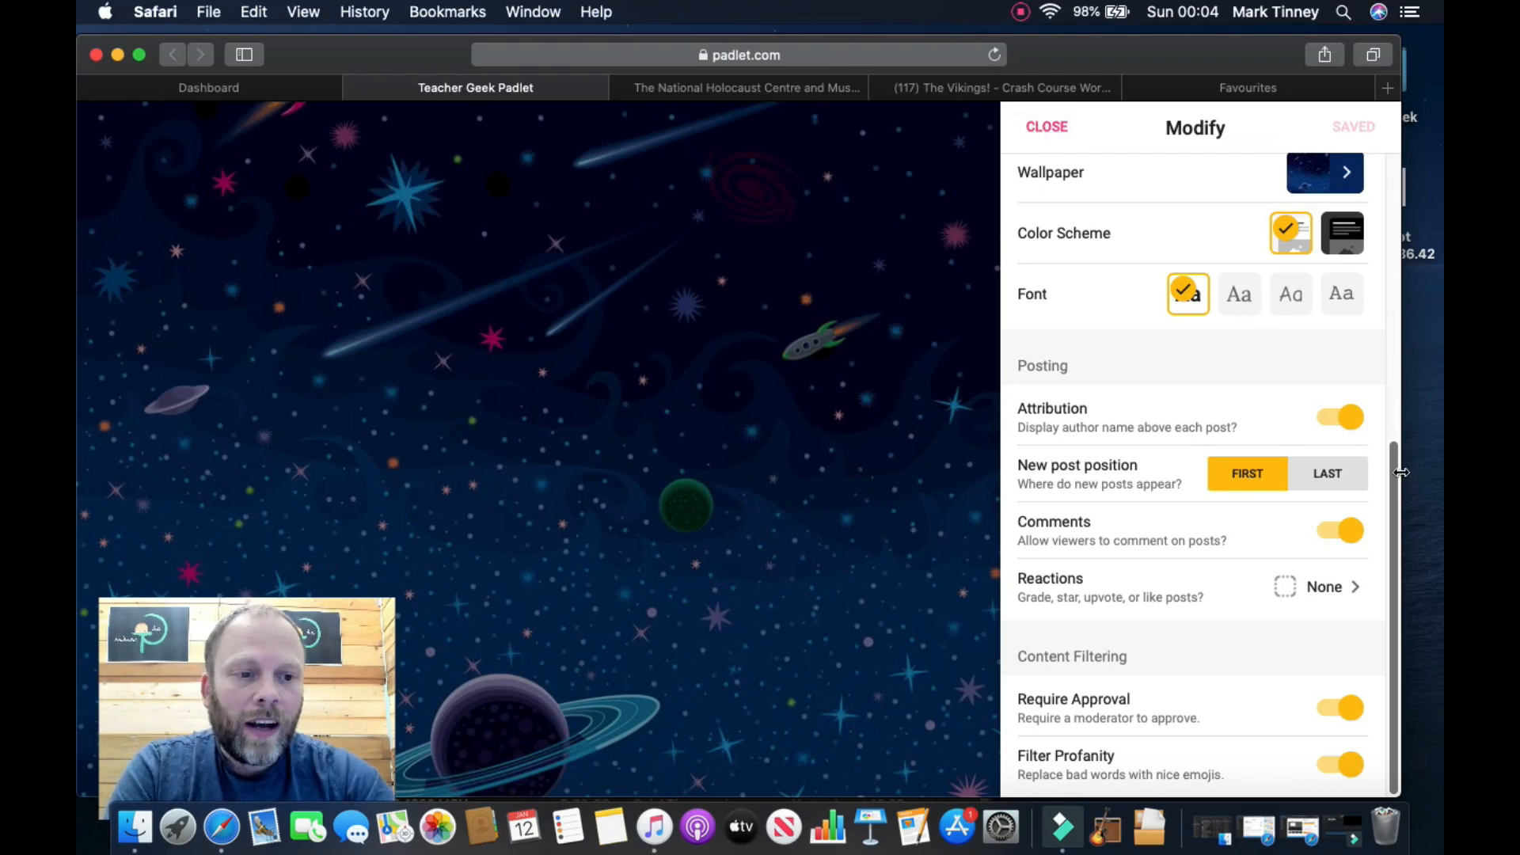
pyautogui.moveTo(1394, 473); pyautogui.dragTo(1397, 208)
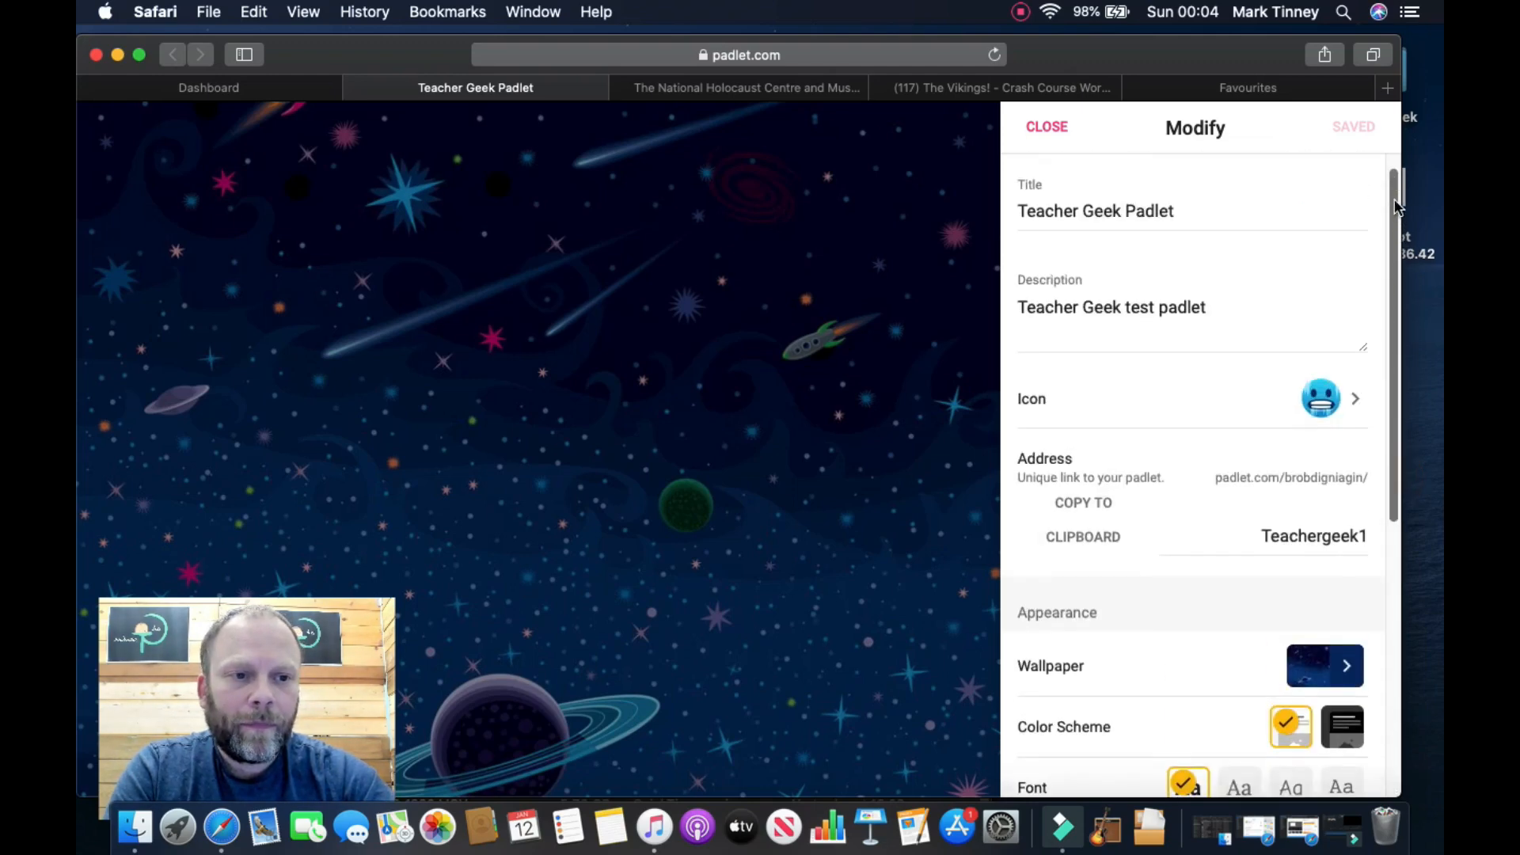
pyautogui.click(1044, 125)
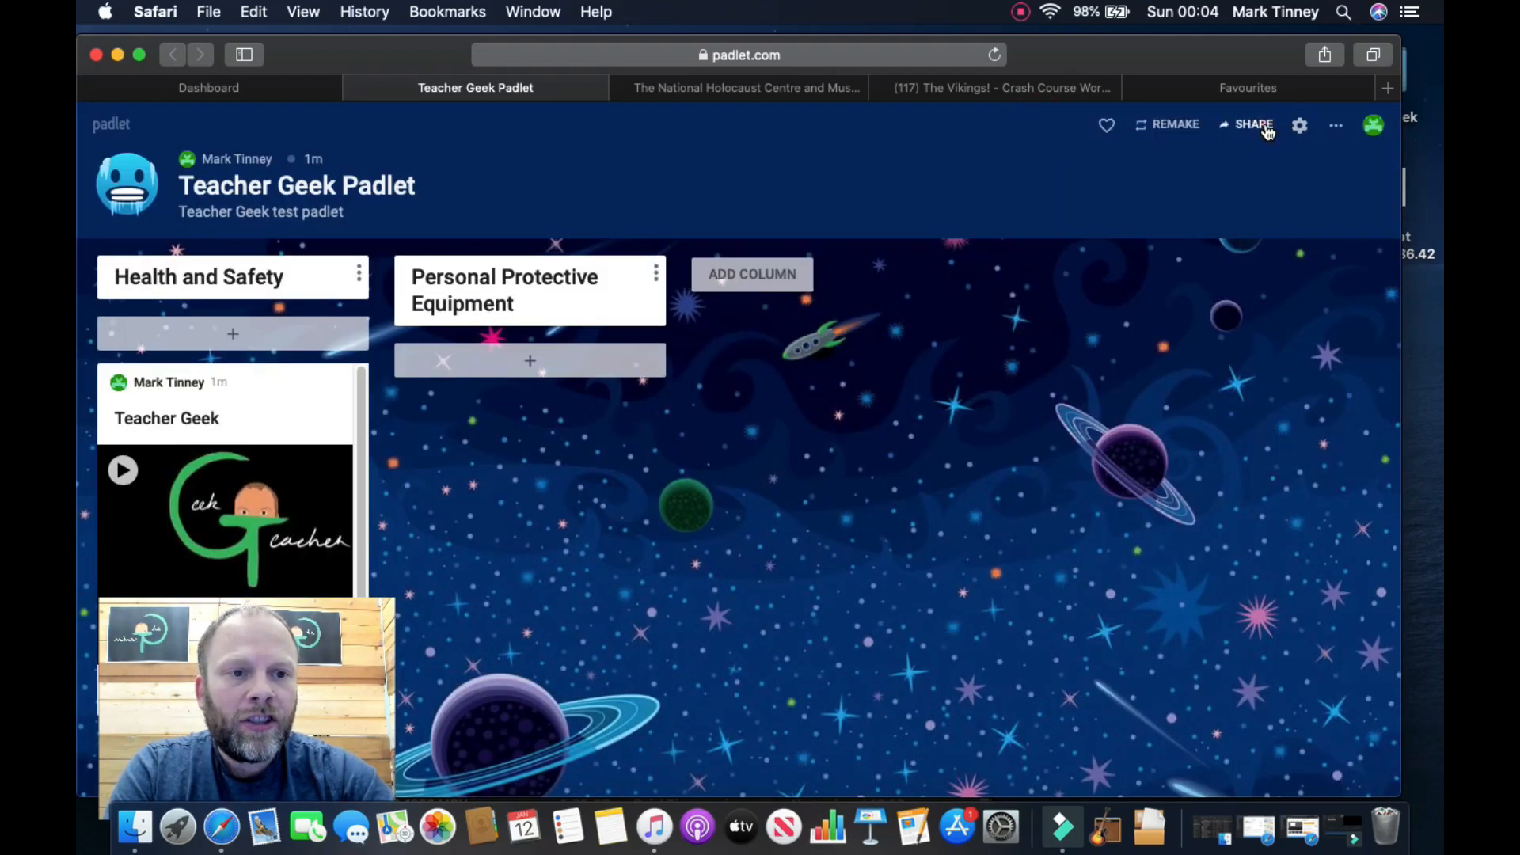
pyautogui.click(1254, 125)
pyautogui.click(1075, 468)
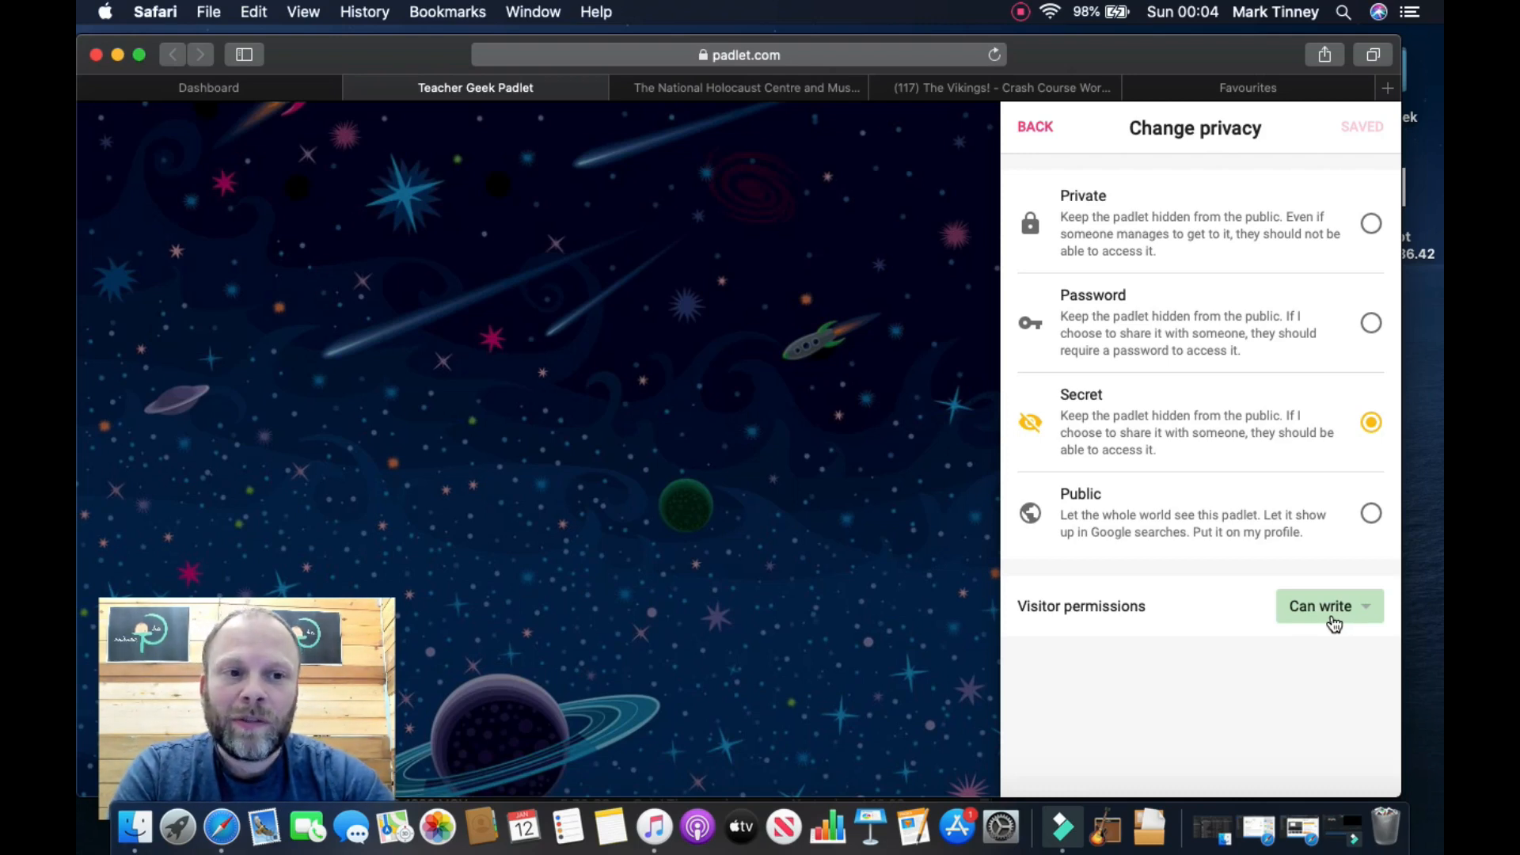
pyautogui.click(1042, 135)
pyautogui.click(1044, 136)
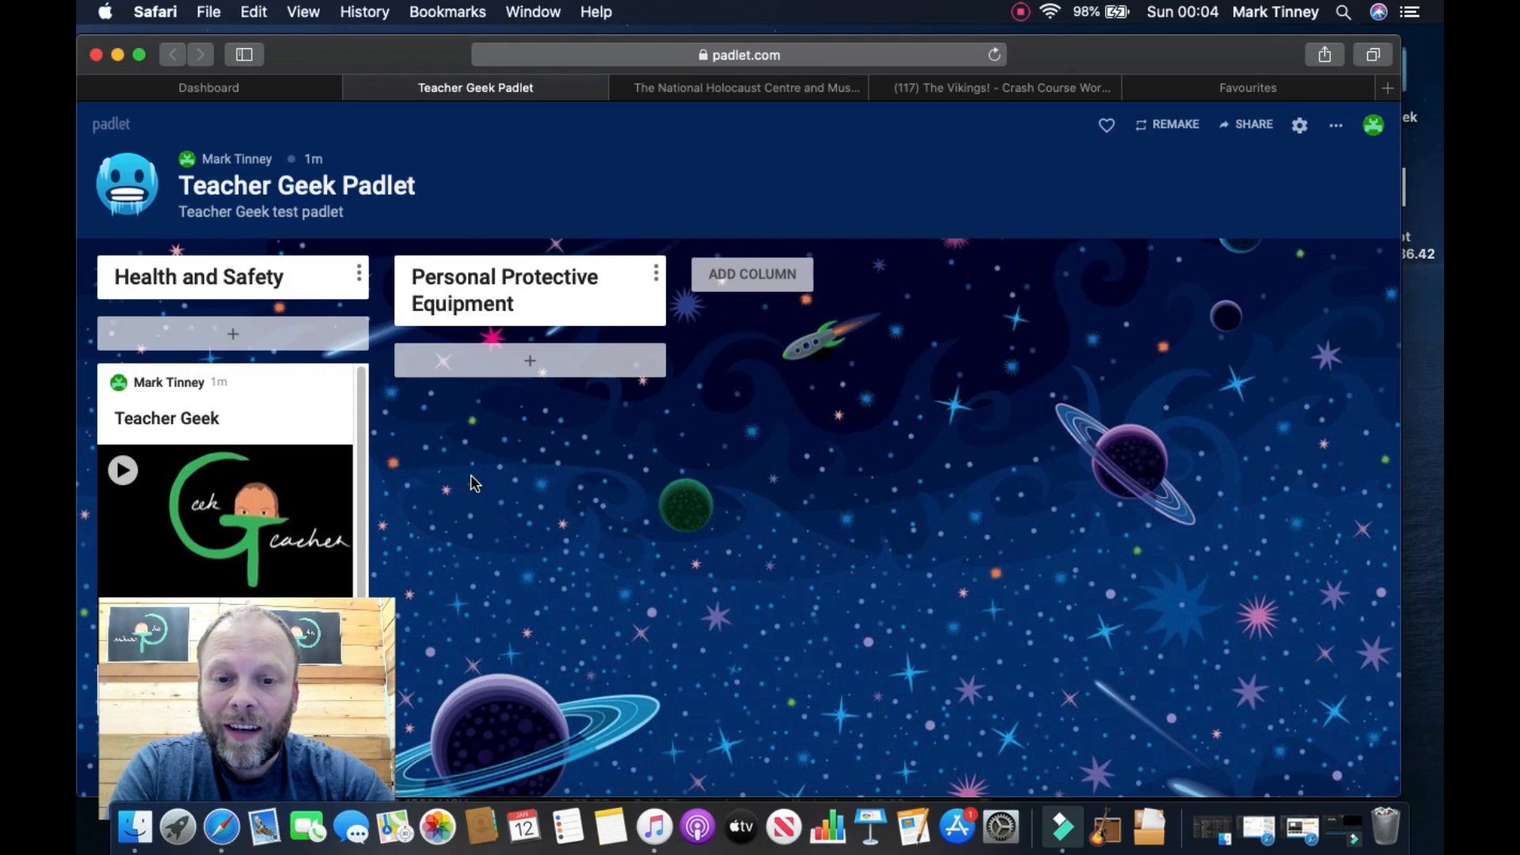
pyautogui.moveTo(245, 378); pyautogui.dragTo(543, 406)
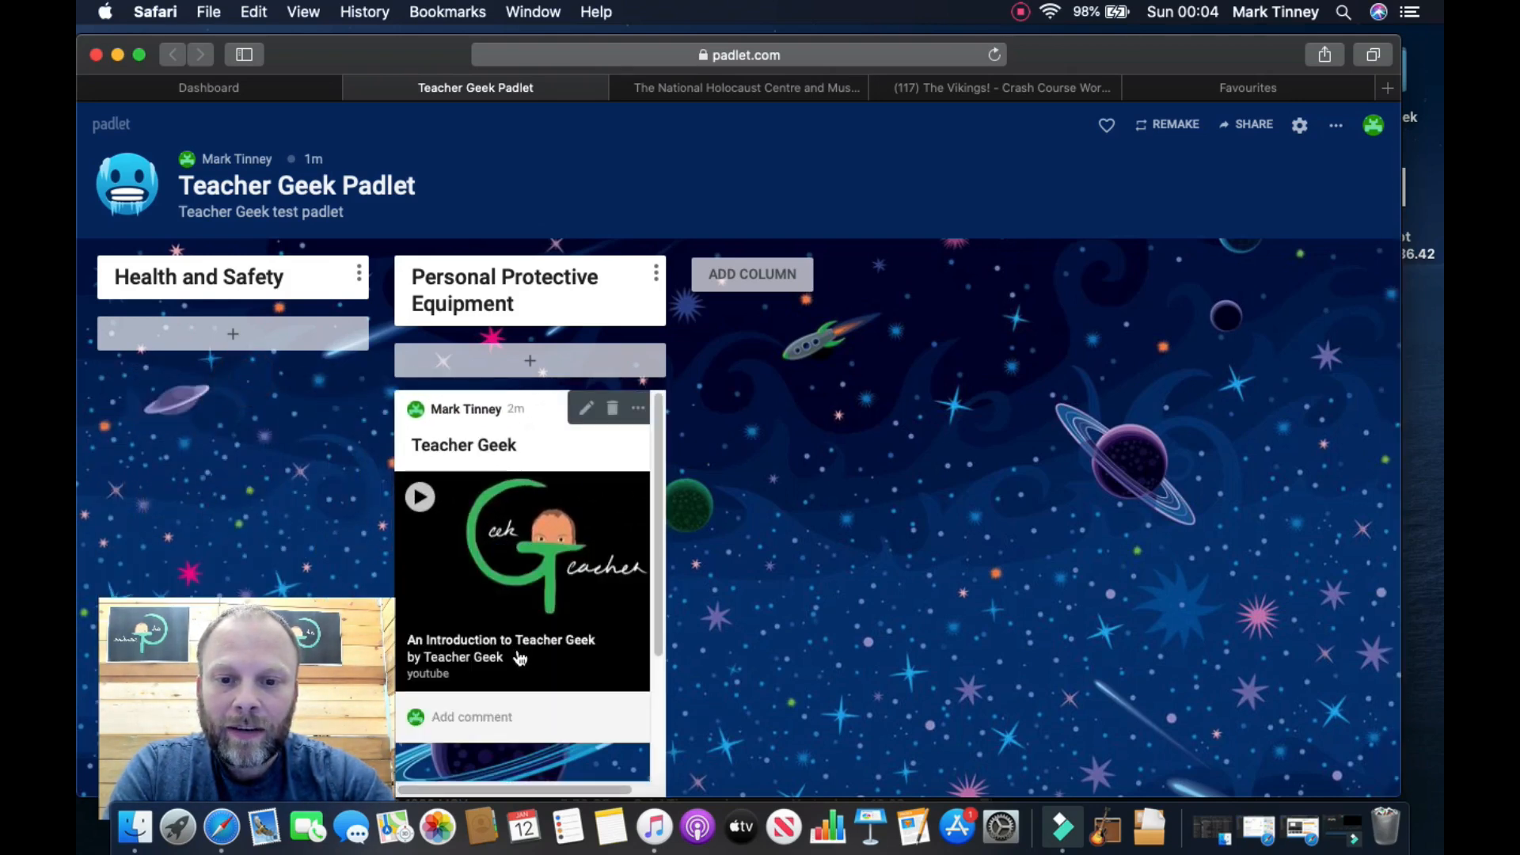
pyautogui.click(474, 715)
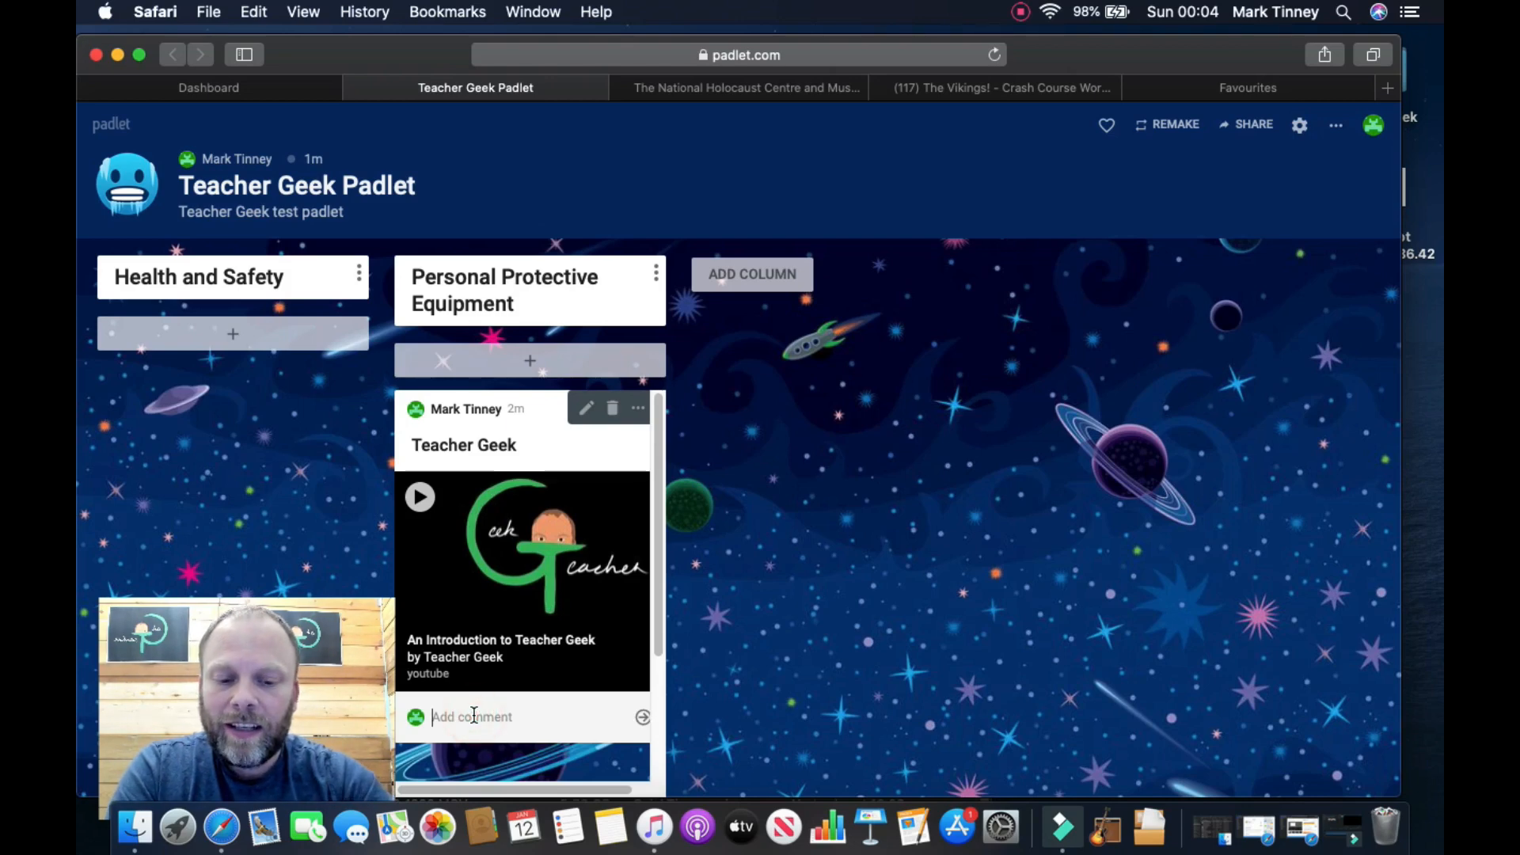
pyautogui.write('Test')
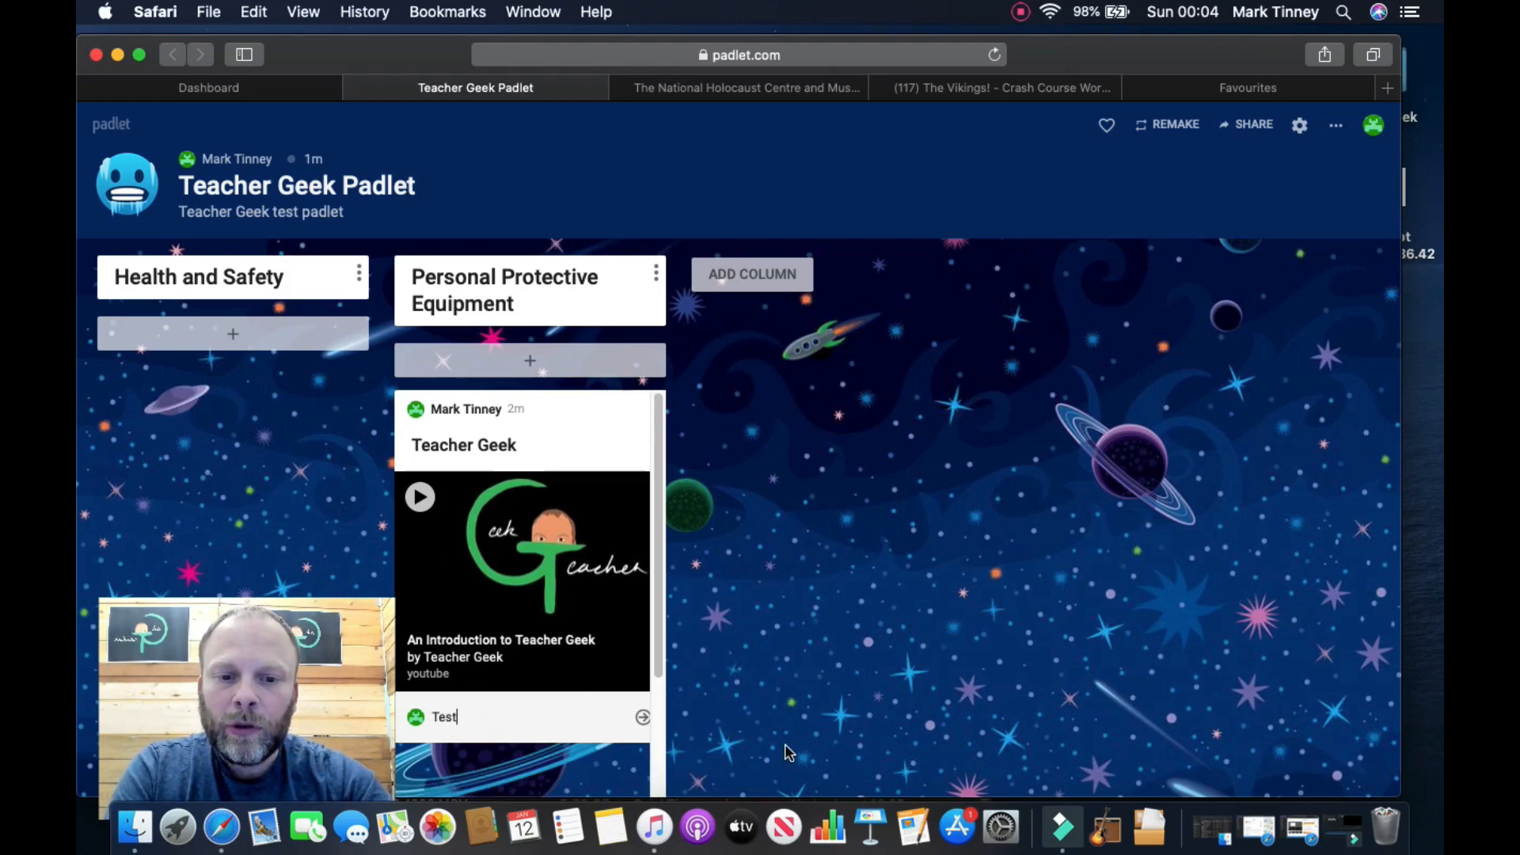
pyautogui.click(791, 705)
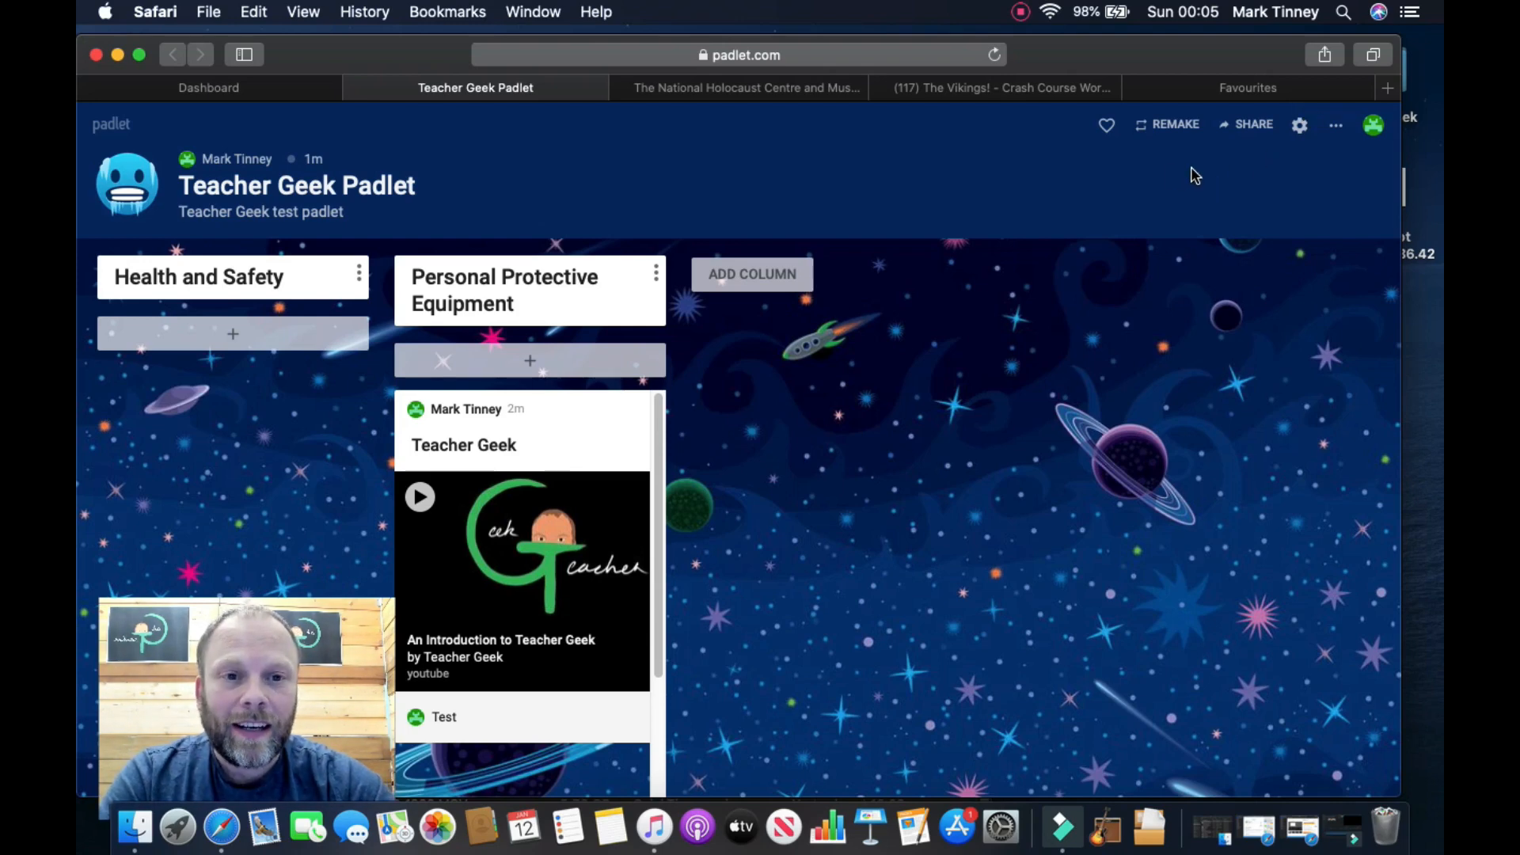
pyautogui.click(794, 89)
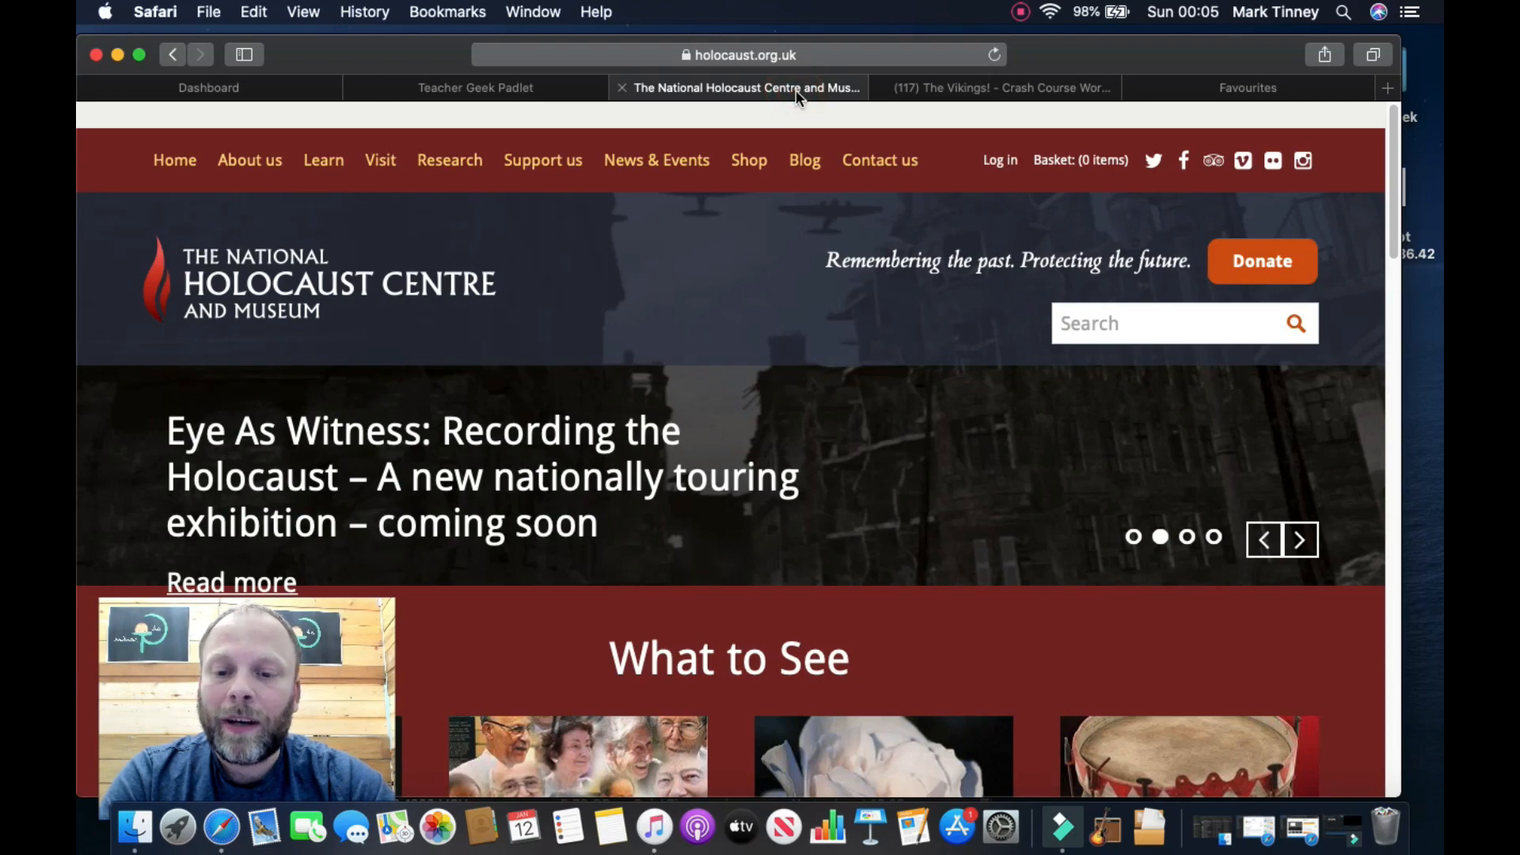
pyautogui.click(809, 53)
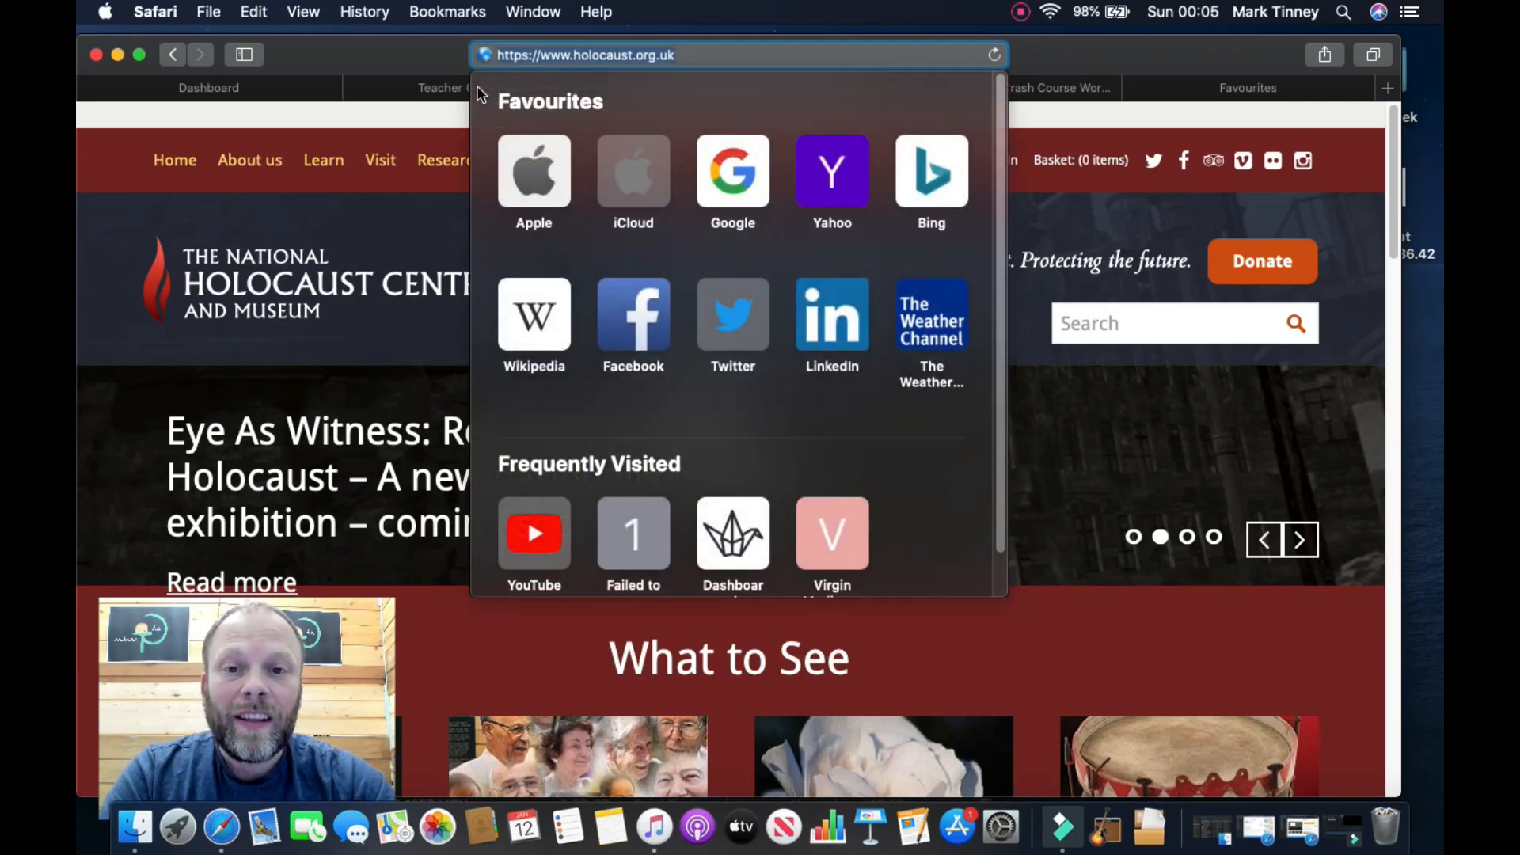
pyautogui.click(425, 91)
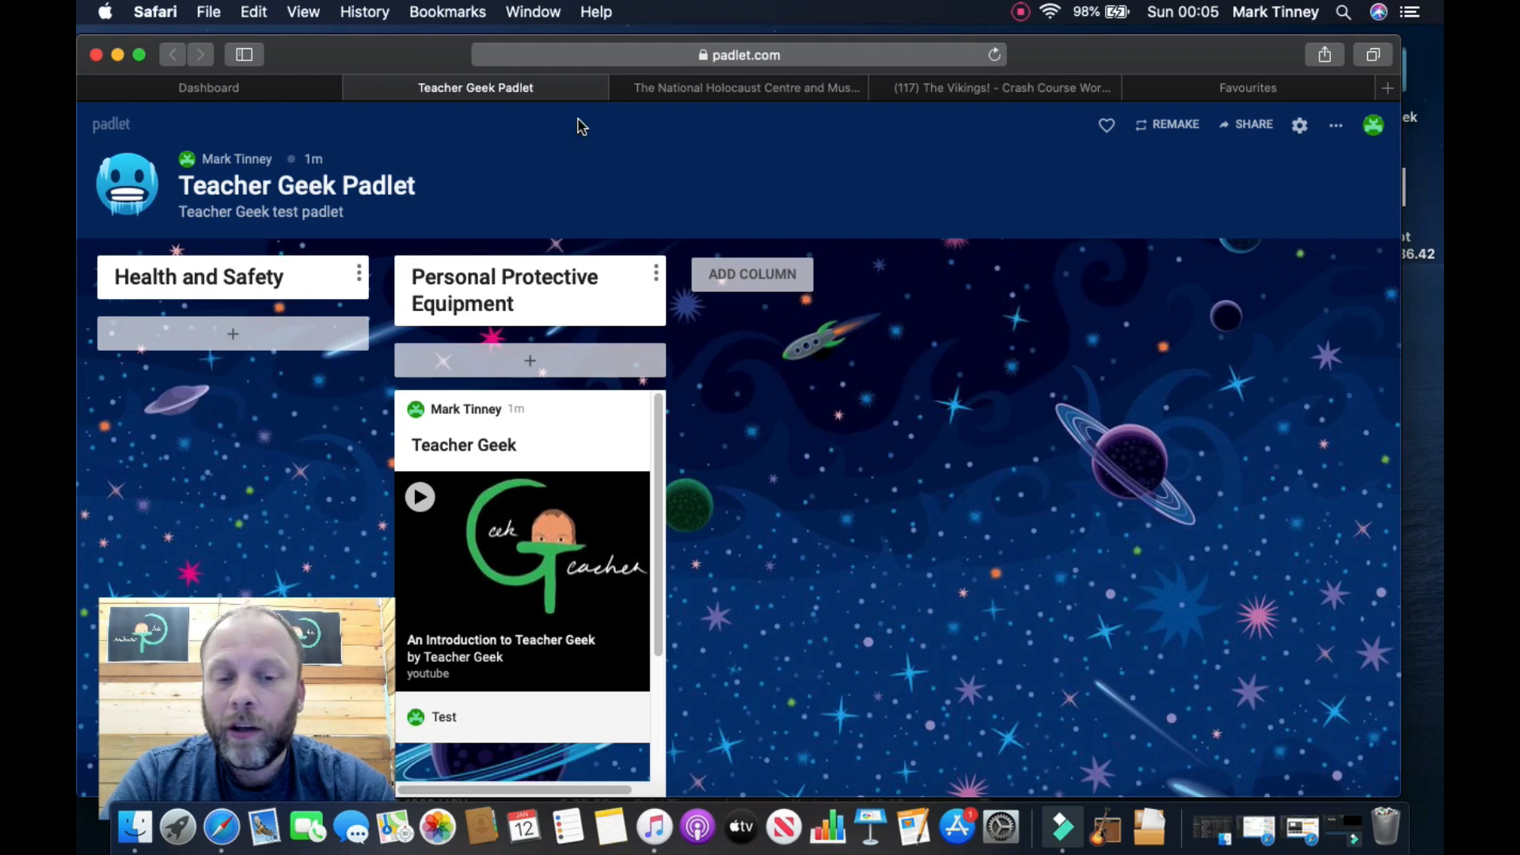
# Step: Switch the padlet to the Wall format and start a blank post beside Teacher Geek
pyautogui.click(1335, 125)
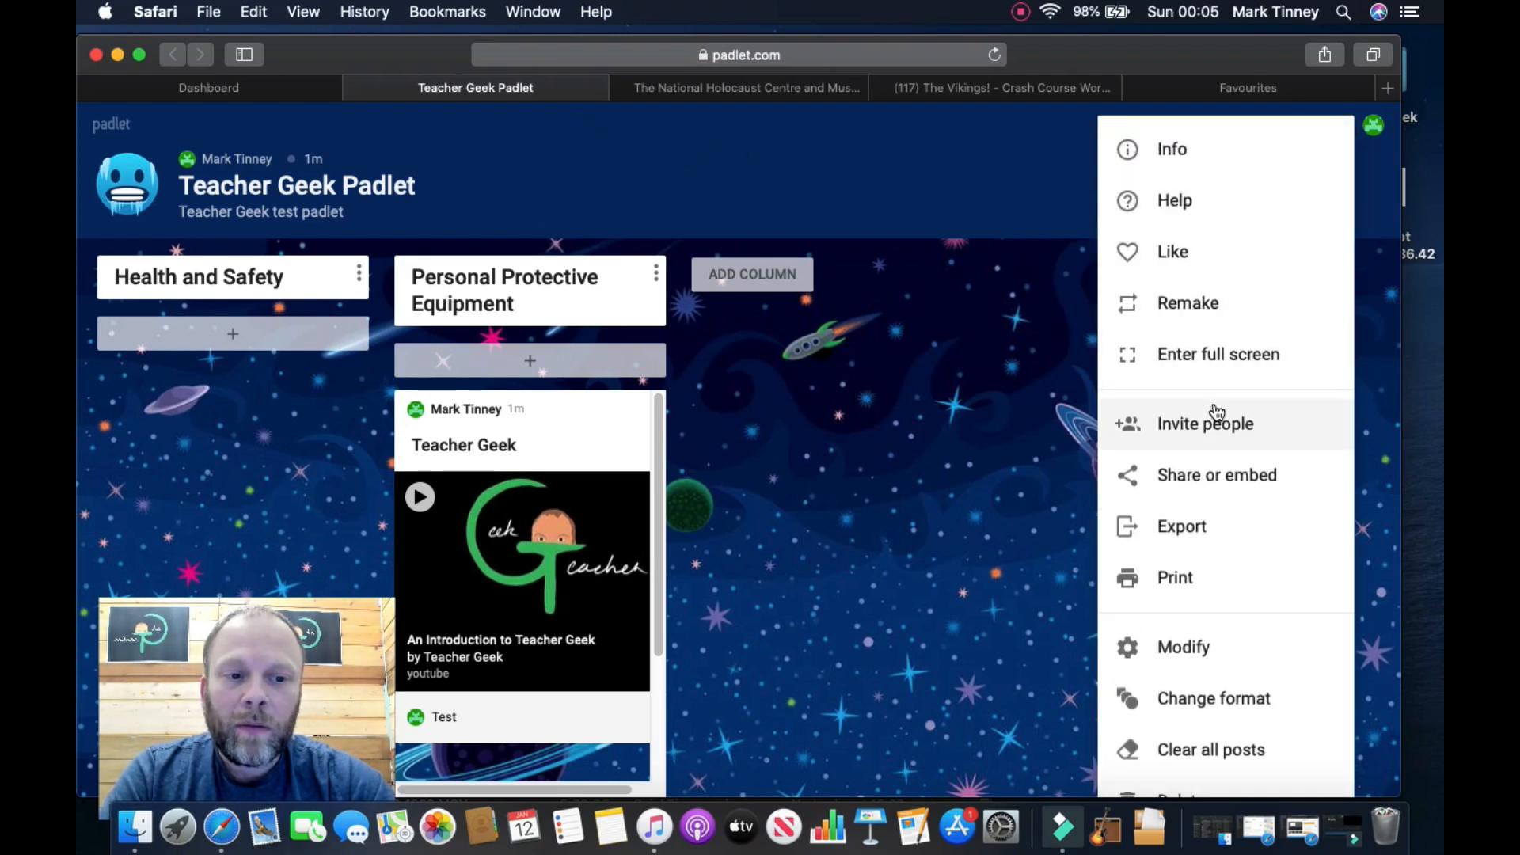
pyautogui.click(1197, 706)
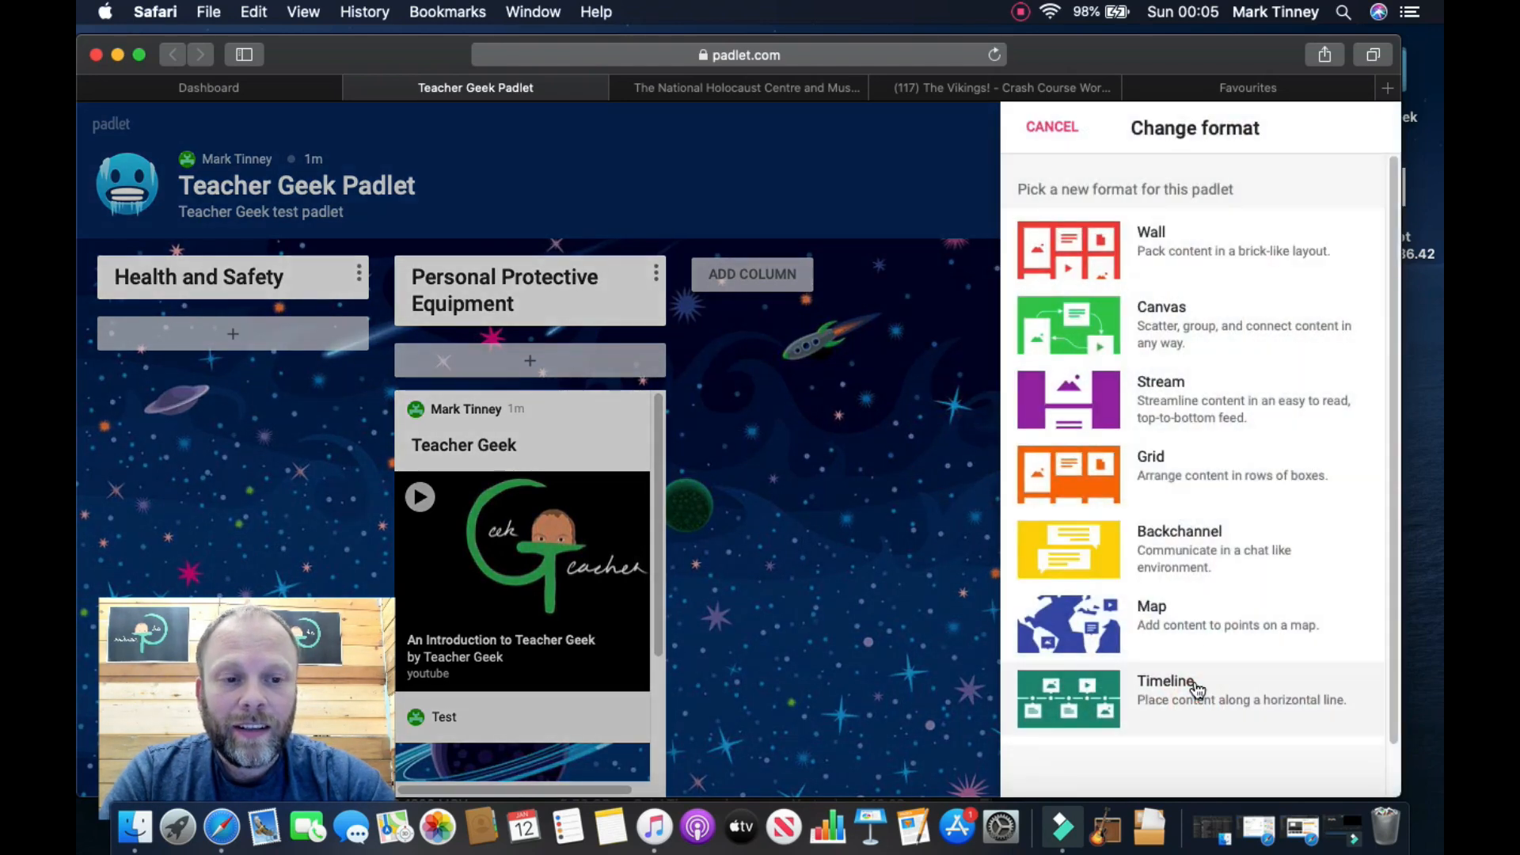
pyautogui.click(1180, 262)
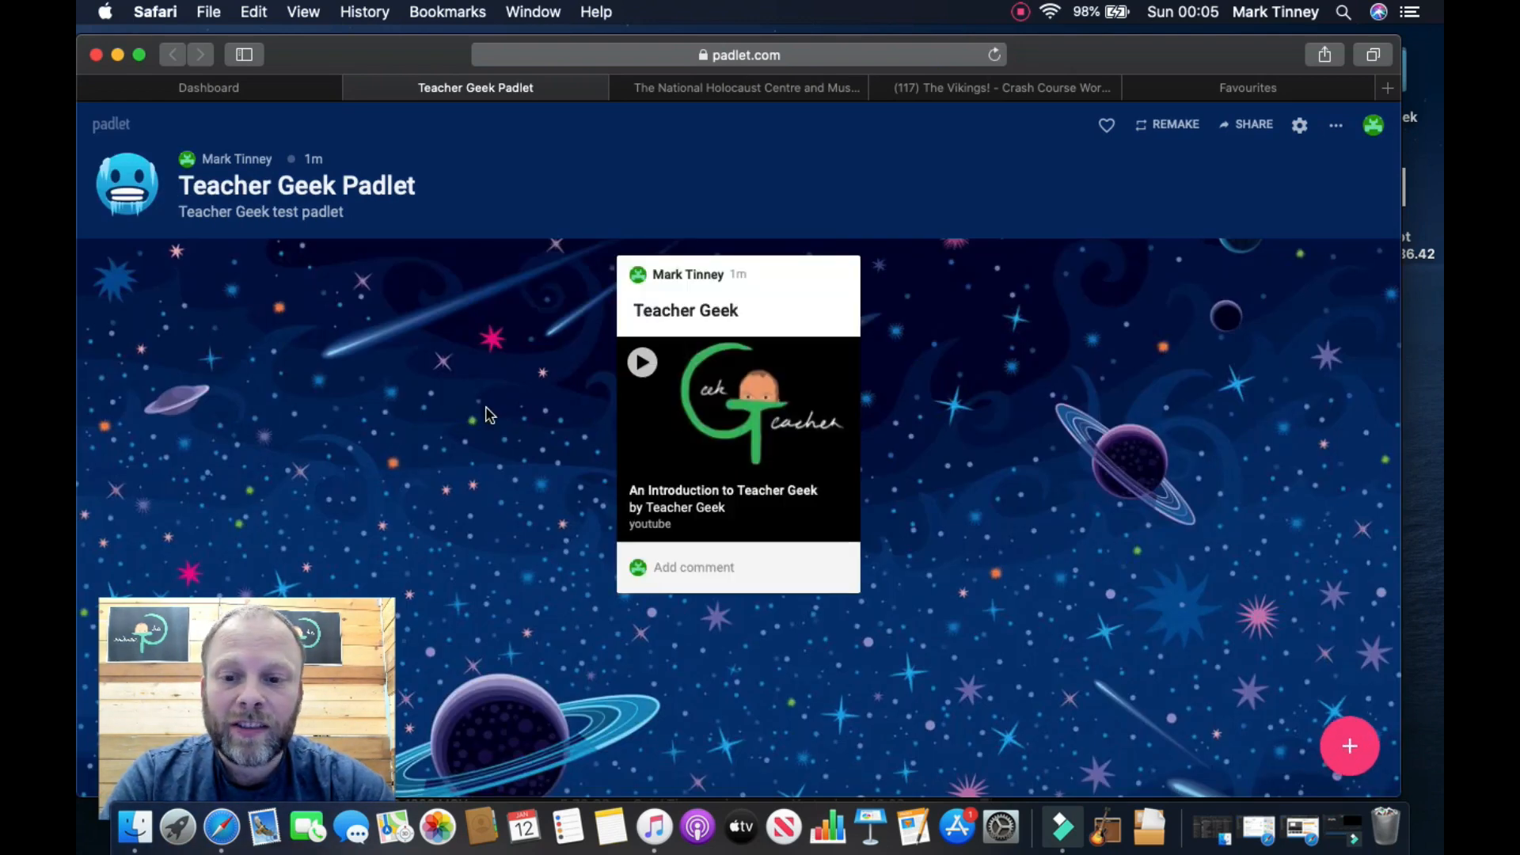
pyautogui.click(1028, 306)
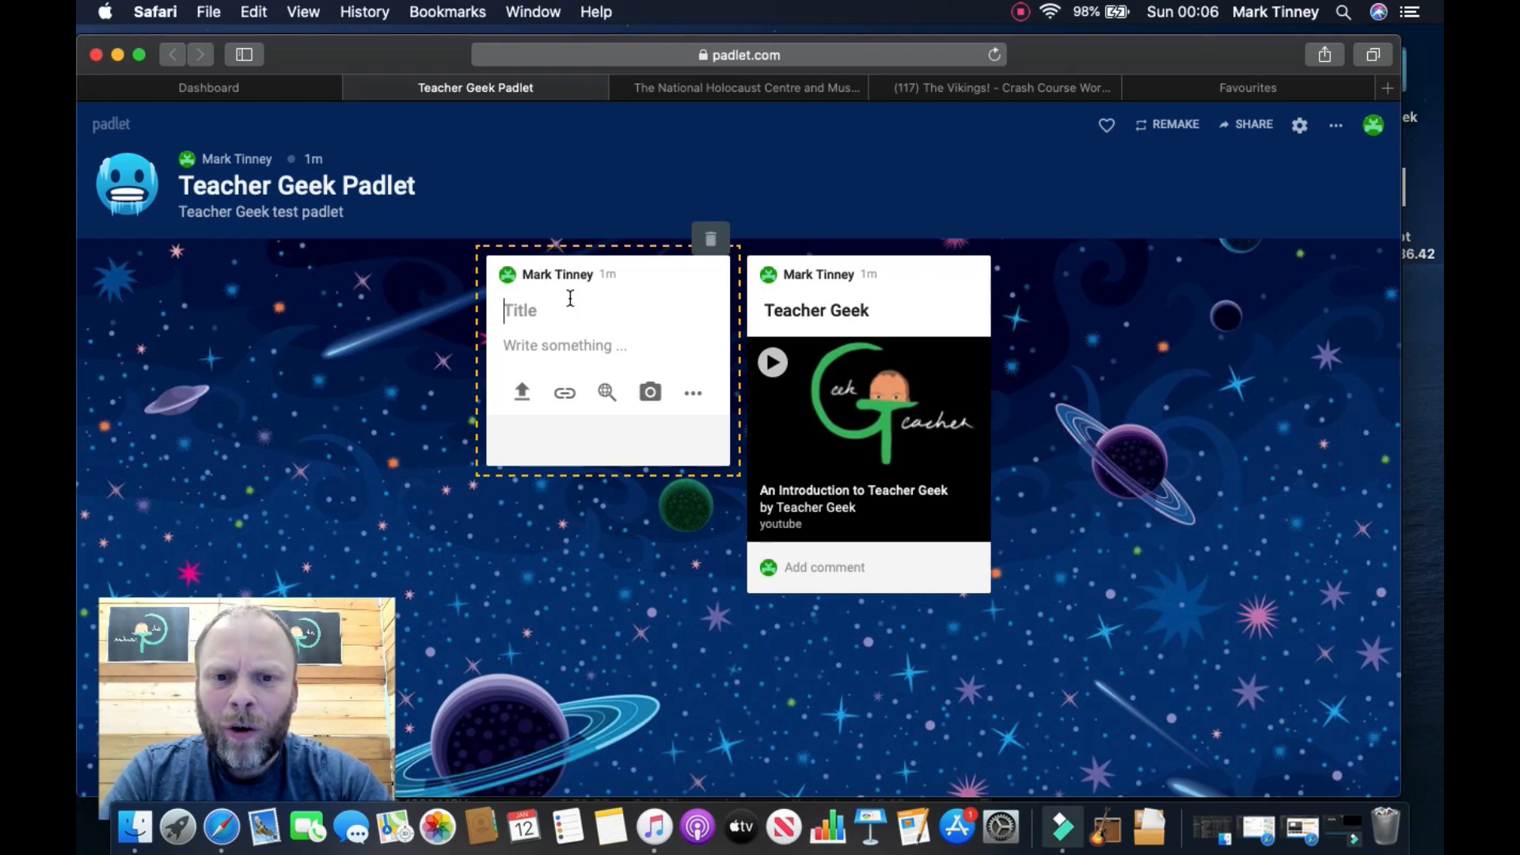
# Step: Attach the pasted National Holocaust Centre website link to the new post
pyautogui.click(564, 394)
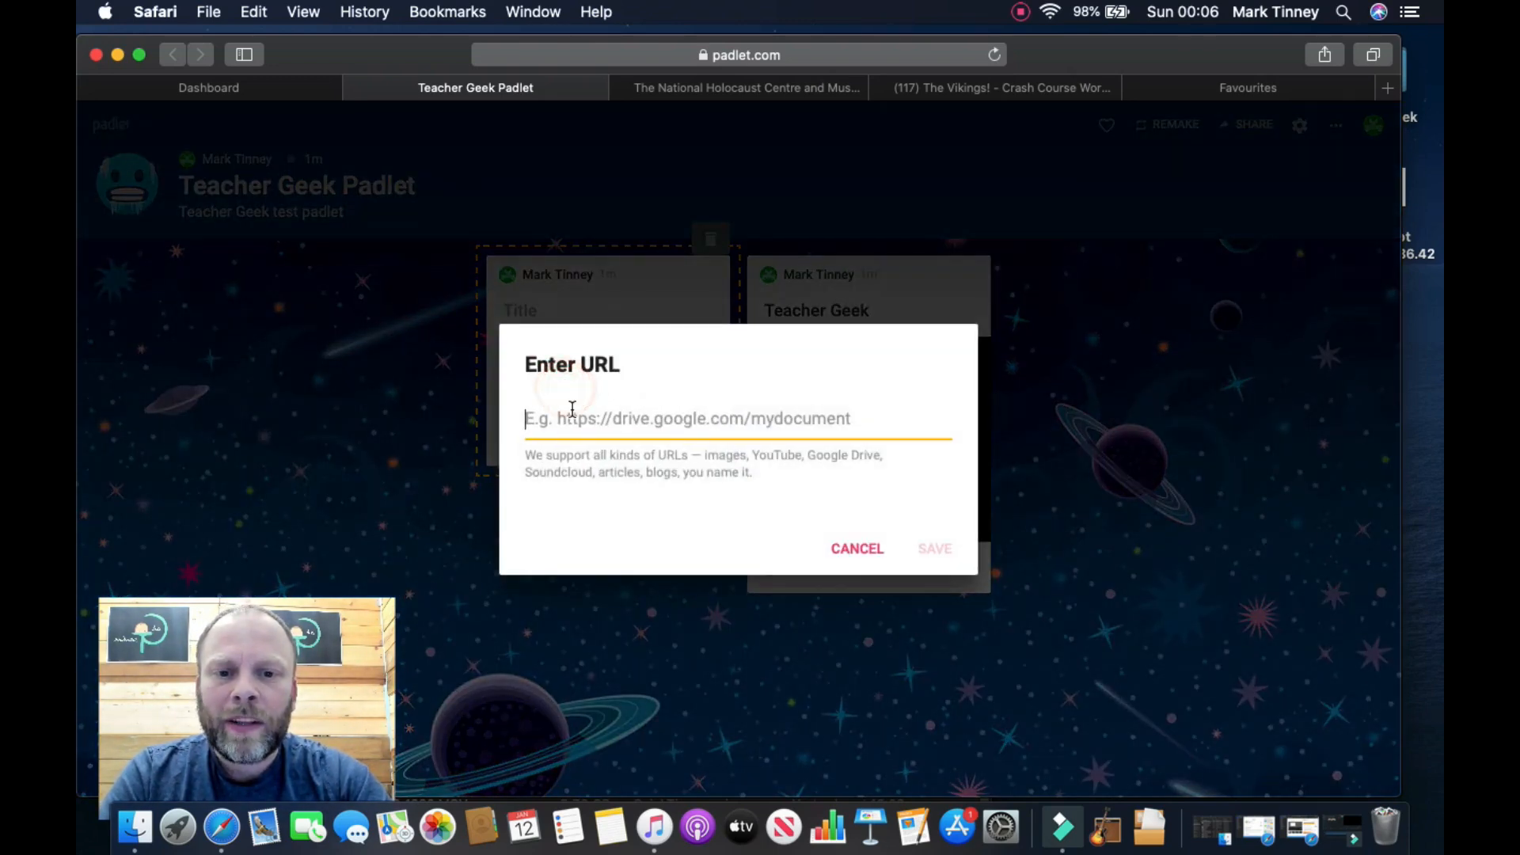
pyautogui.write('https://www.holocaust.org.uk')
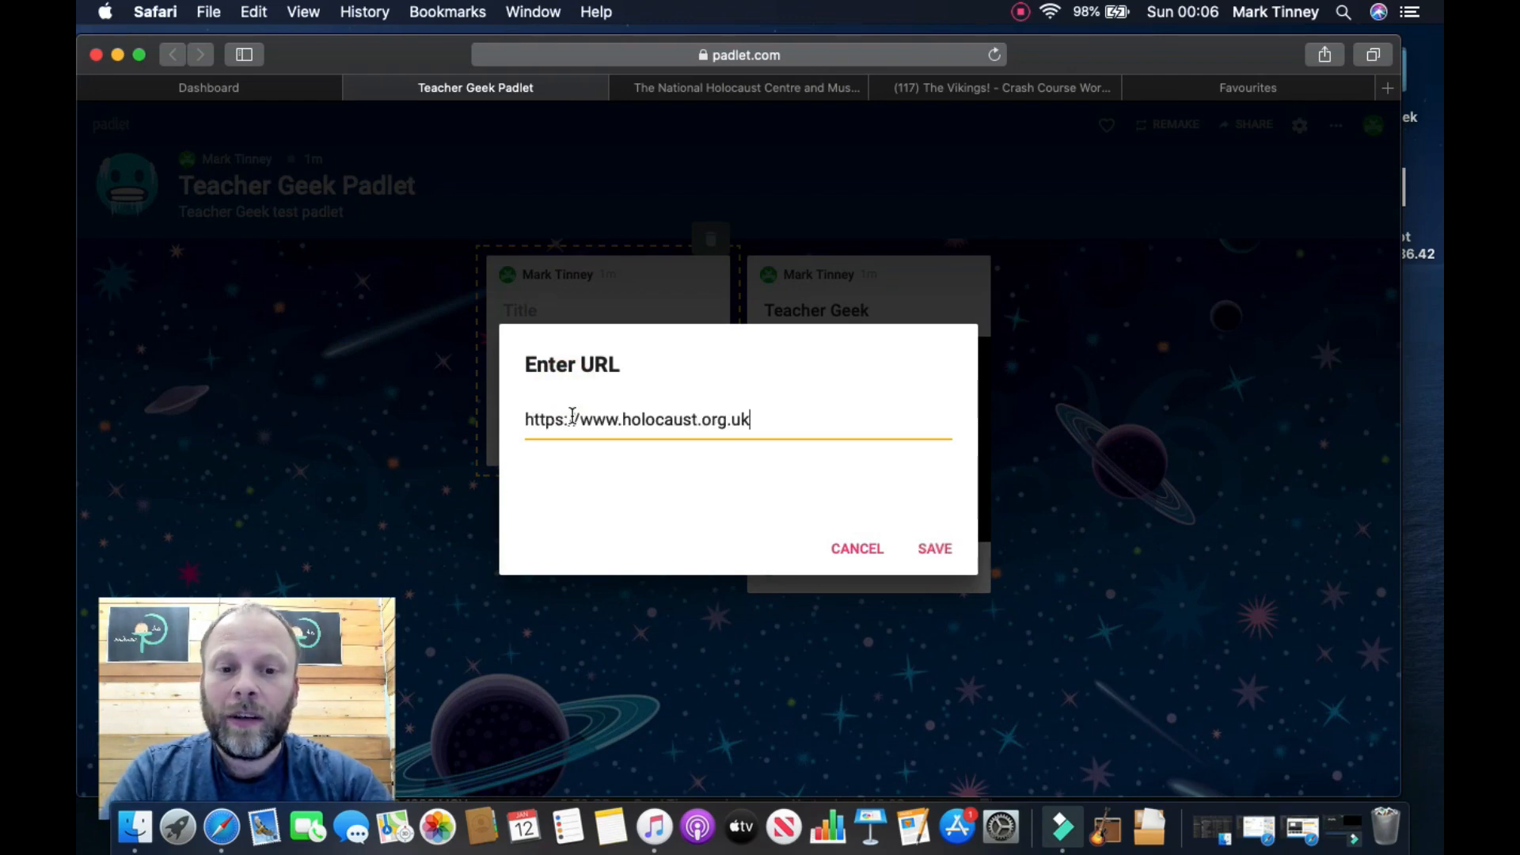
pyautogui.click(922, 550)
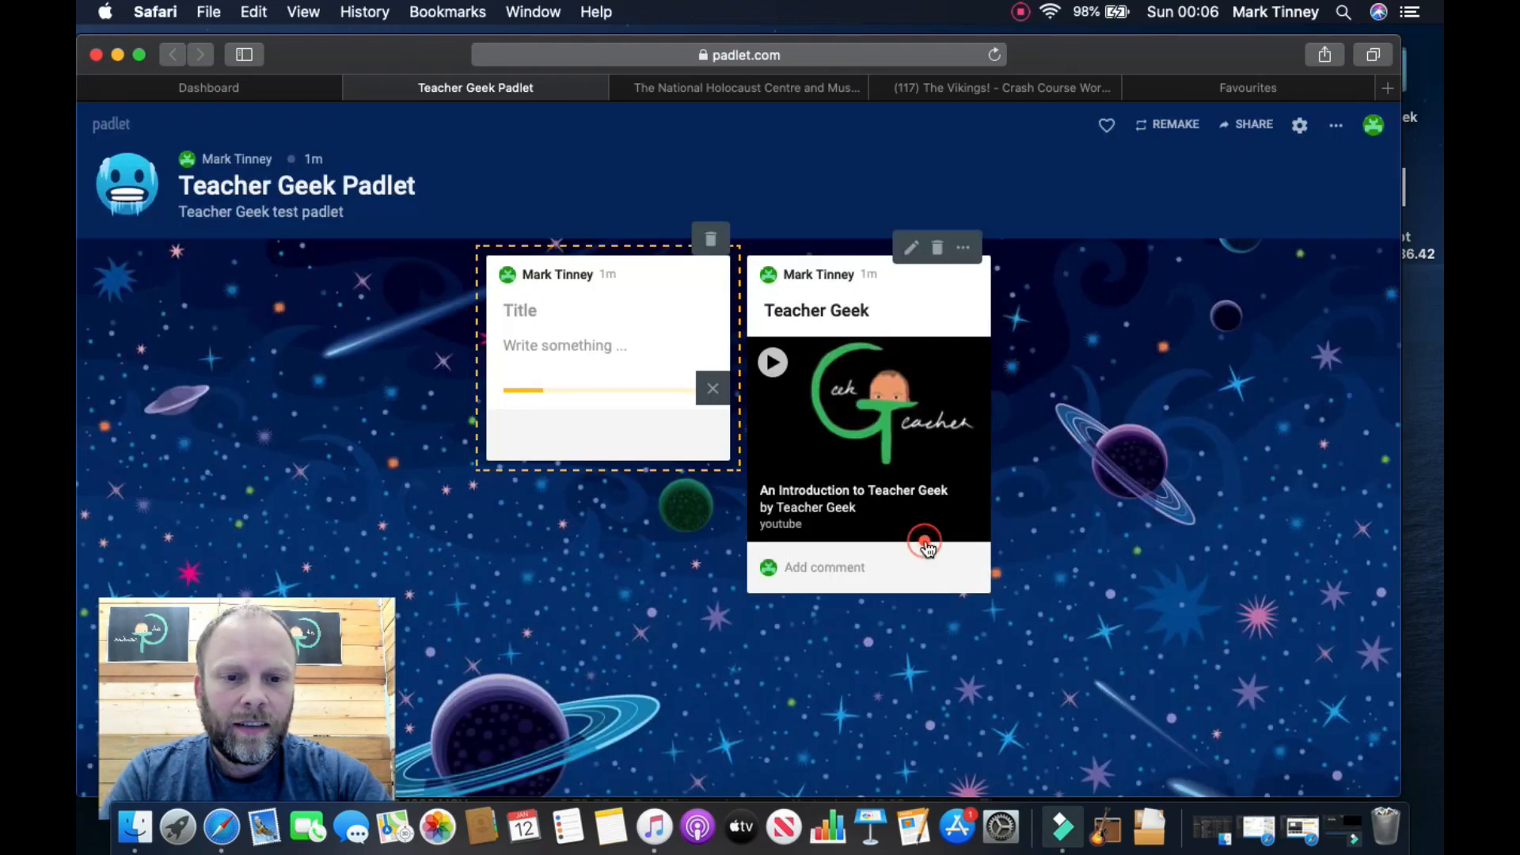
# Step: Give the post the title 'Holocaust'
pyautogui.click(551, 311)
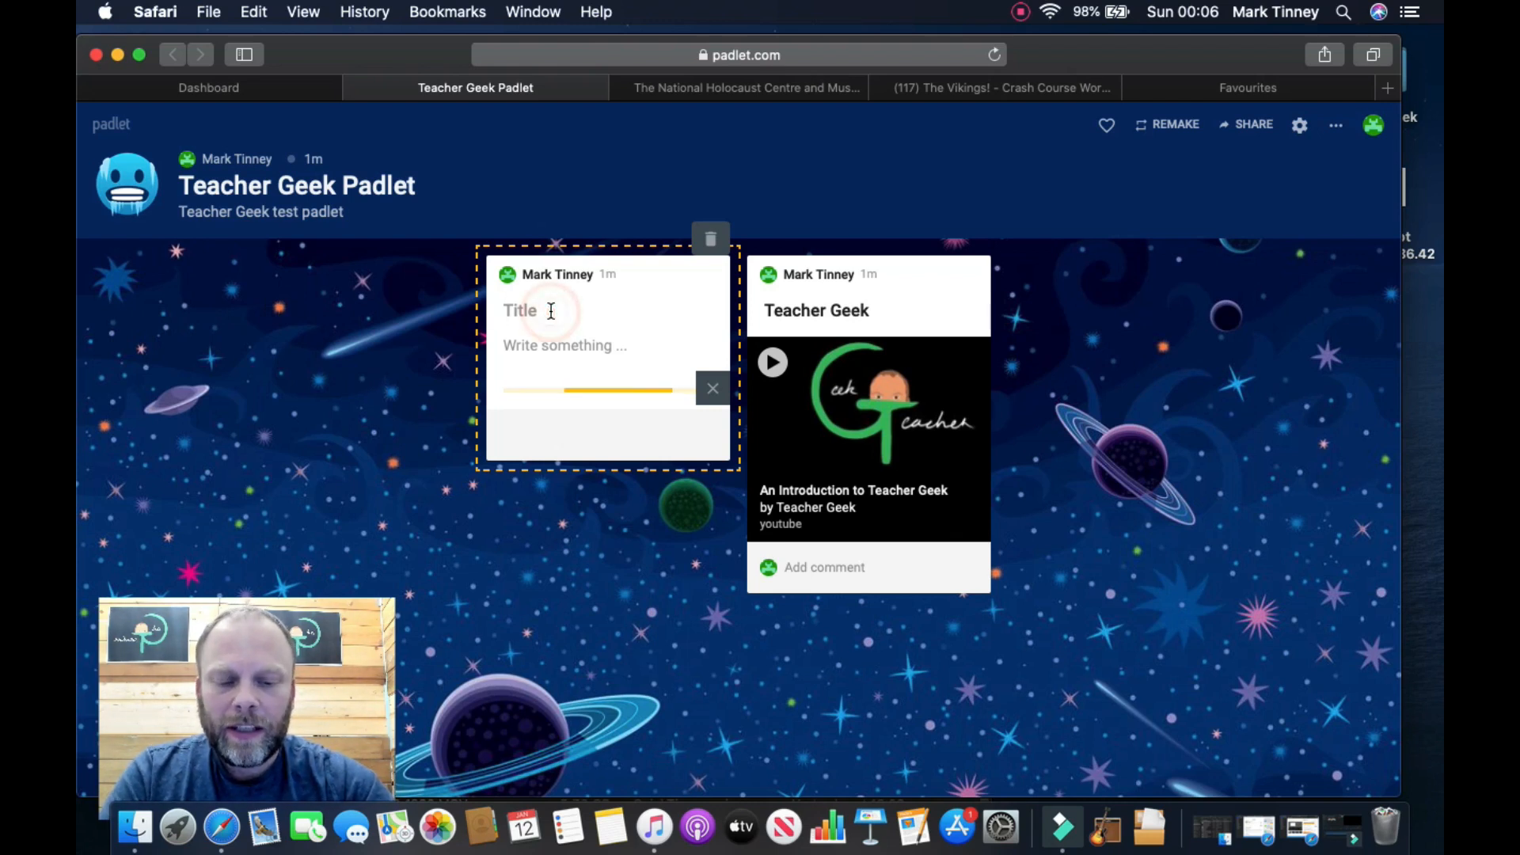
pyautogui.write('Ho')
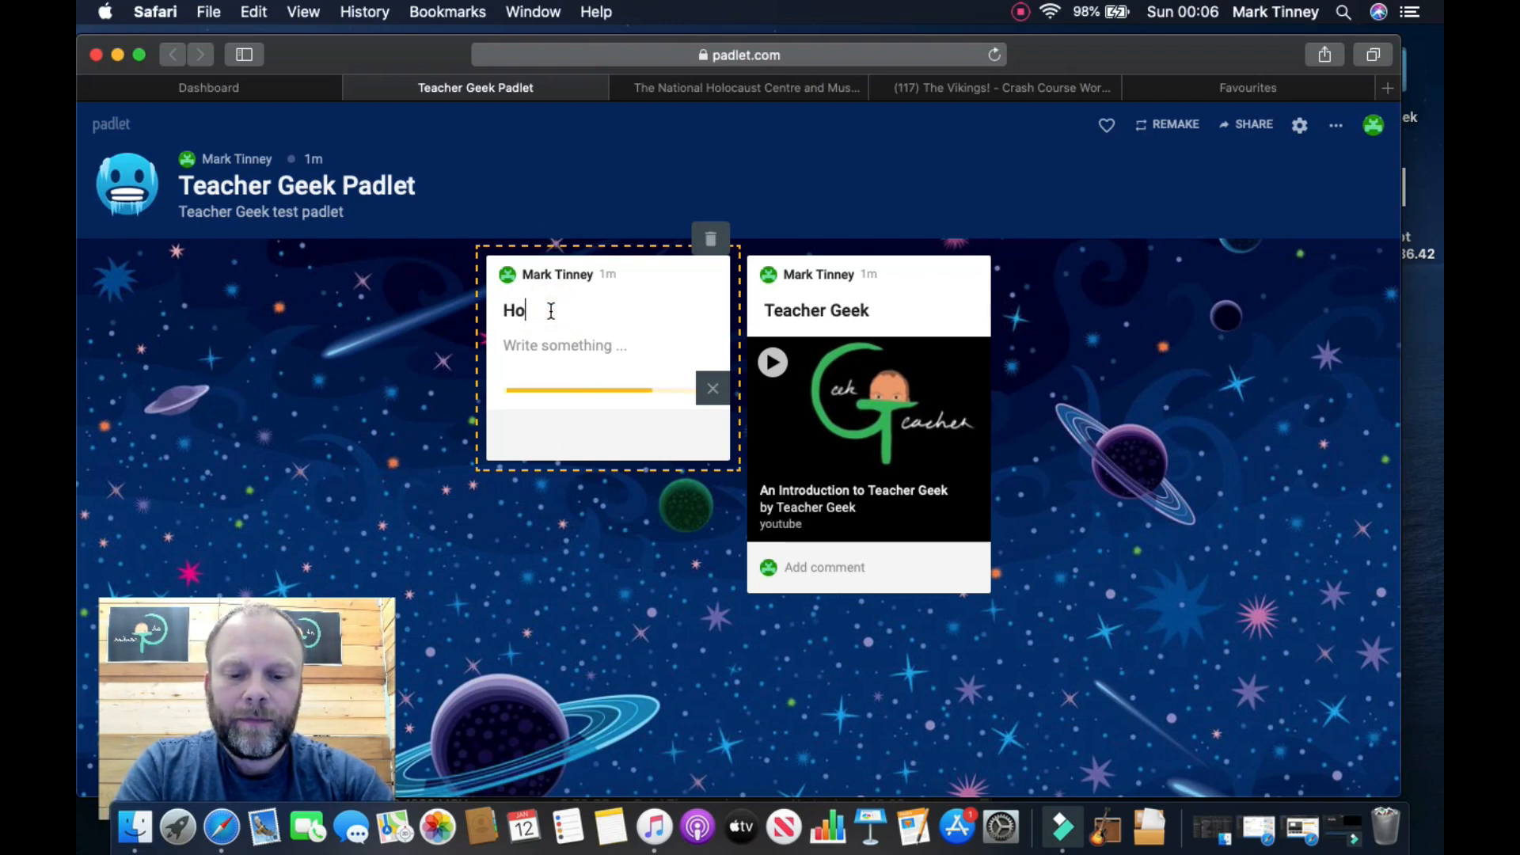
pyautogui.write('locaust')
pyautogui.press('Tab')
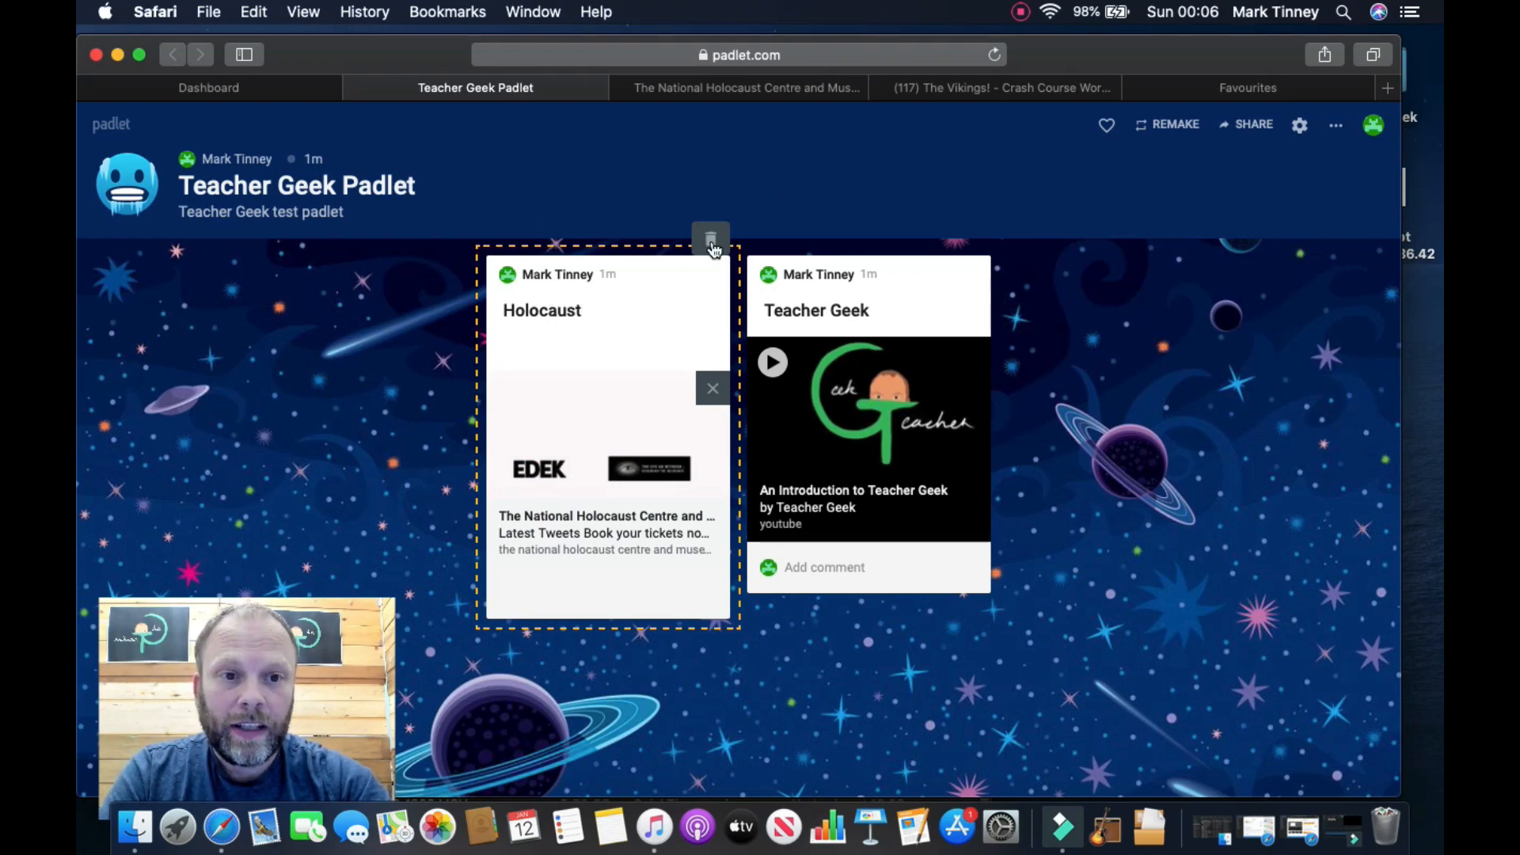
pyautogui.click(947, 88)
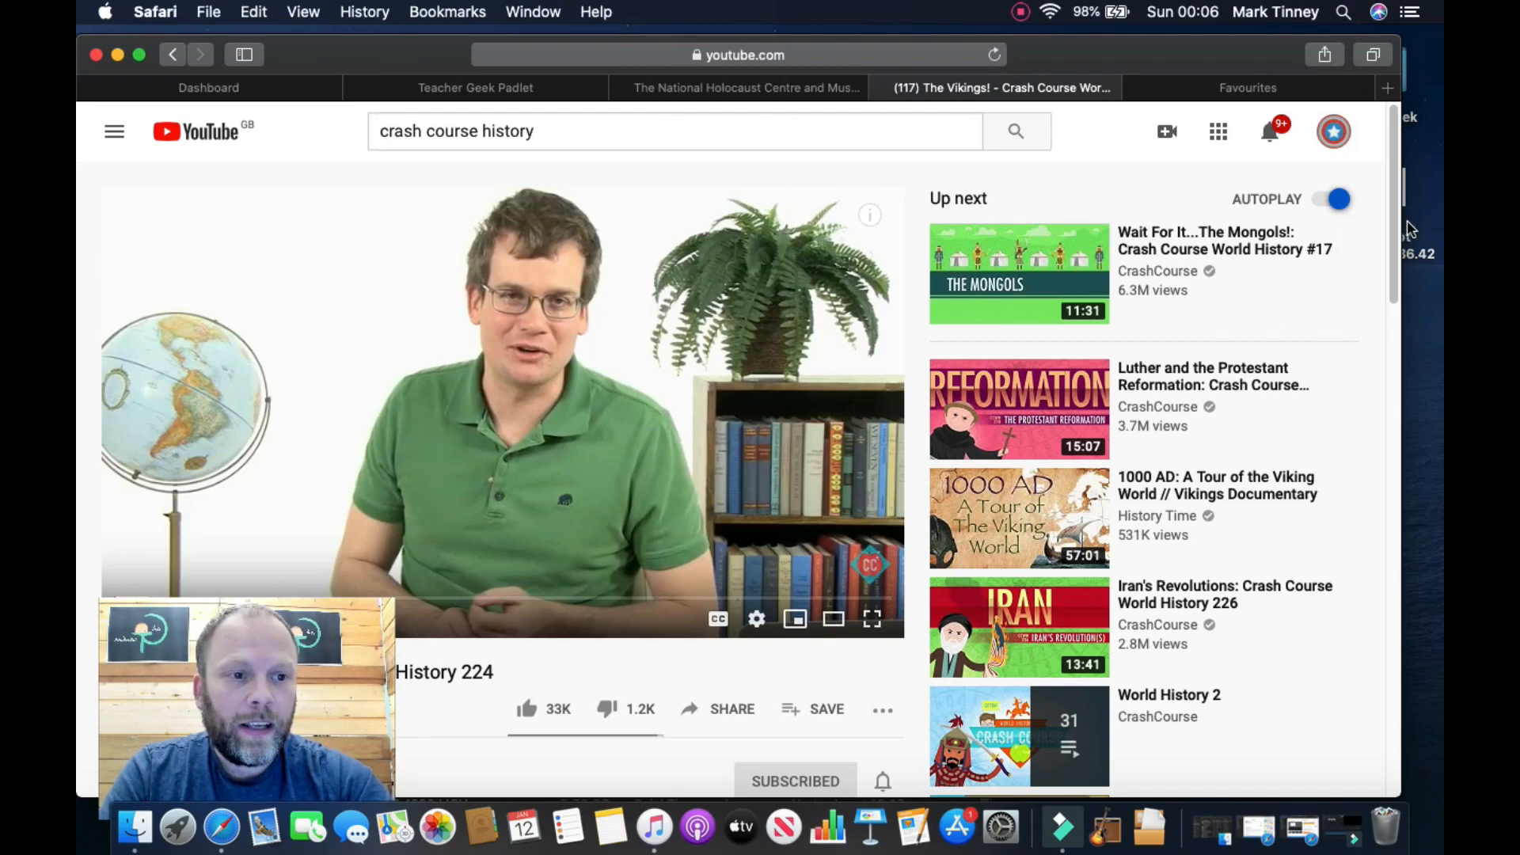
# Step: Copy the Crash Course Vikings video URL, then start another new post on the padlet wall
pyautogui.scroll(-10, 1397, 351)
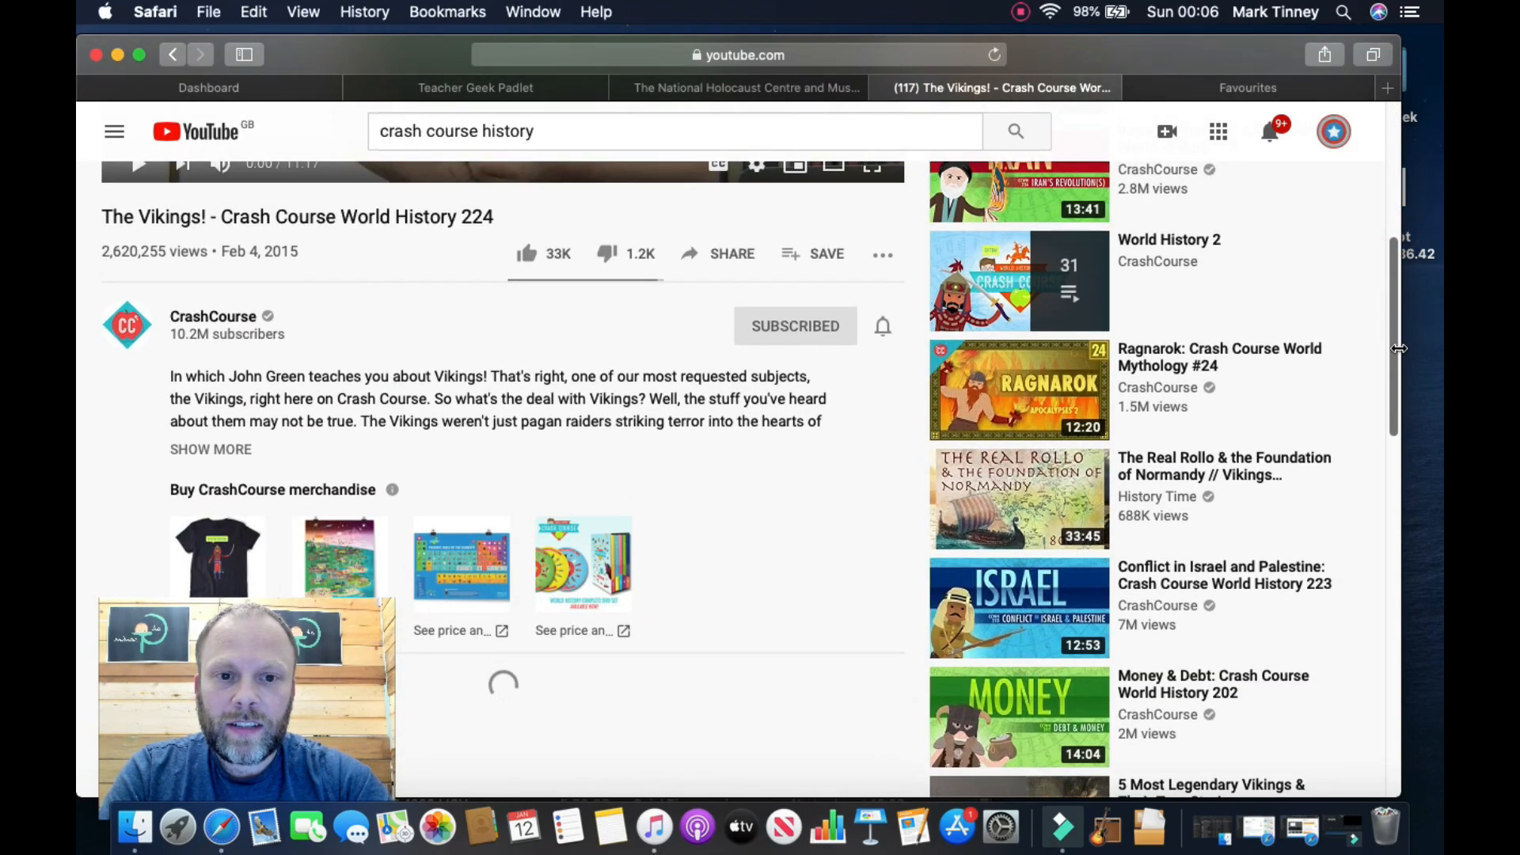
pyautogui.scroll(2, 1397, 351)
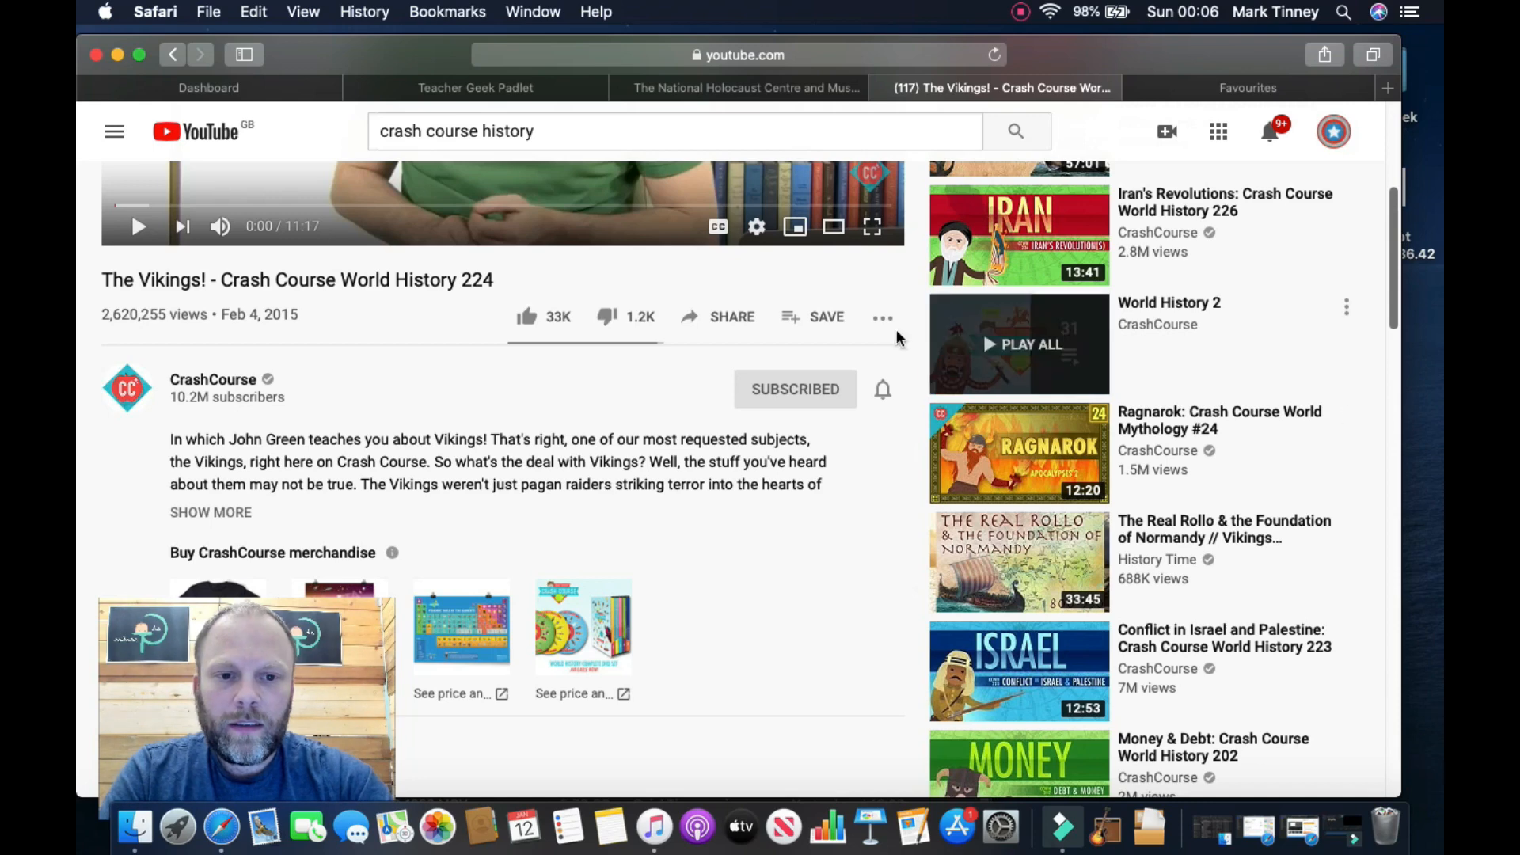
pyautogui.click(815, 57)
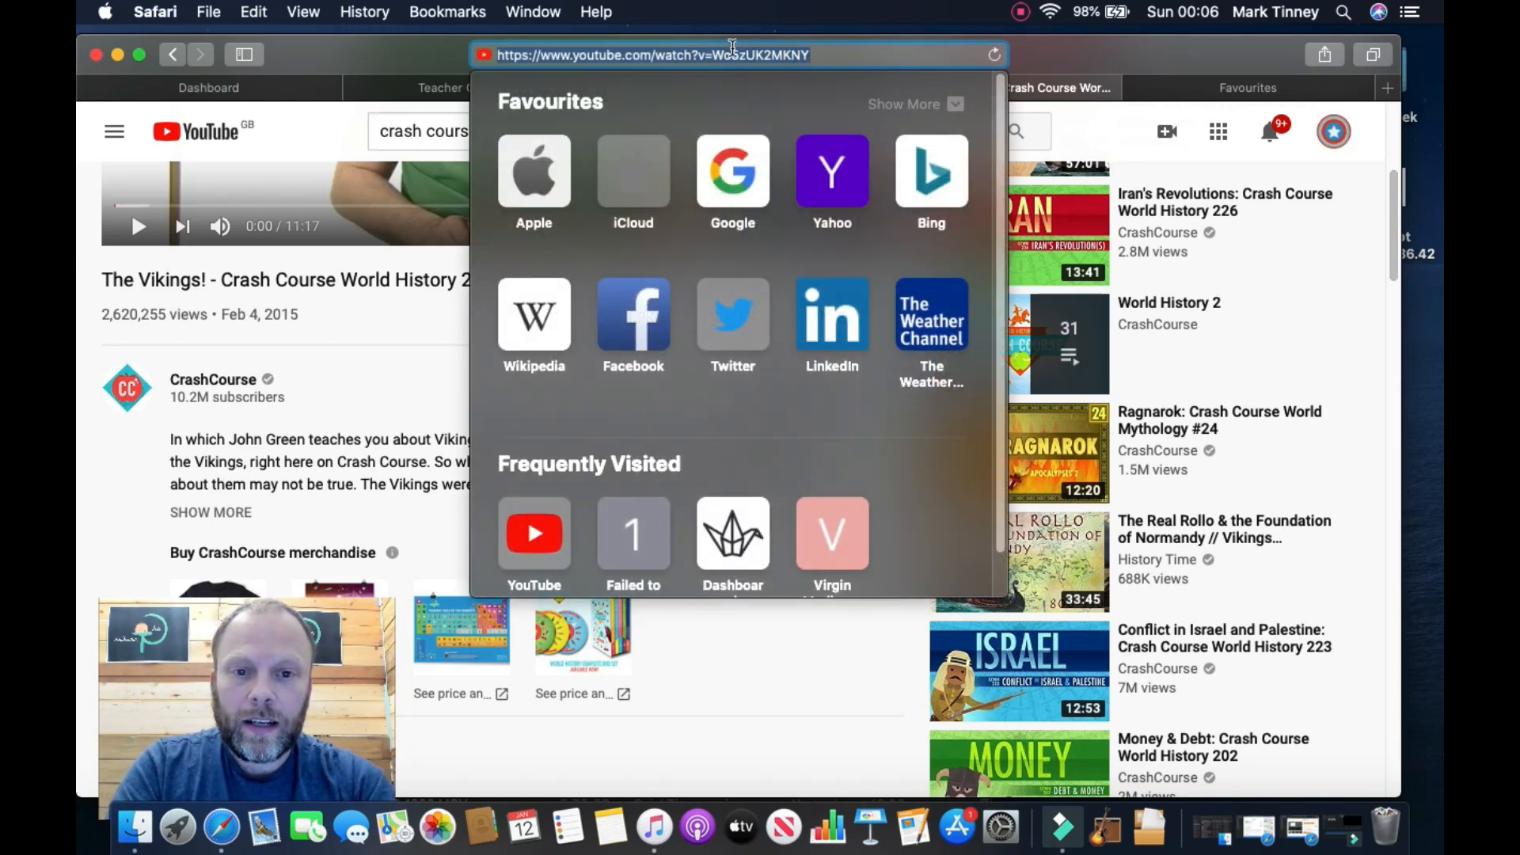
pyautogui.click(441, 89)
pyautogui.doubleClick(1111, 317)
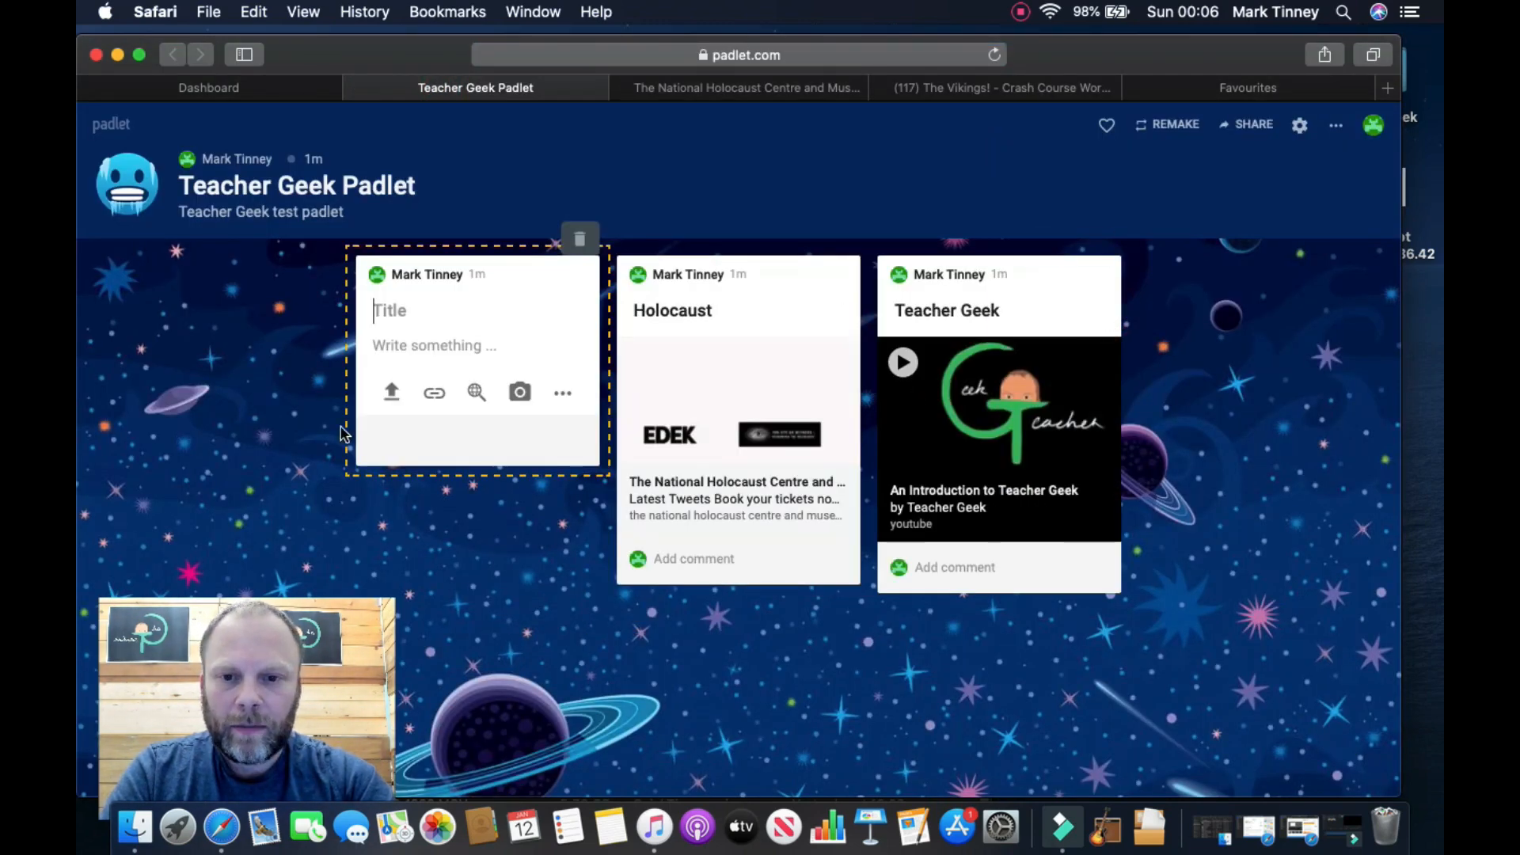
# Step: Paste the Vikings YouTube link into the new post, title it 'The vikings', and publish
pyautogui.click(434, 393)
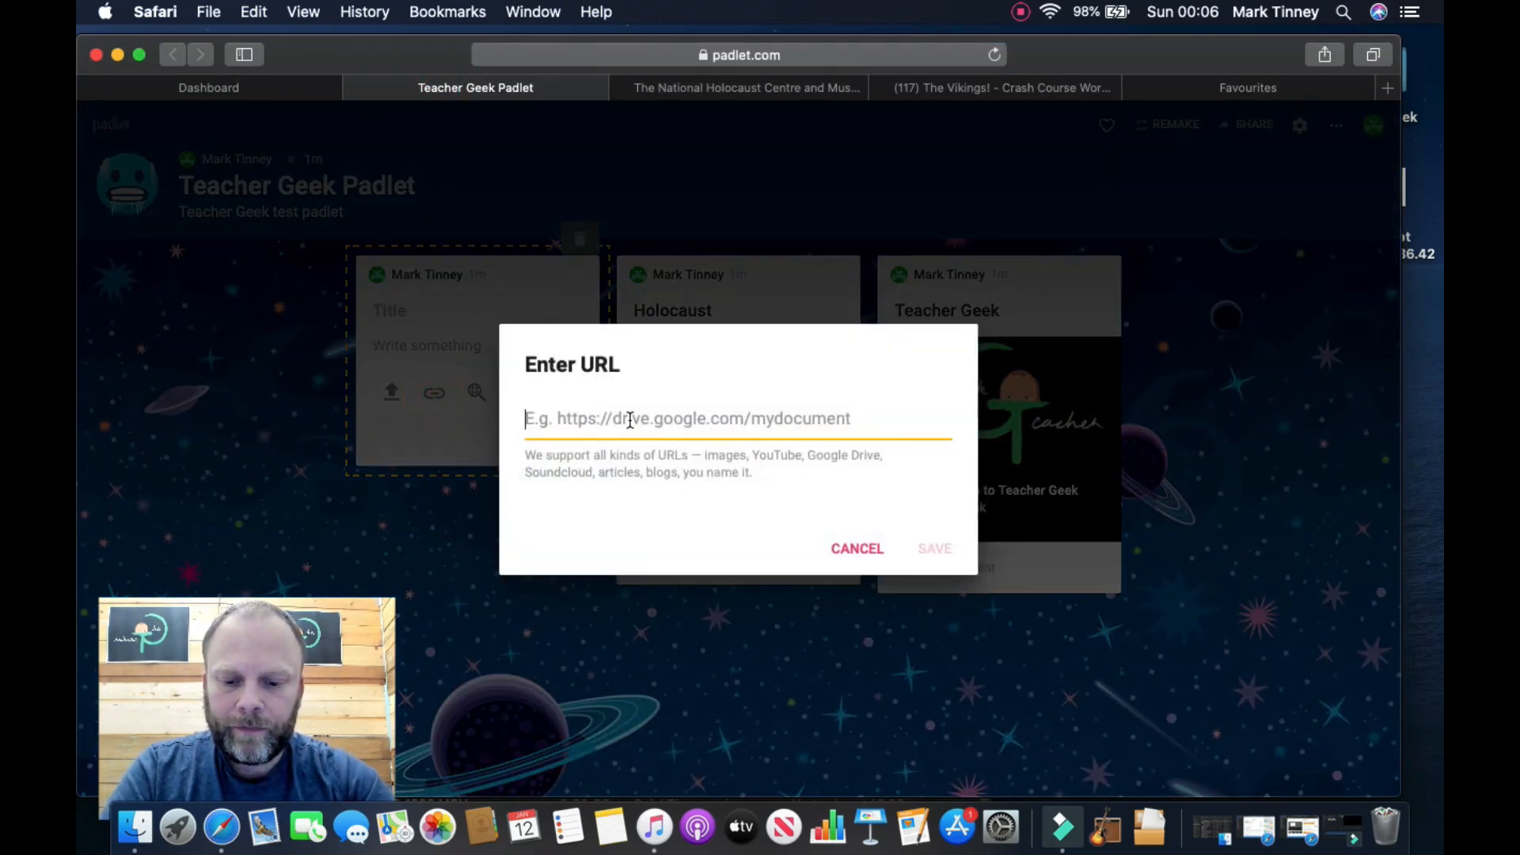
pyautogui.write('https://www.youtube.com/watch?v=MoSzUK2MKNY')
pyautogui.click(935, 548)
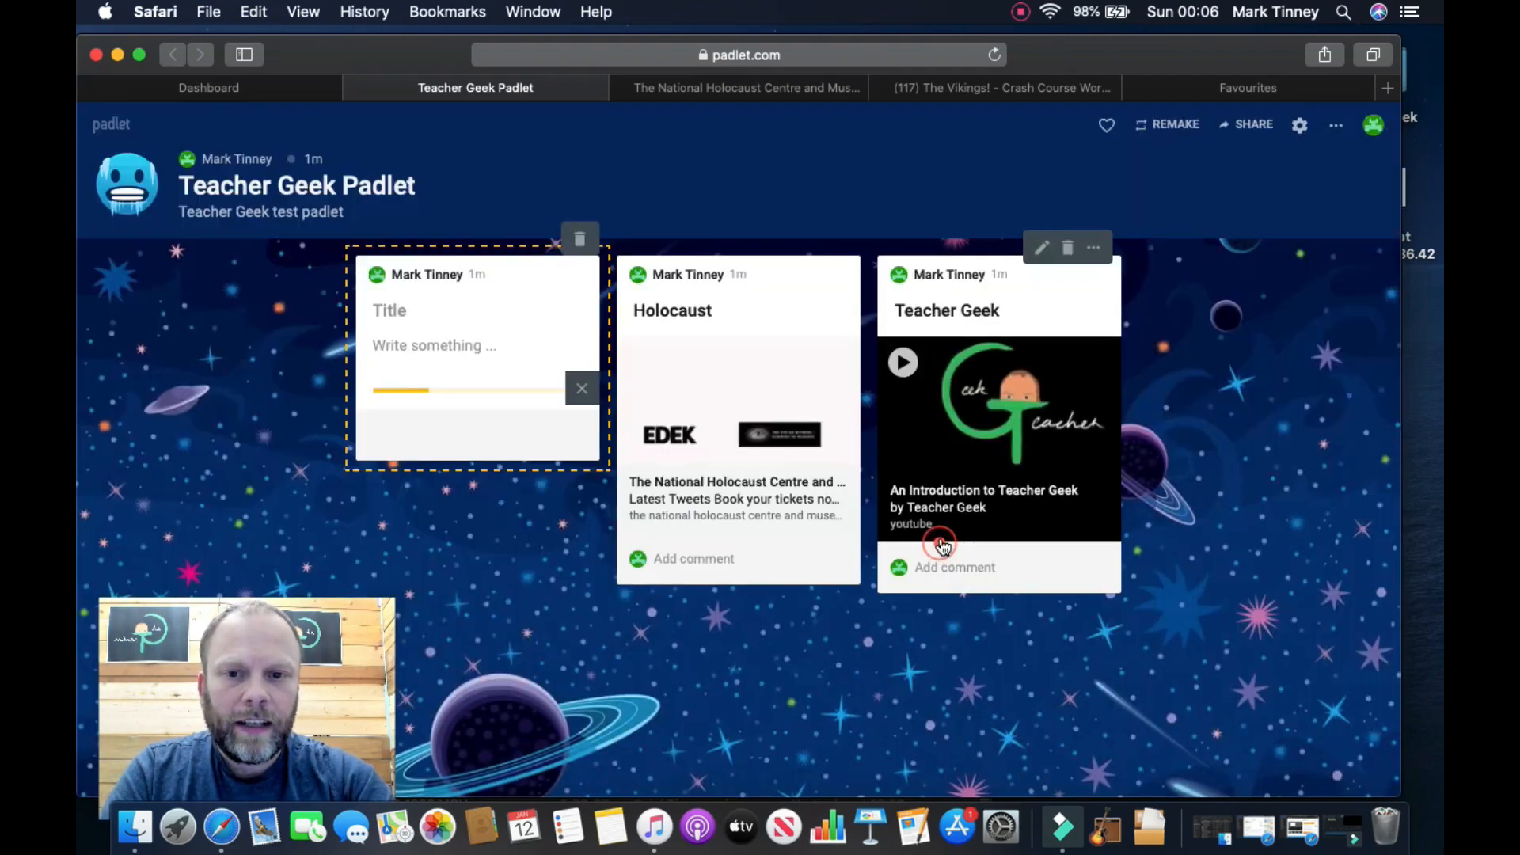
pyautogui.click(442, 305)
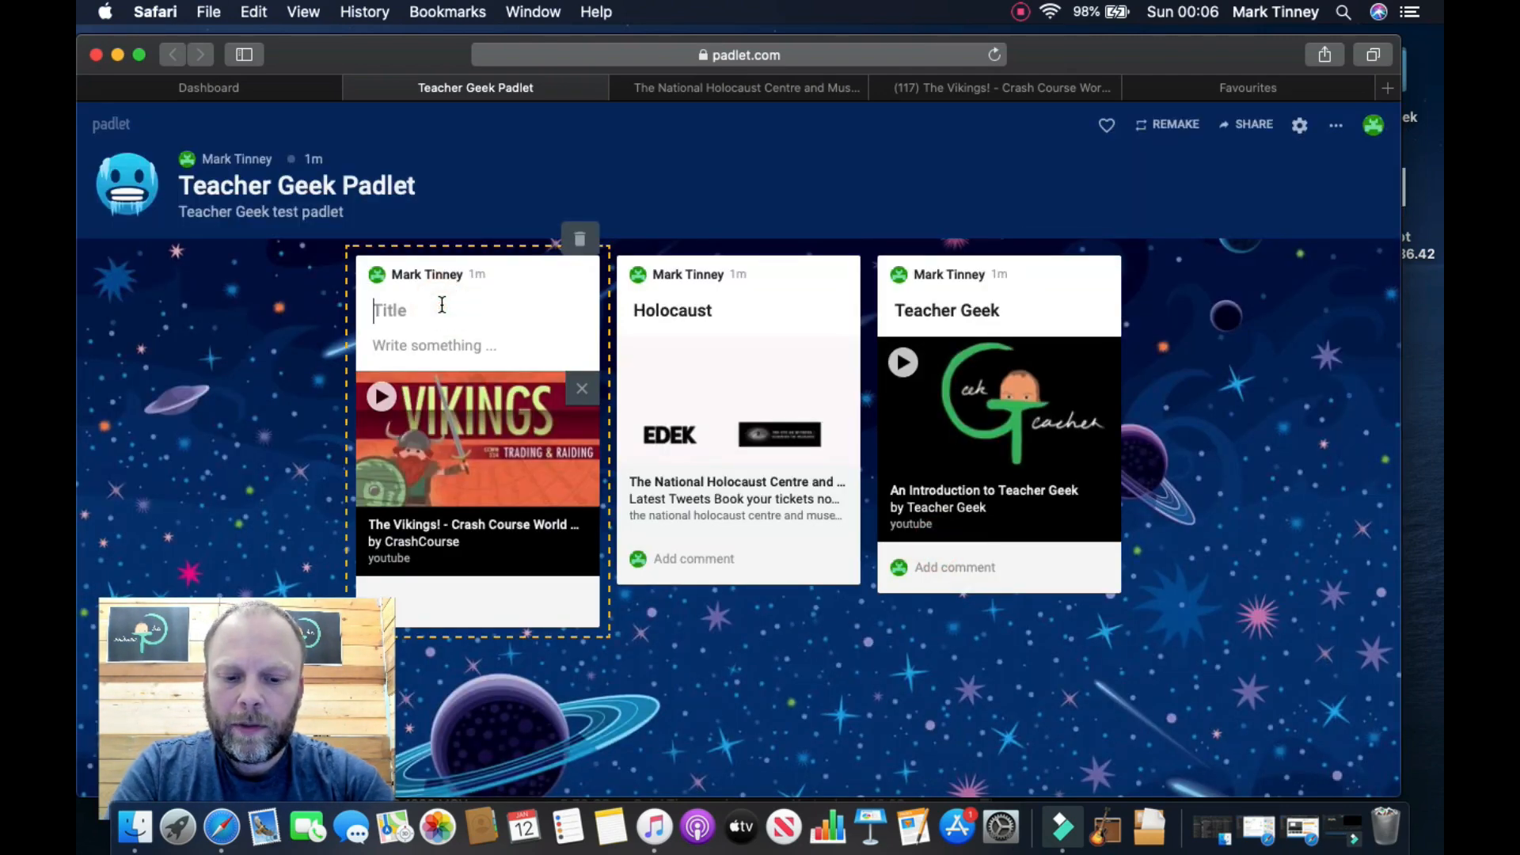
pyautogui.write('The vikings')
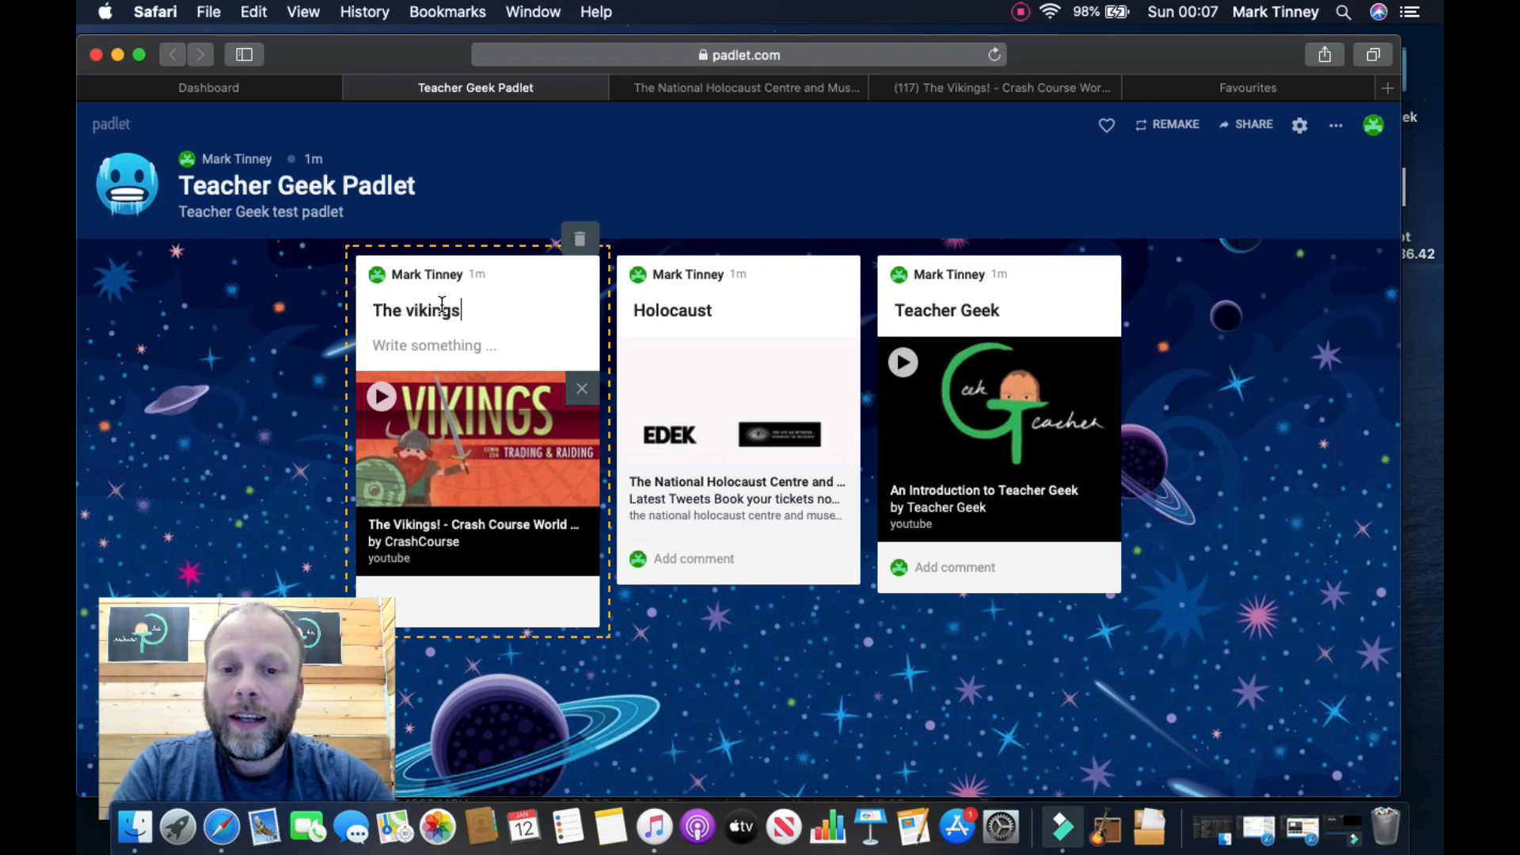
pyautogui.click(794, 649)
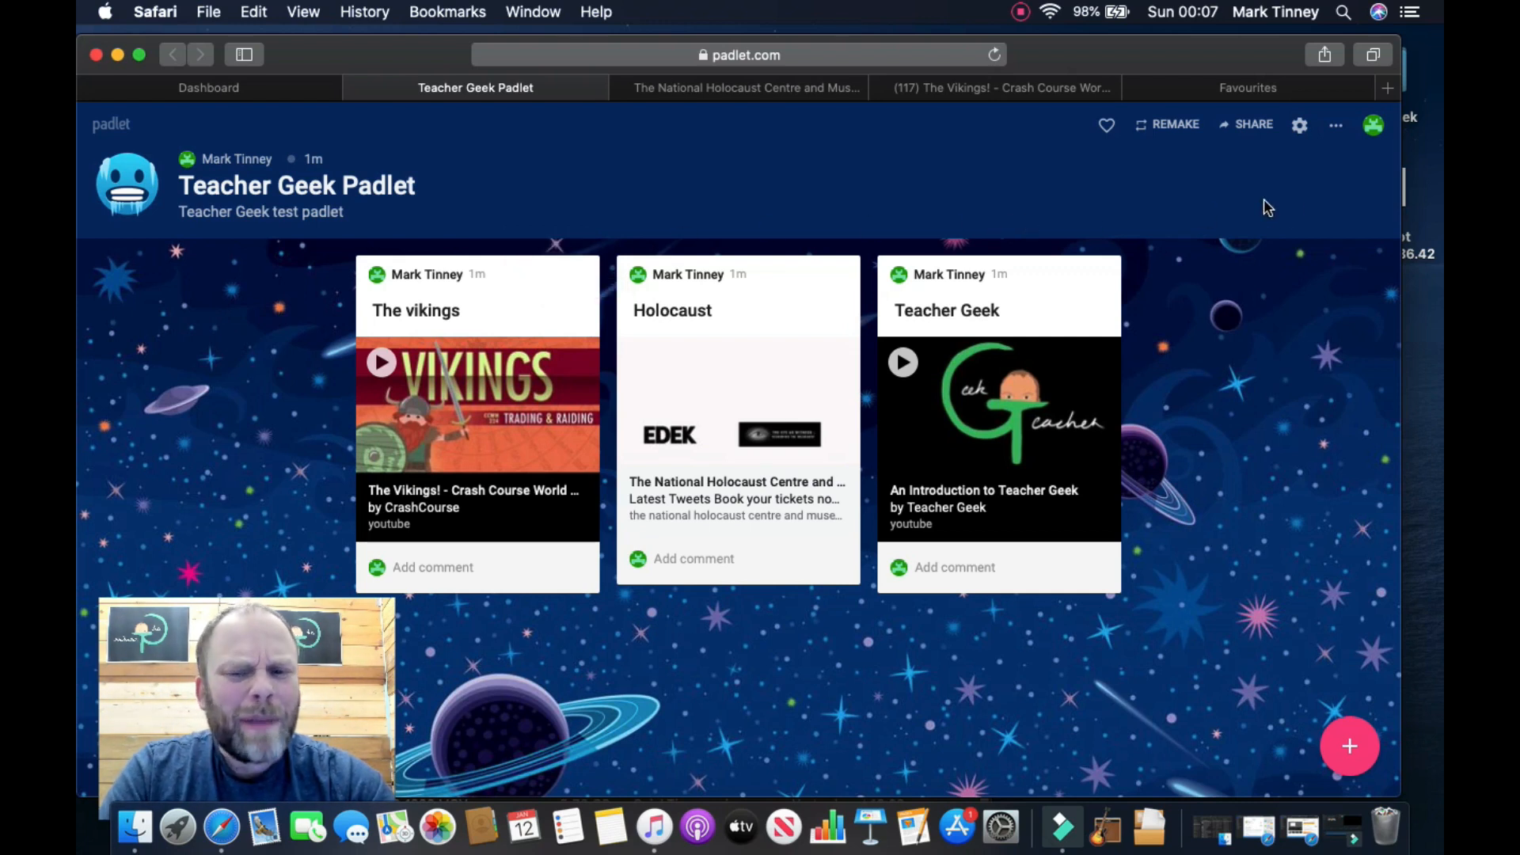
# Step: Change the padlet's format to Canvas
pyautogui.click(1333, 130)
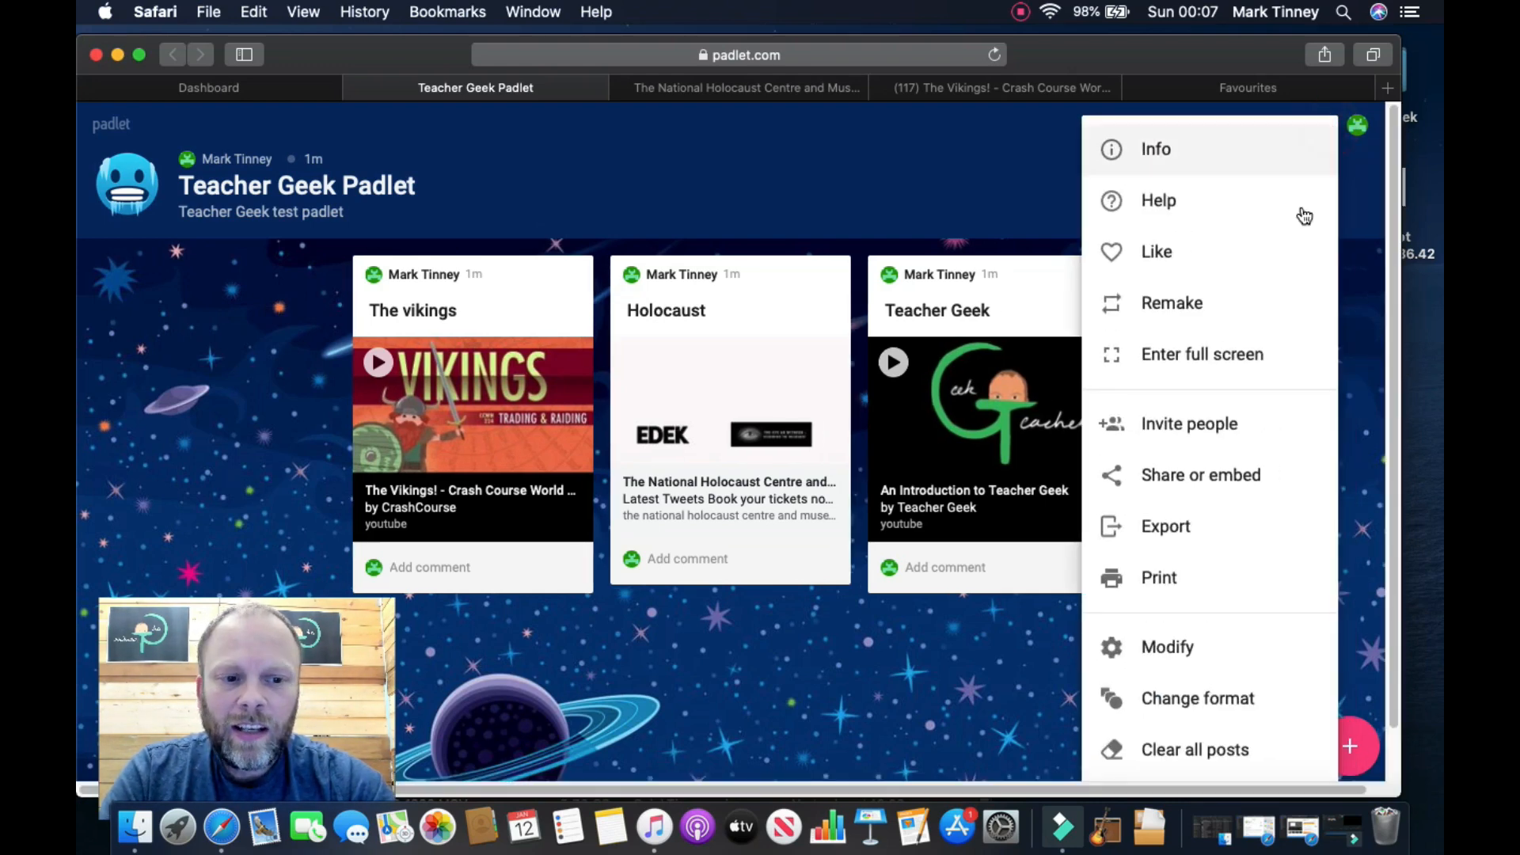
pyautogui.click(1197, 700)
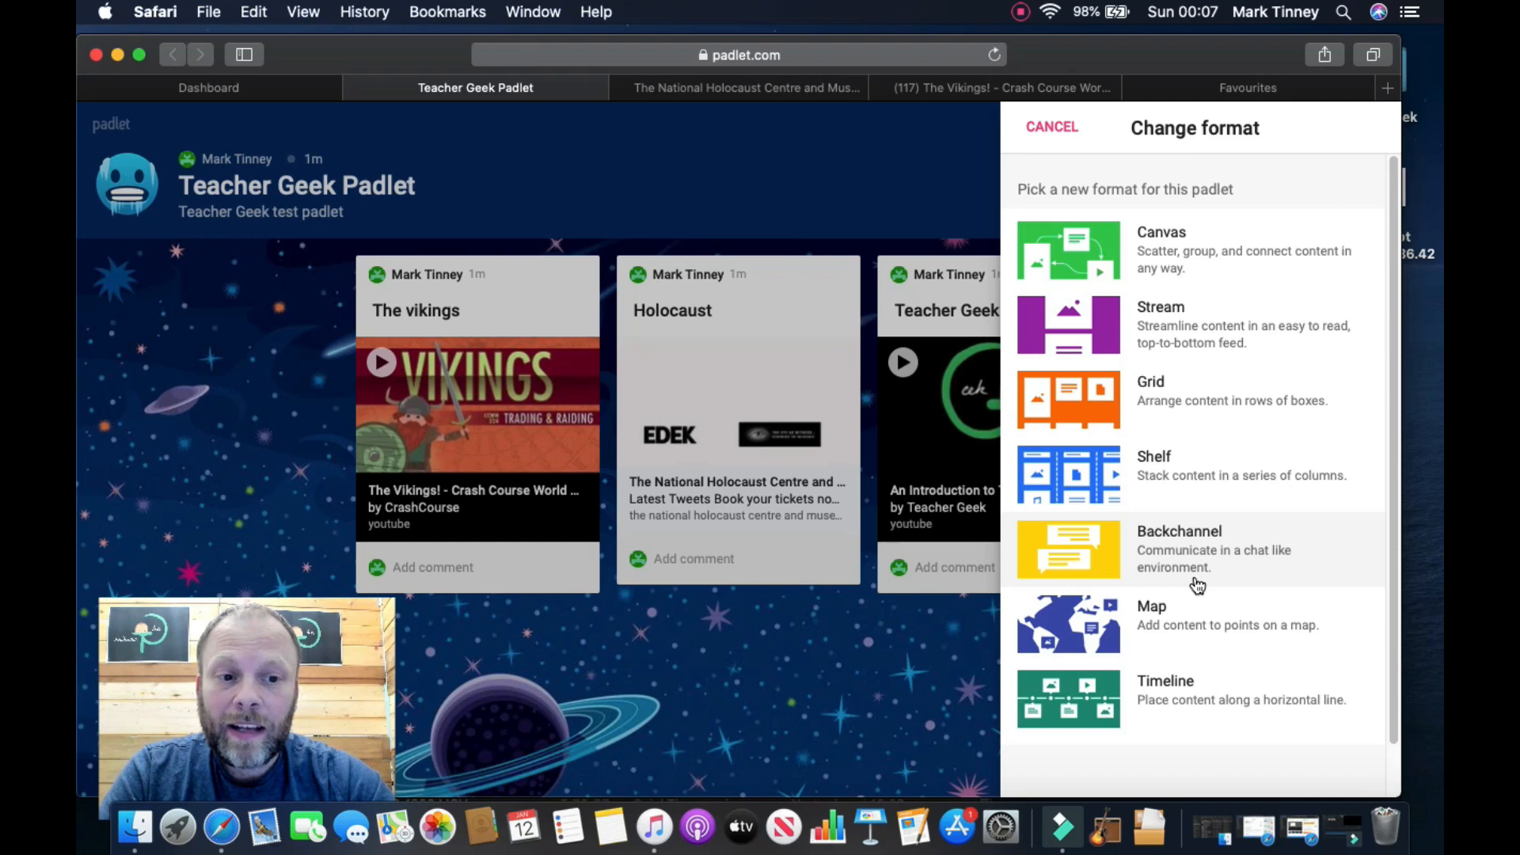
pyautogui.click(1207, 267)
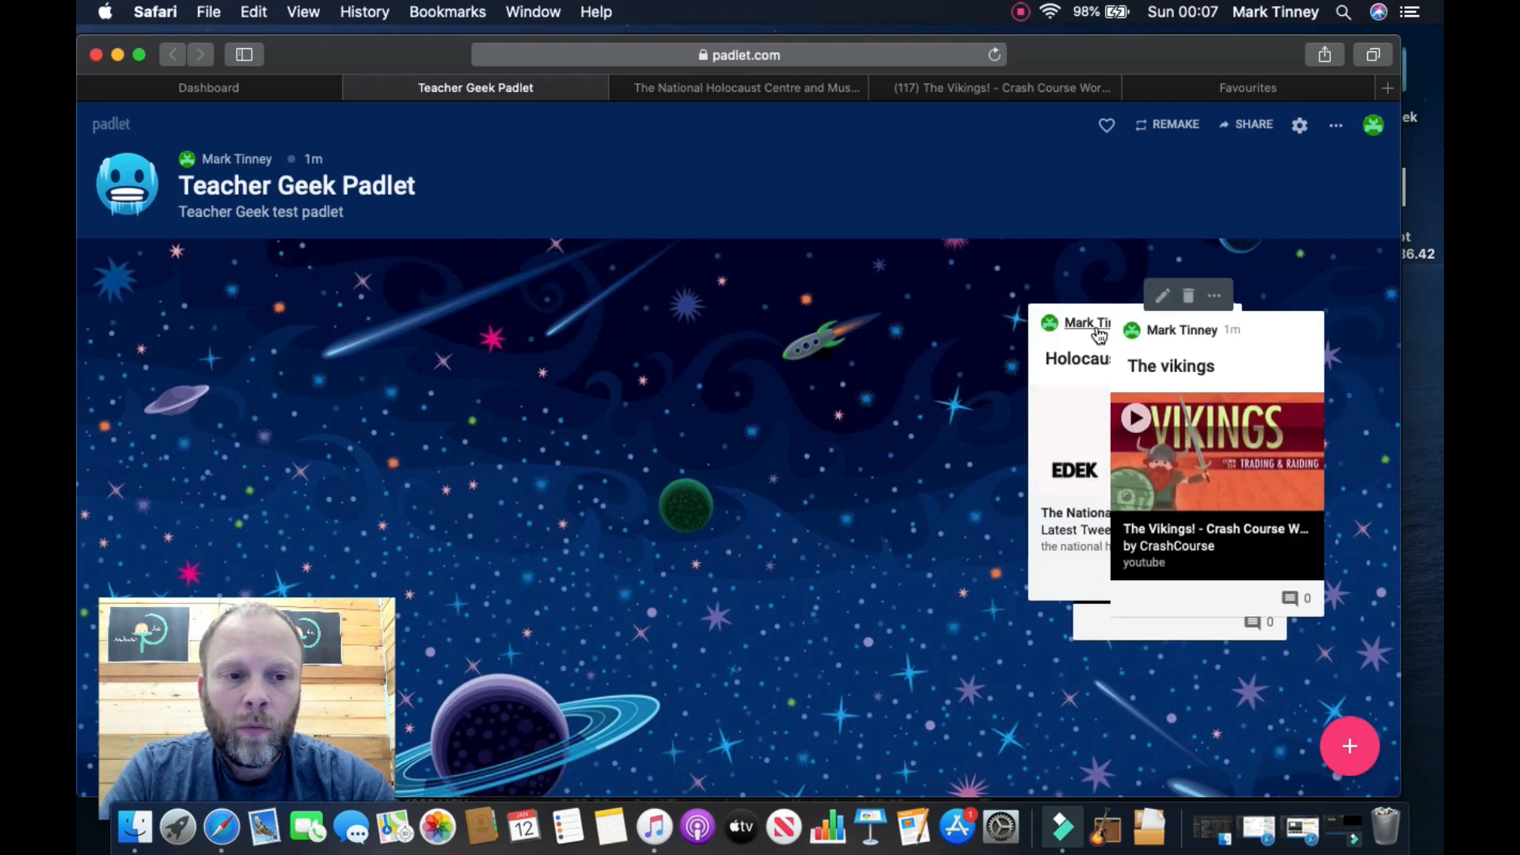
# Step: Drag The vikings post left-centre and the Holocaust post to the canvas centre
pyautogui.moveTo(1263, 334); pyautogui.dragTo(497, 297)
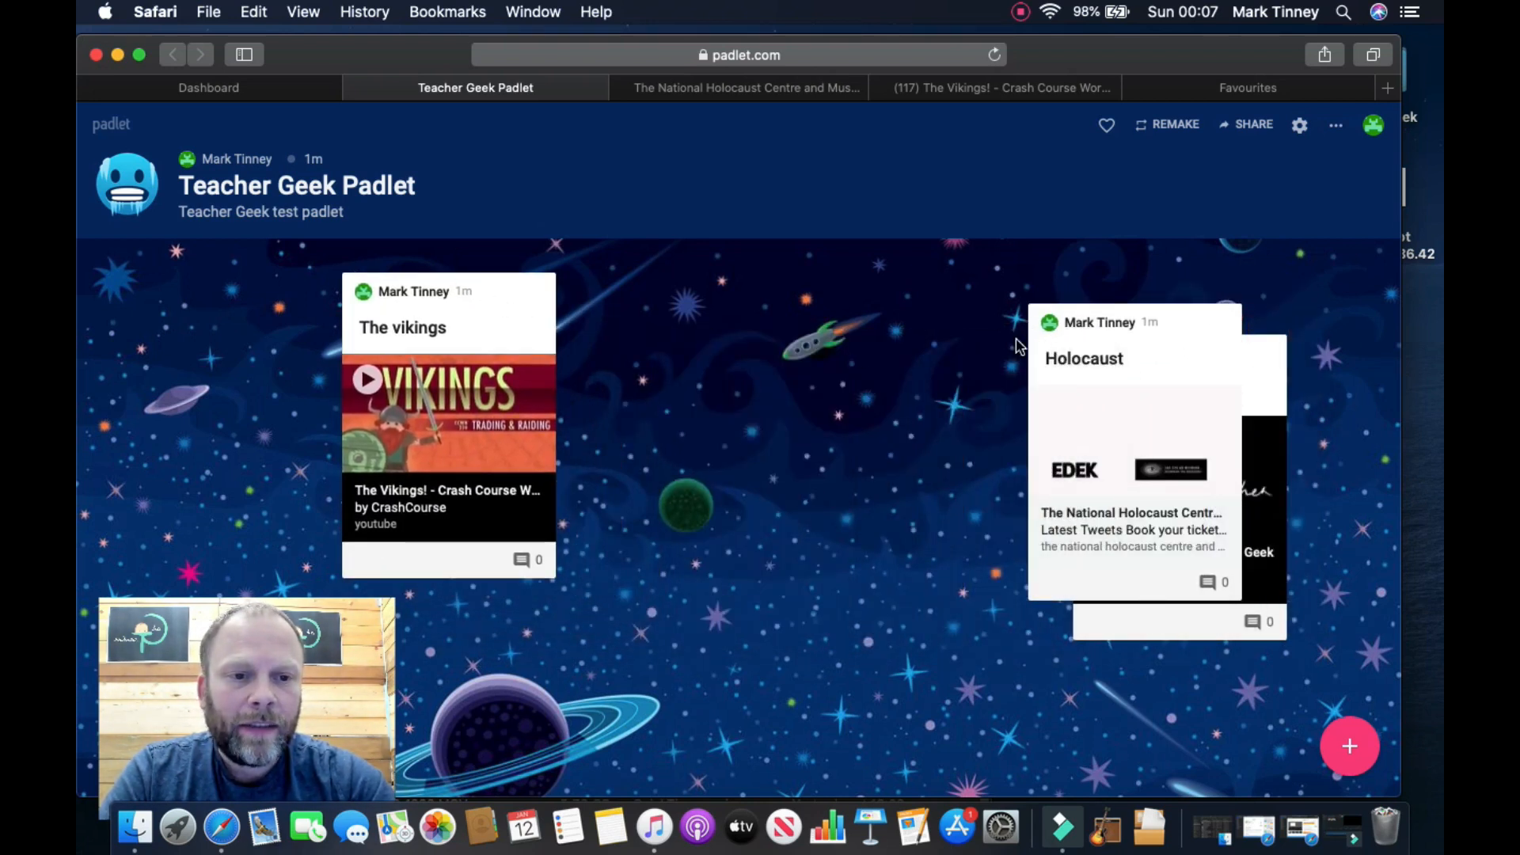
pyautogui.moveTo(1185, 334); pyautogui.dragTo(832, 433)
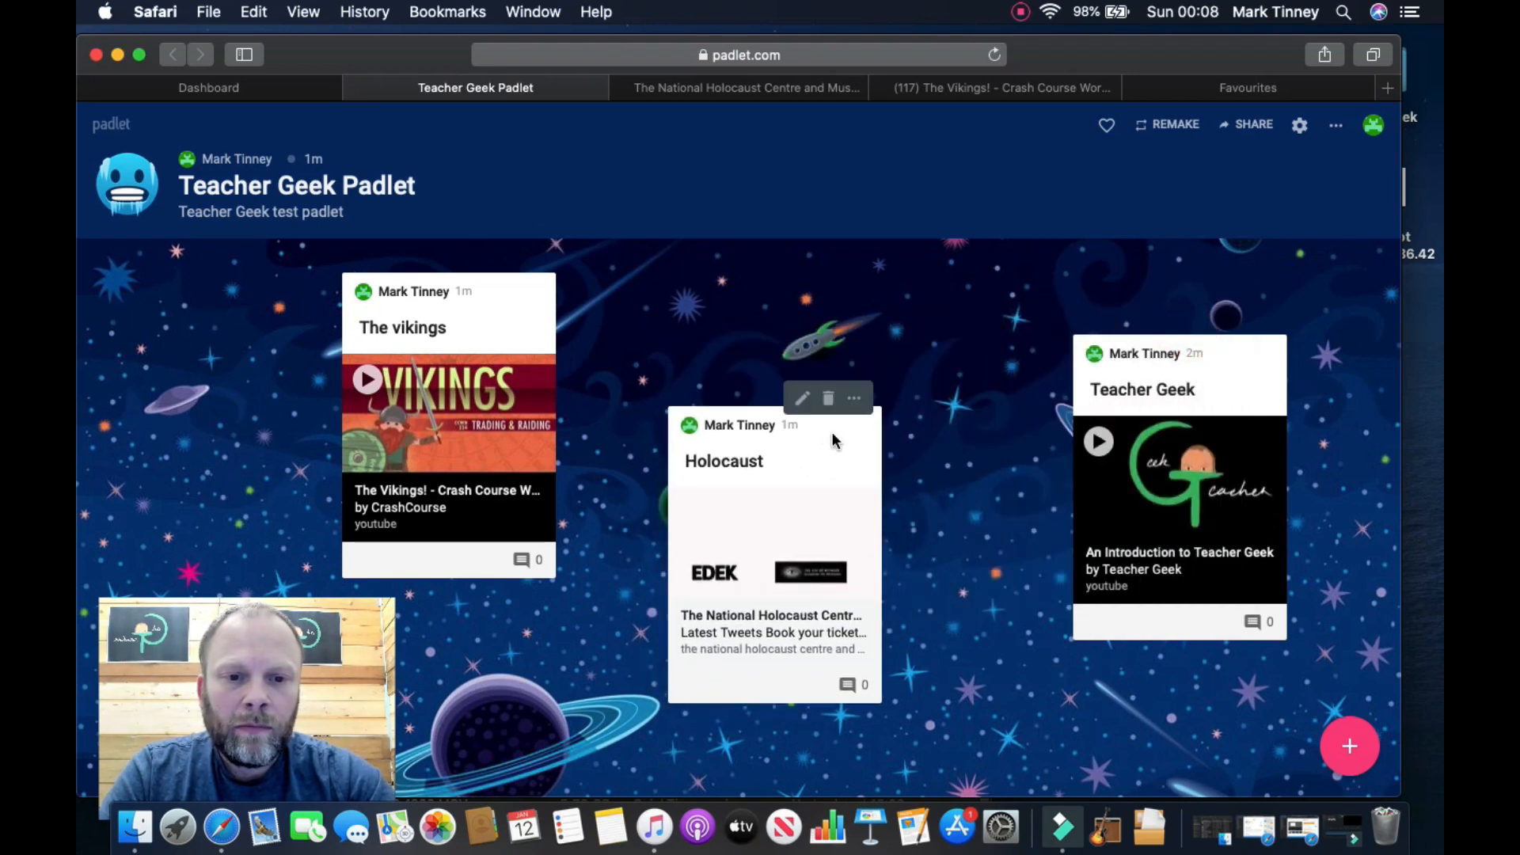
pyautogui.click(853, 398)
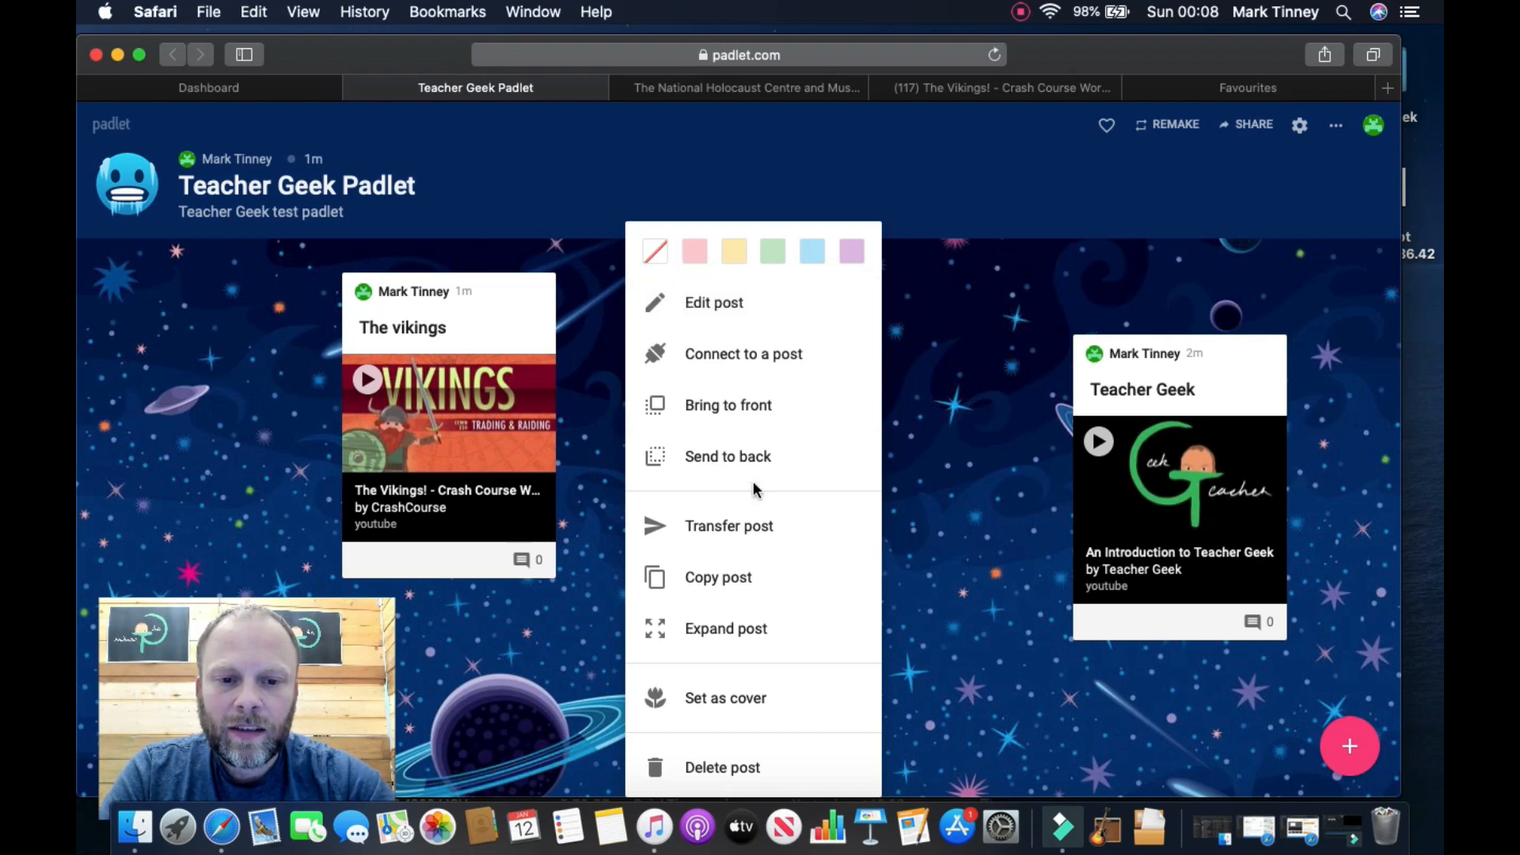
# Step: Connect Holocaust to The vikings with the label 'This is a good source', then nudge Holocaust right
pyautogui.click(744, 360)
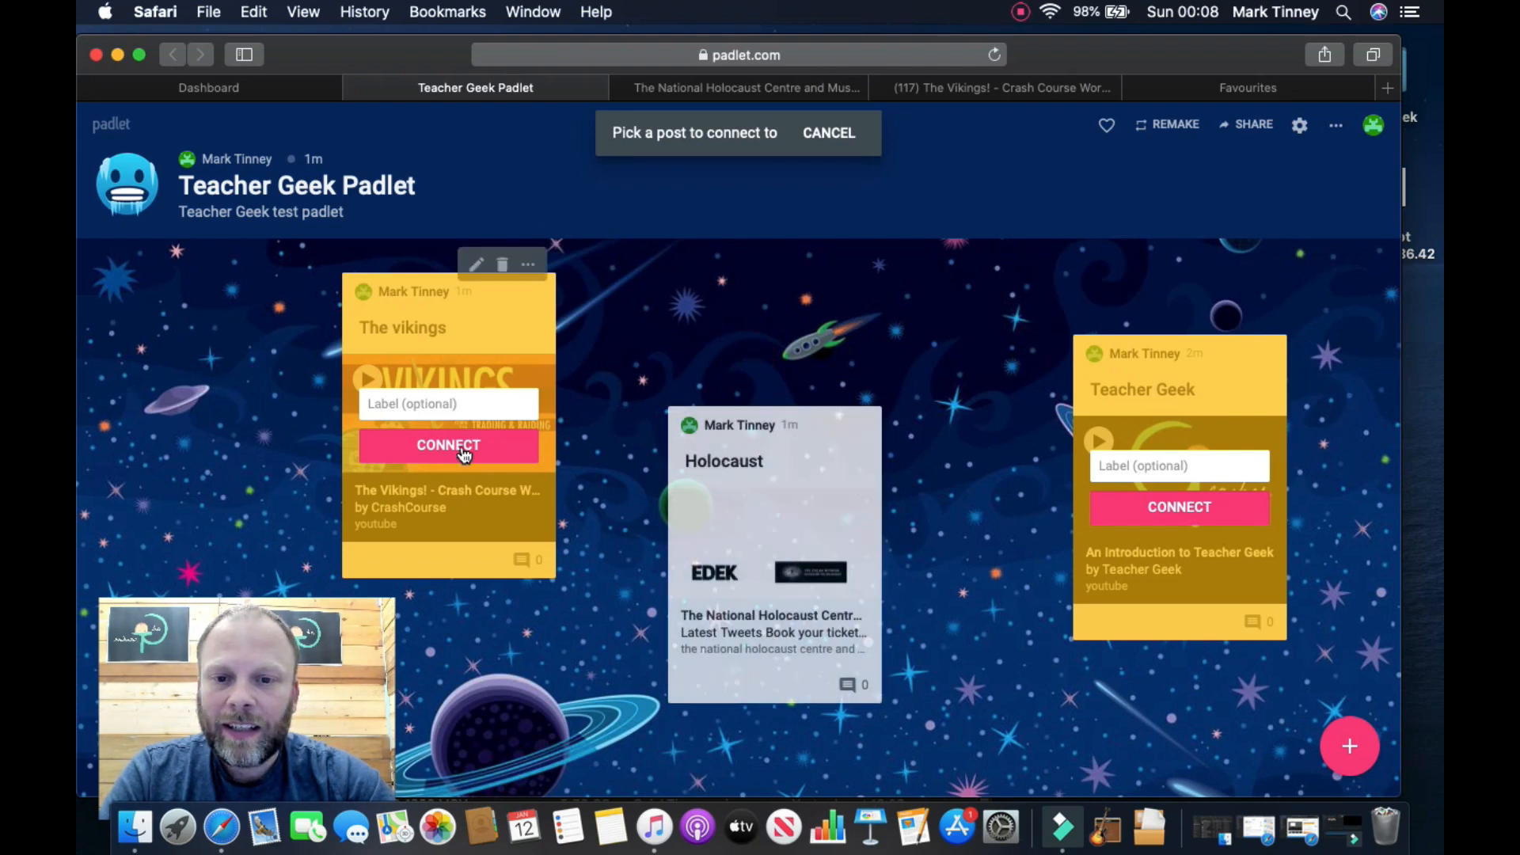
pyautogui.click(455, 409)
pyautogui.write('T')
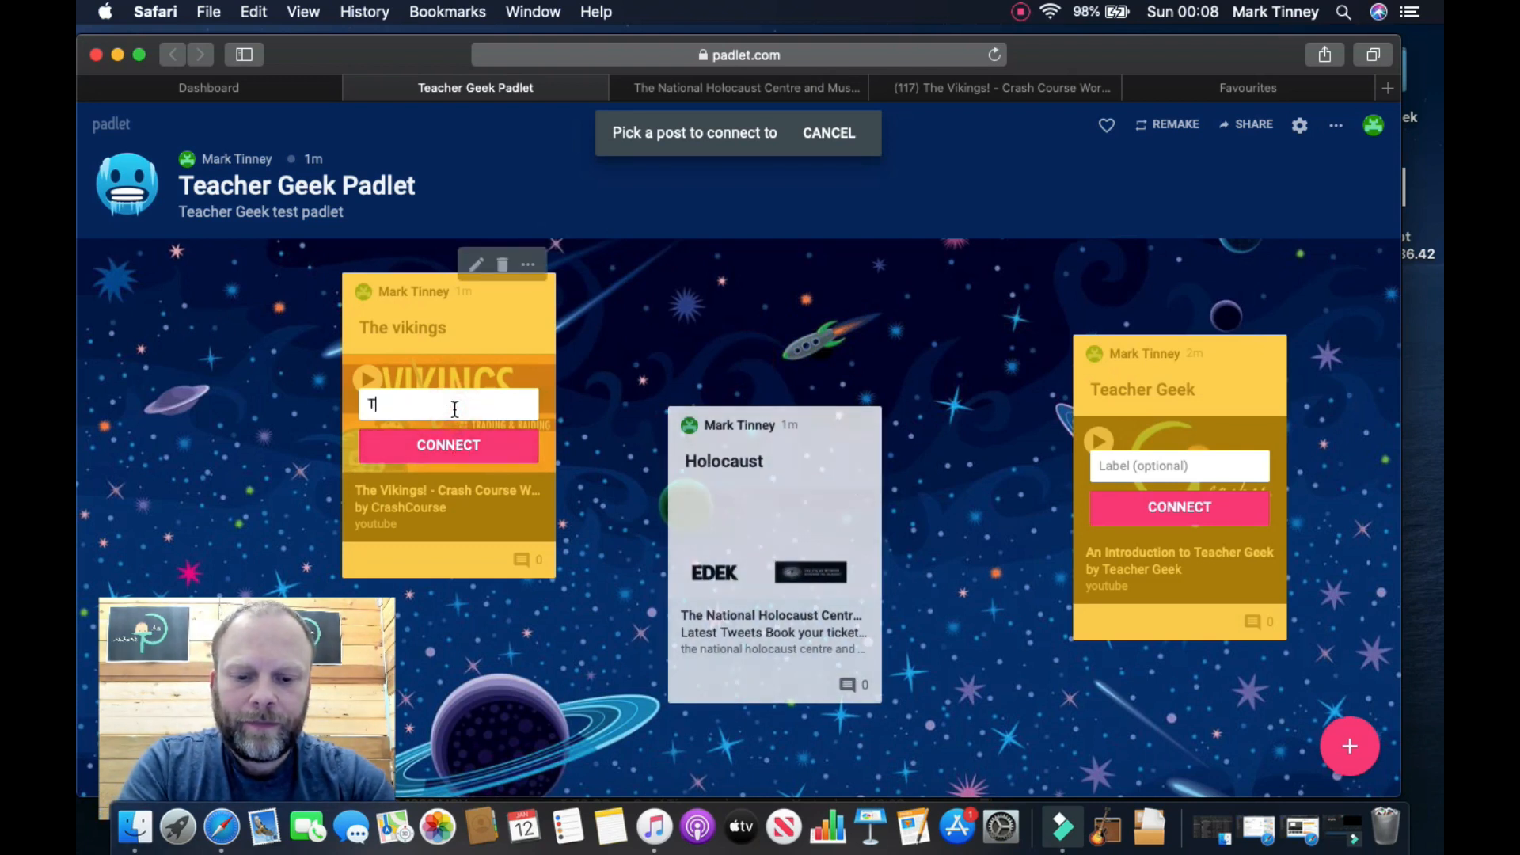
pyautogui.write('his is a go')
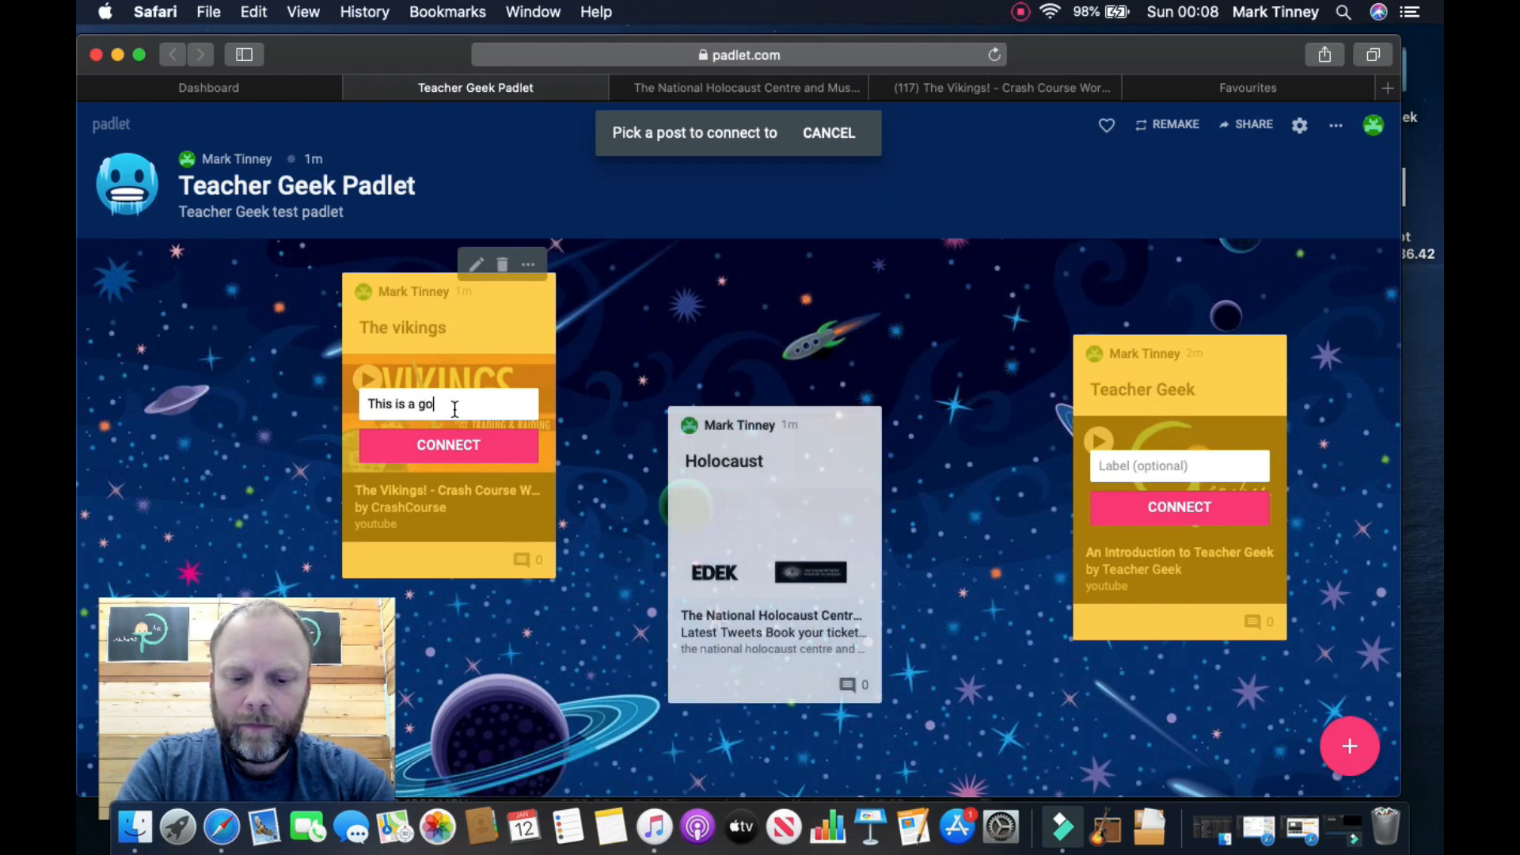
pyautogui.write('od source')
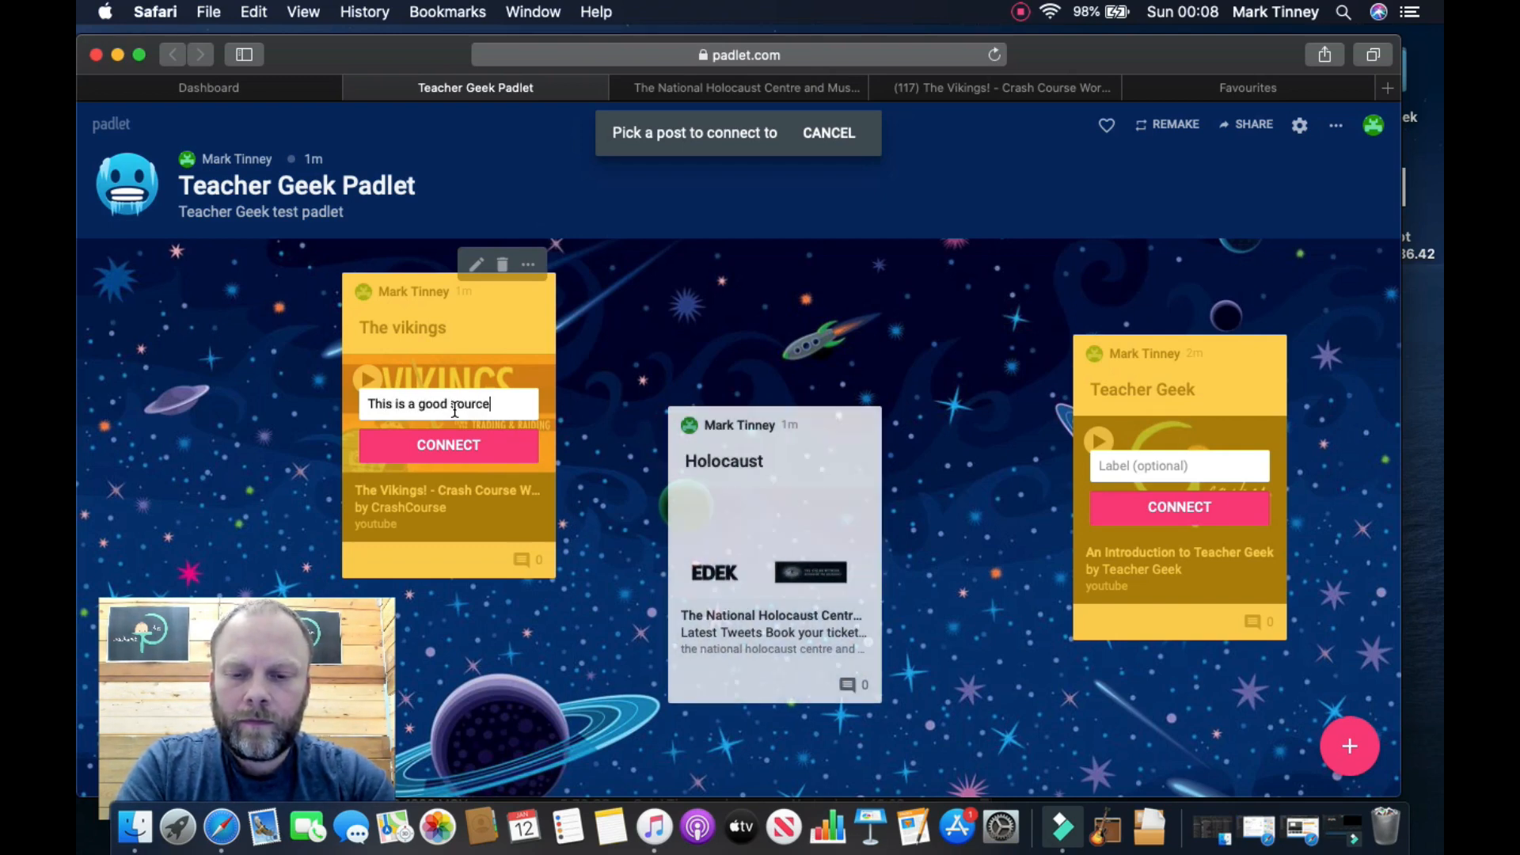
pyautogui.click(447, 444)
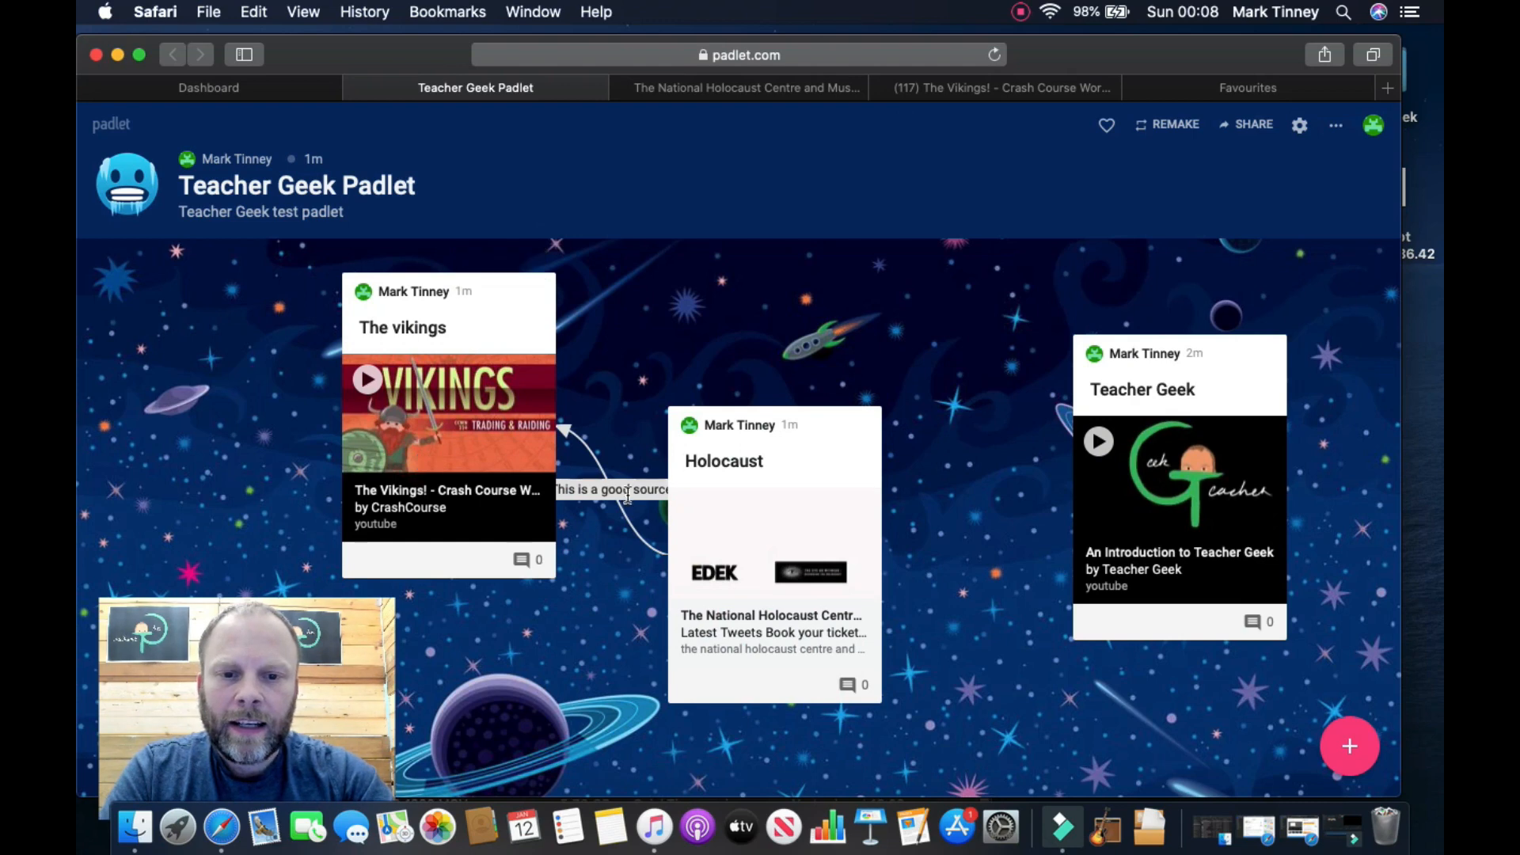
pyautogui.moveTo(809, 431); pyautogui.dragTo(914, 439)
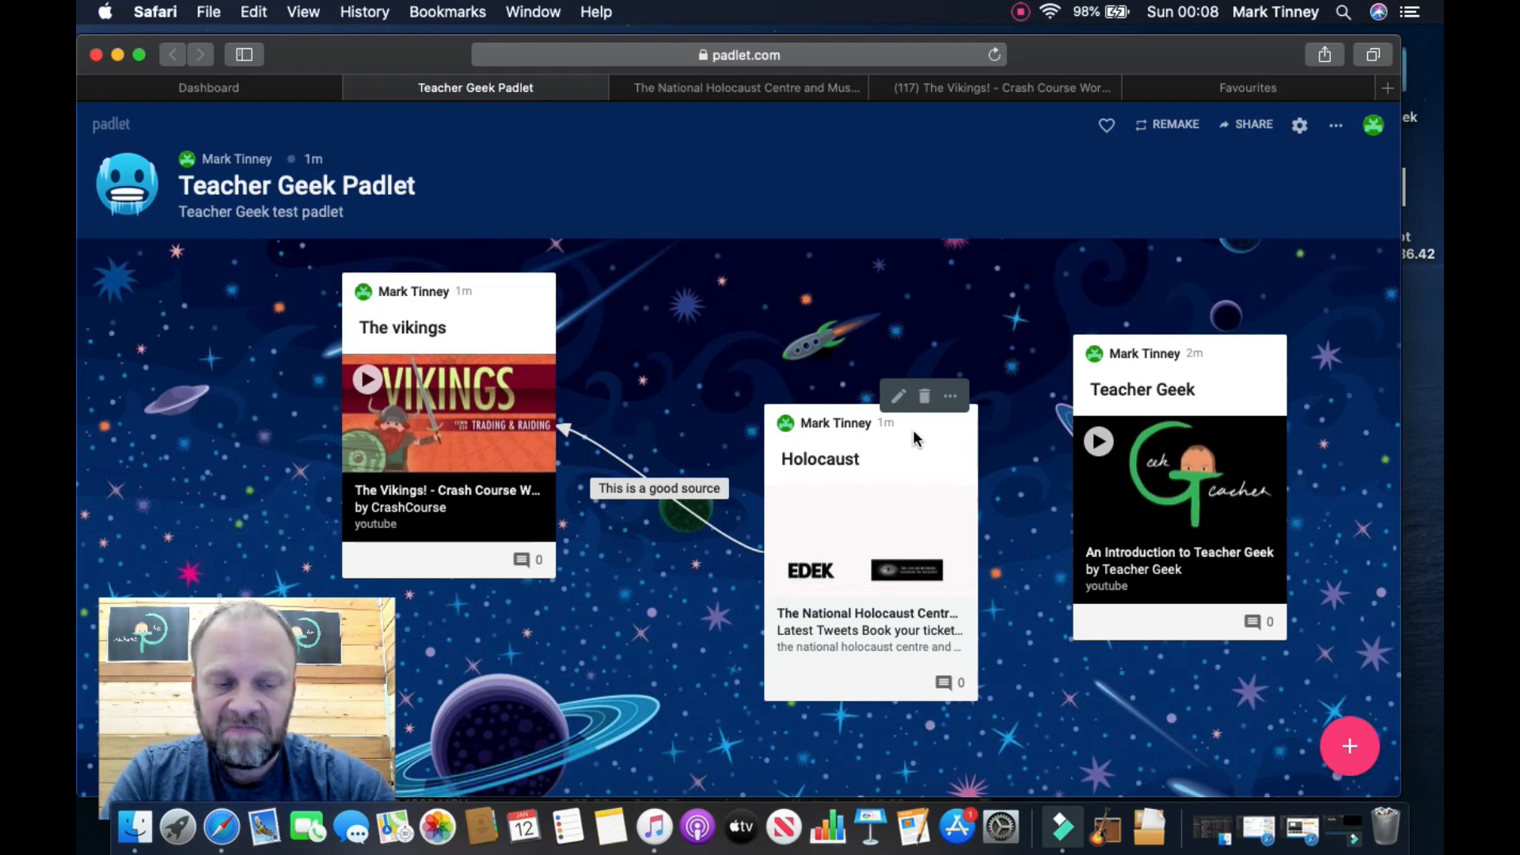
# Step: Switch the padlet from Canvas back to the Shelf format
pyautogui.click(1258, 328)
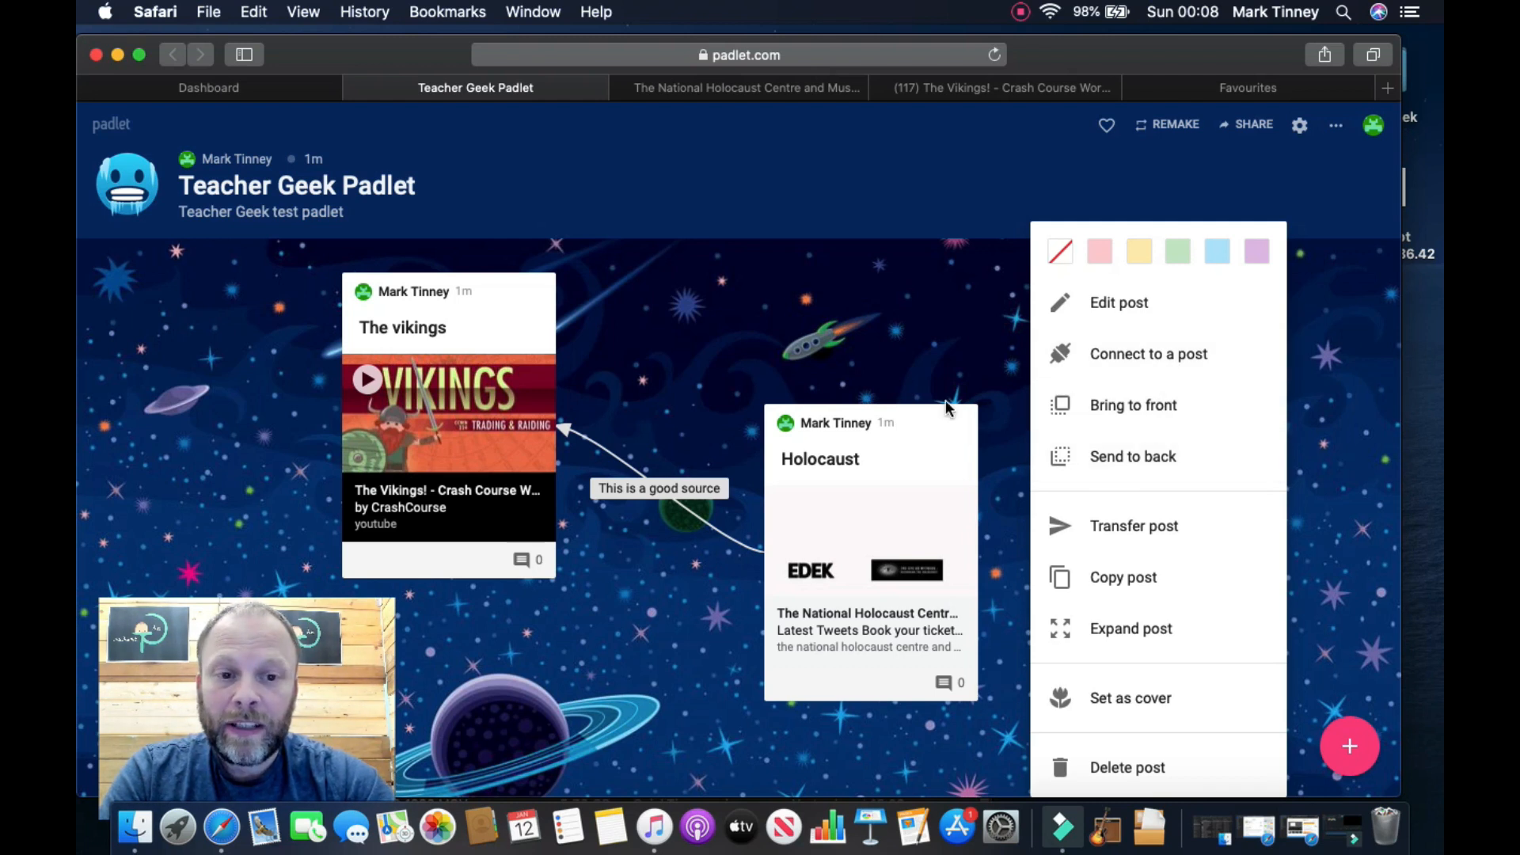
pyautogui.click(935, 360)
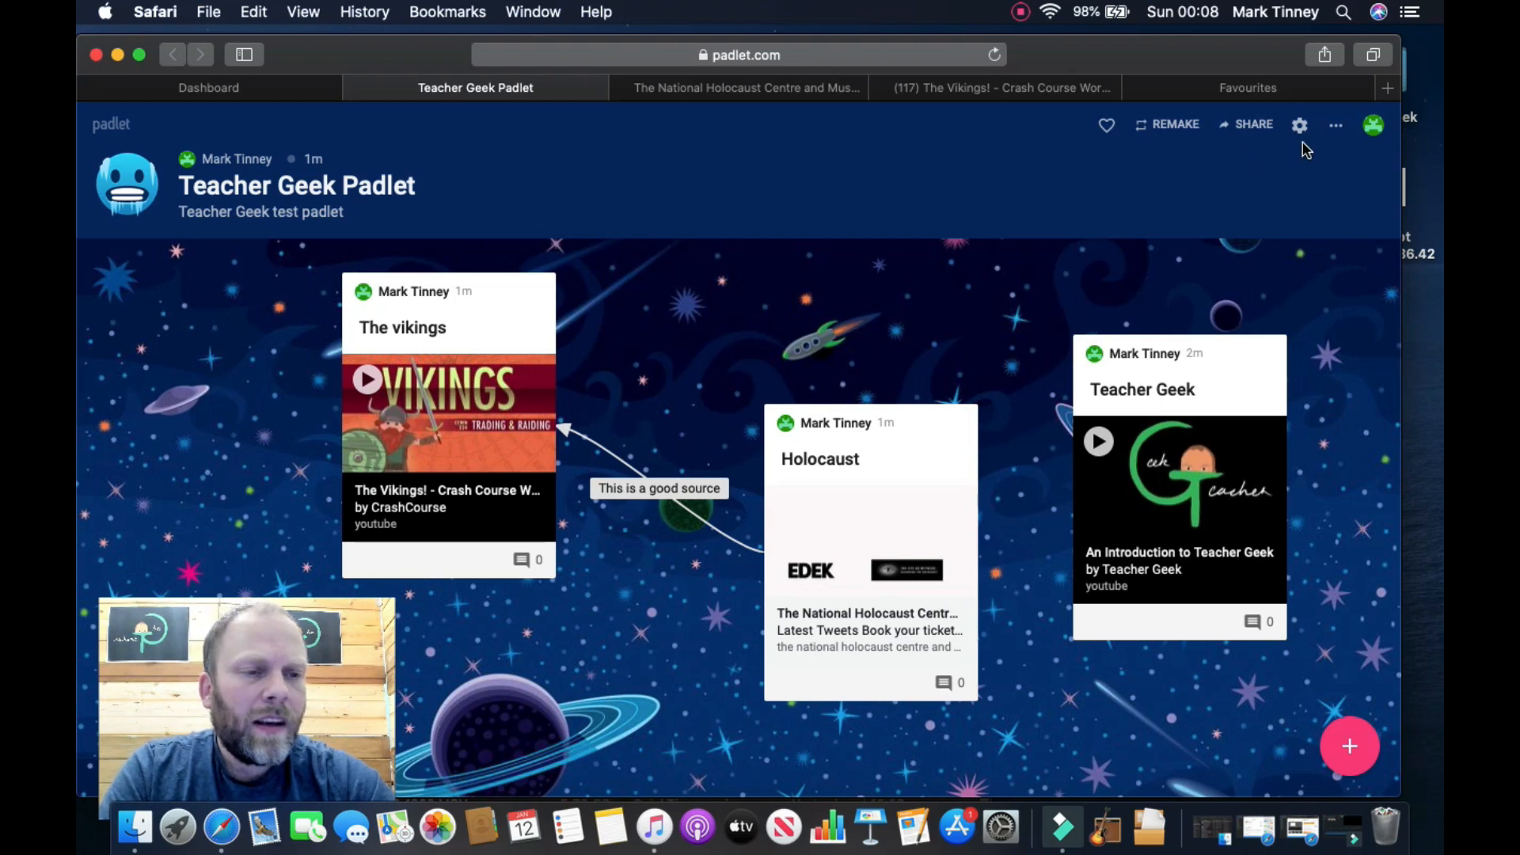
pyautogui.click(1335, 127)
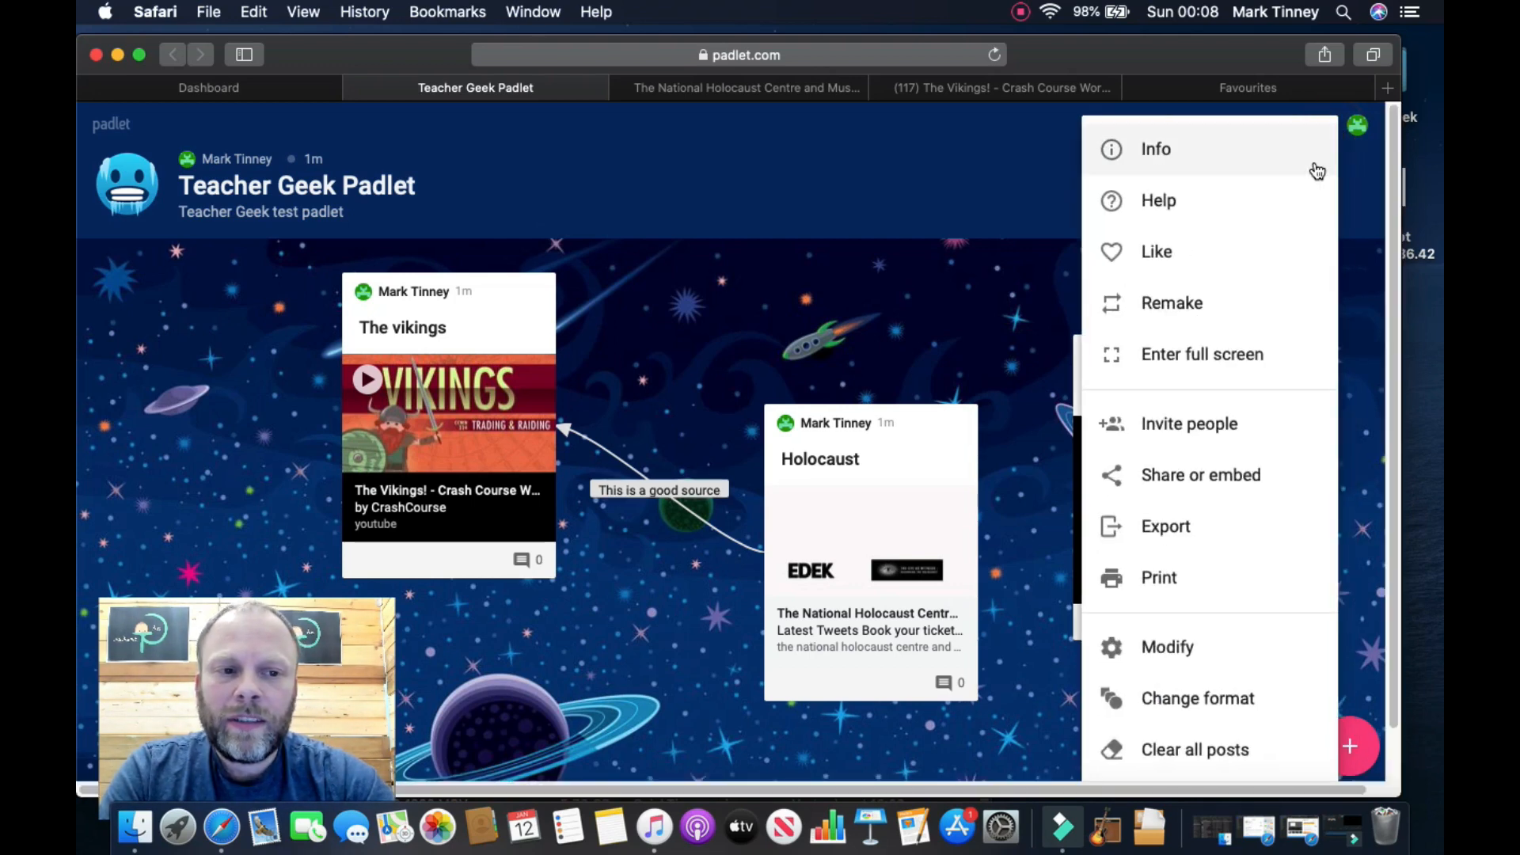
pyautogui.click(1219, 715)
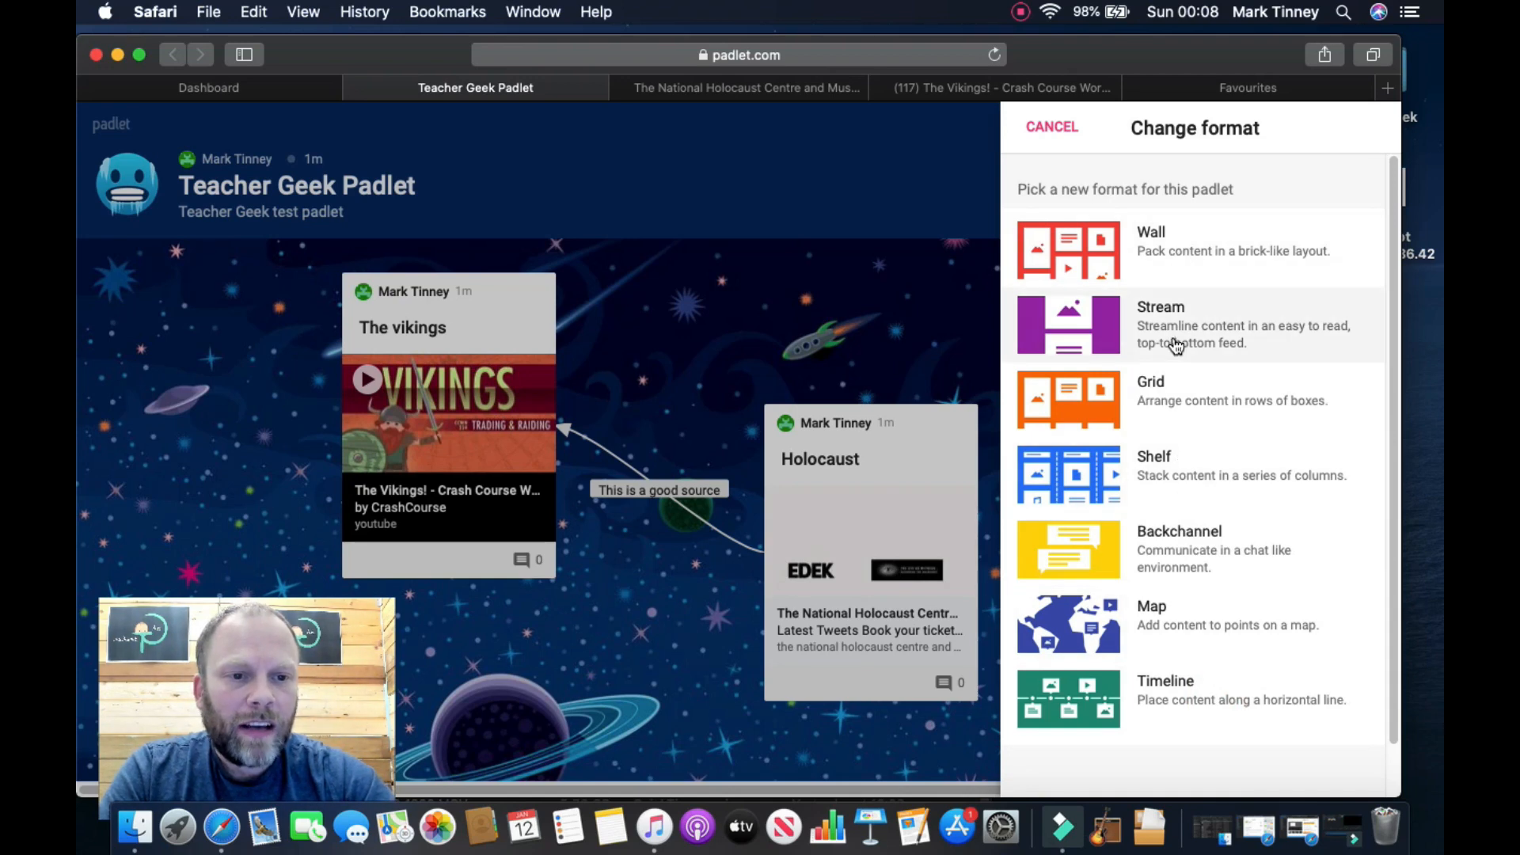
pyautogui.click(1171, 476)
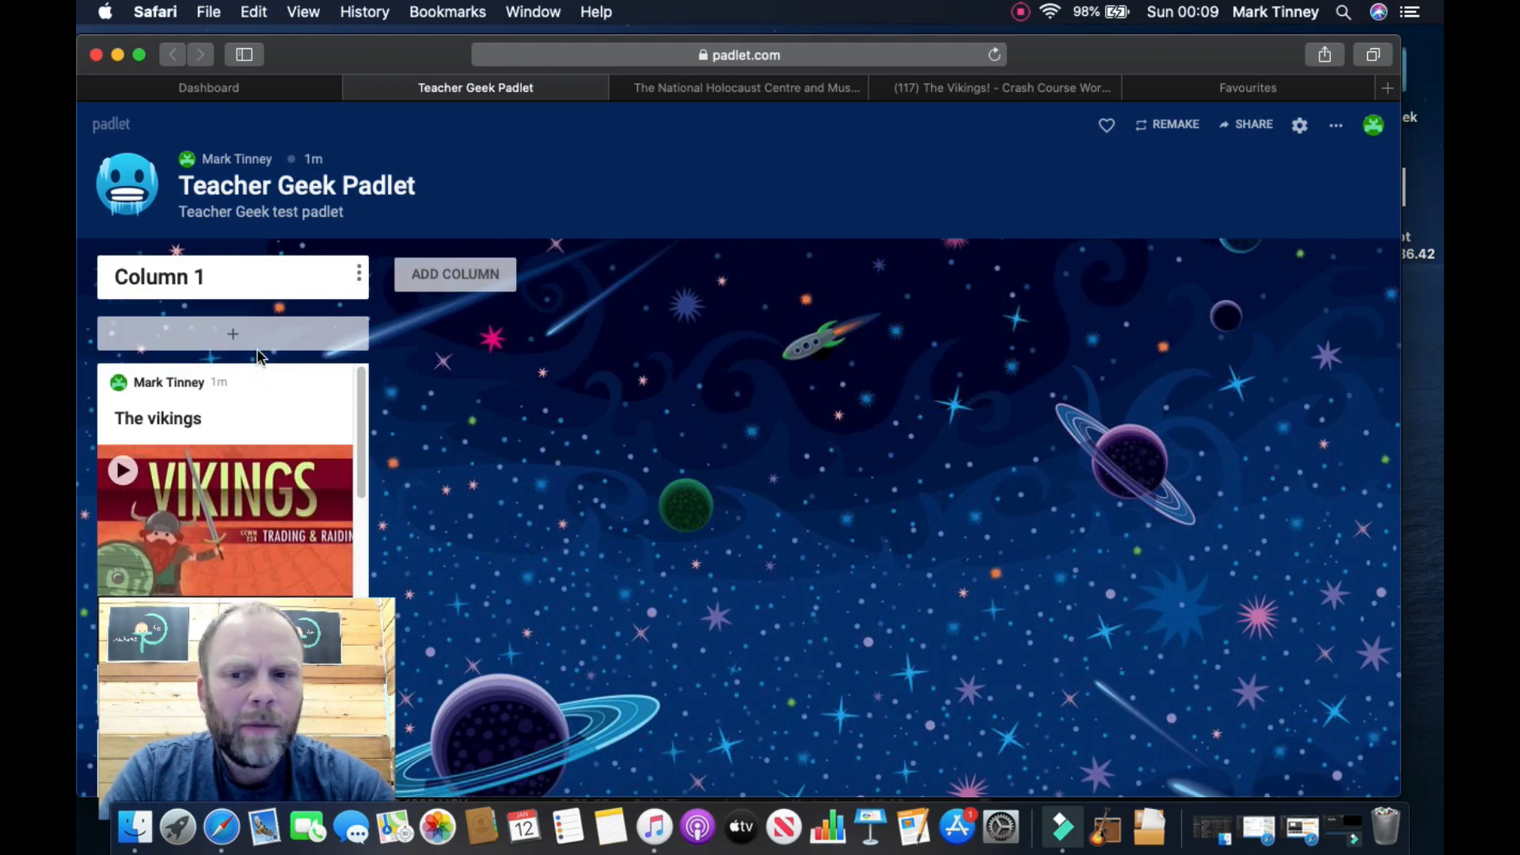
# Step: Rename the Column 1 title to 'Group1'
pyautogui.click(234, 278)
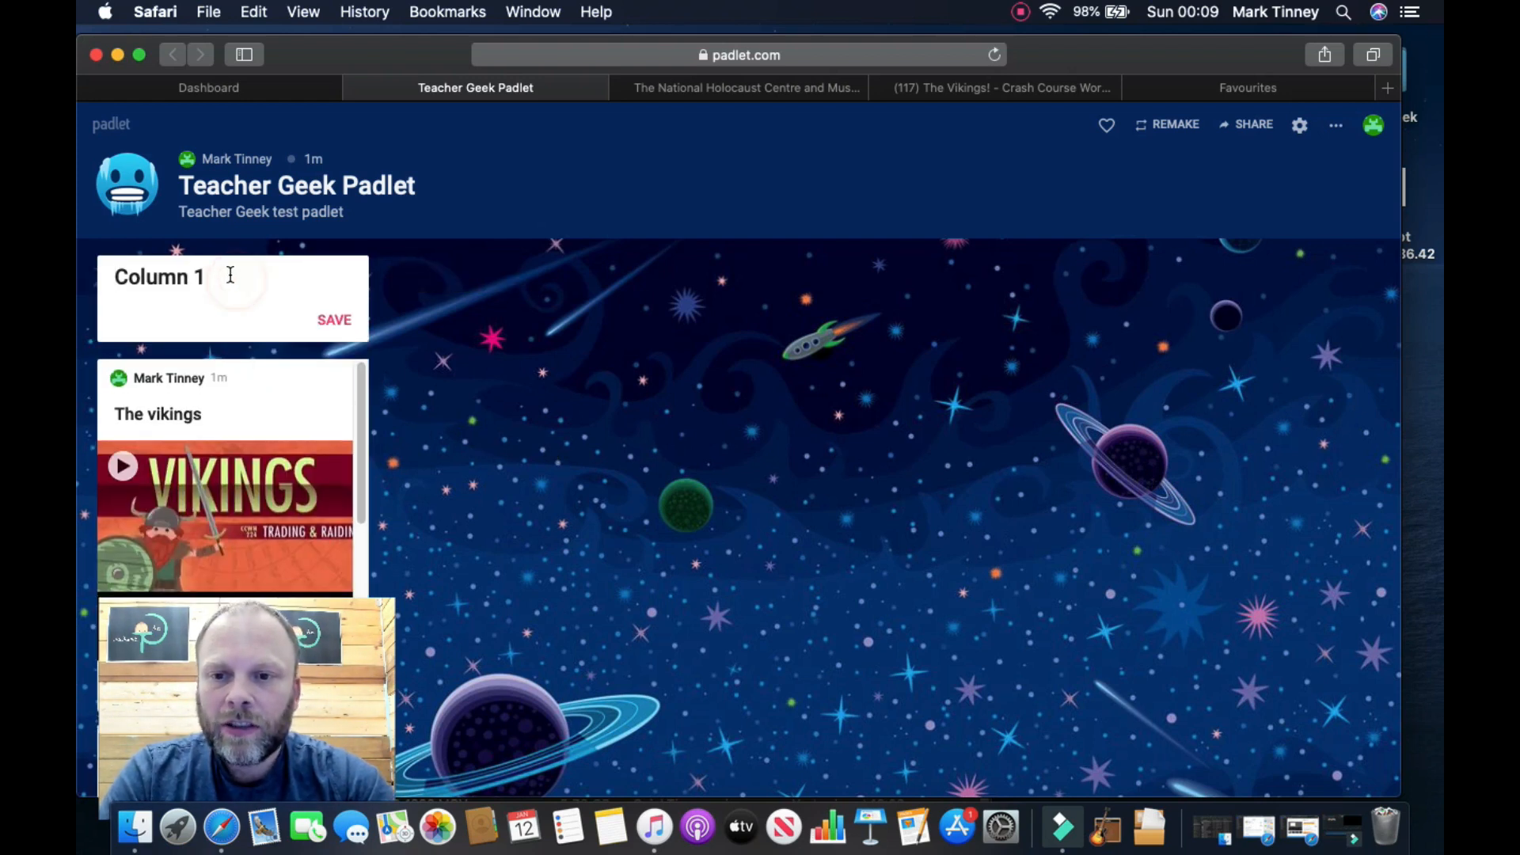
pyautogui.moveTo(207, 276); pyautogui.dragTo(96, 286)
pyautogui.write('G')
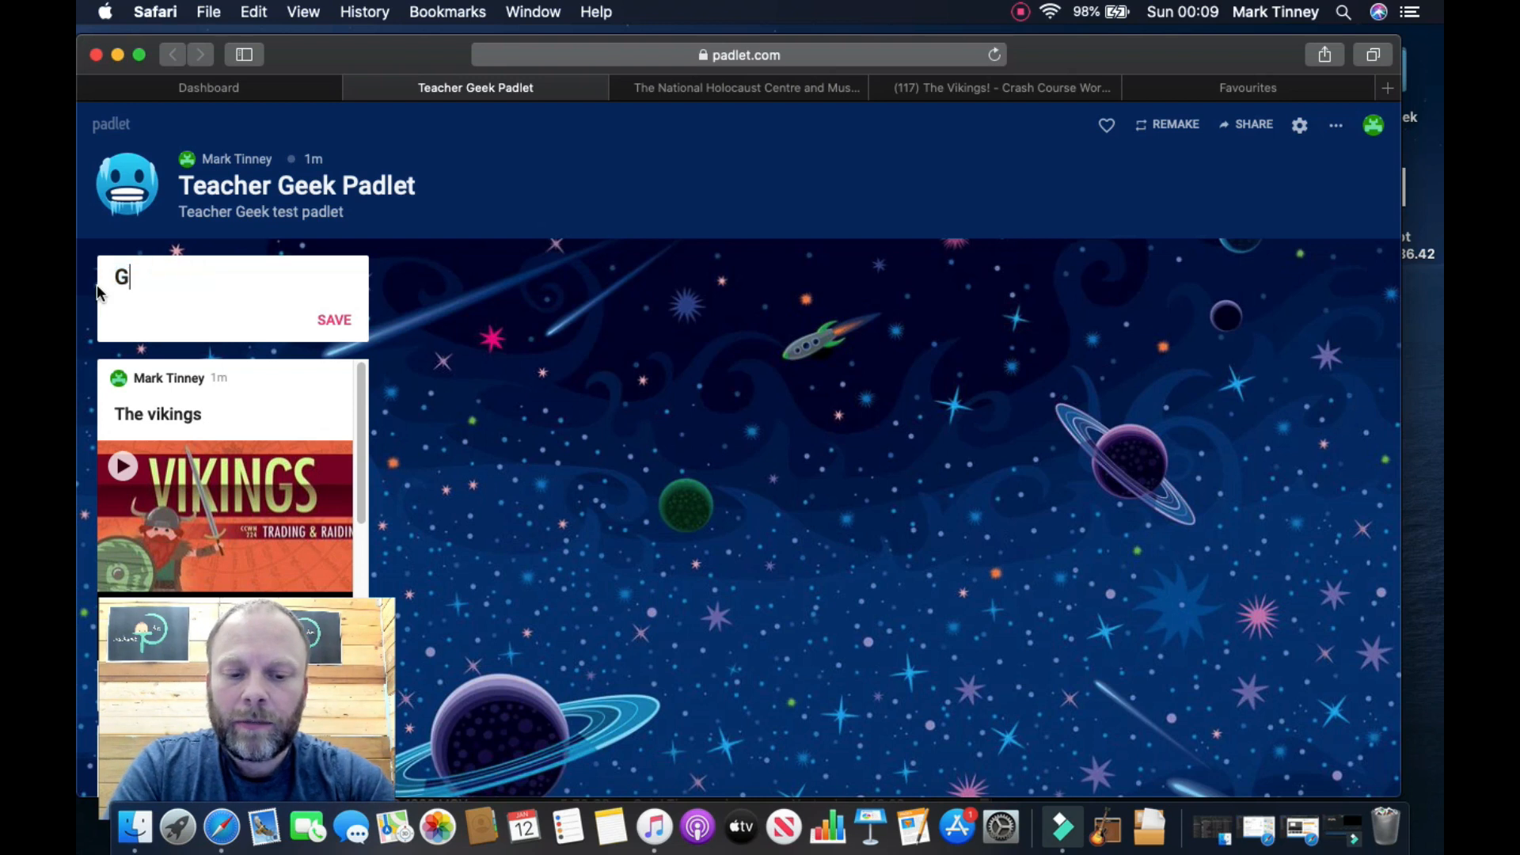
pyautogui.write('roup1')
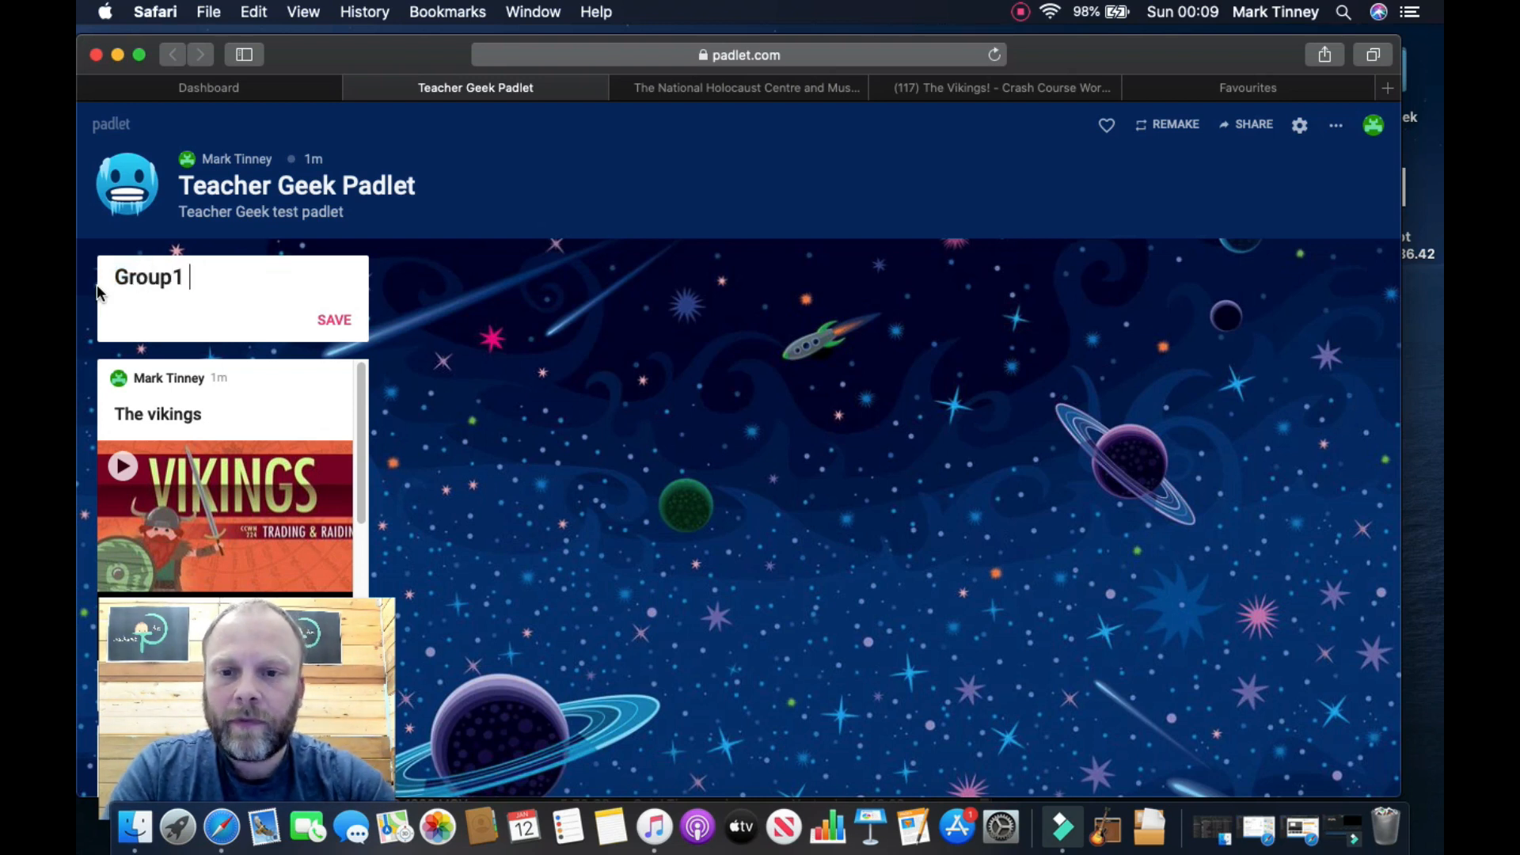
pyautogui.click(342, 320)
# Step: Add a second column named 'Group 2'
pyautogui.click(437, 290)
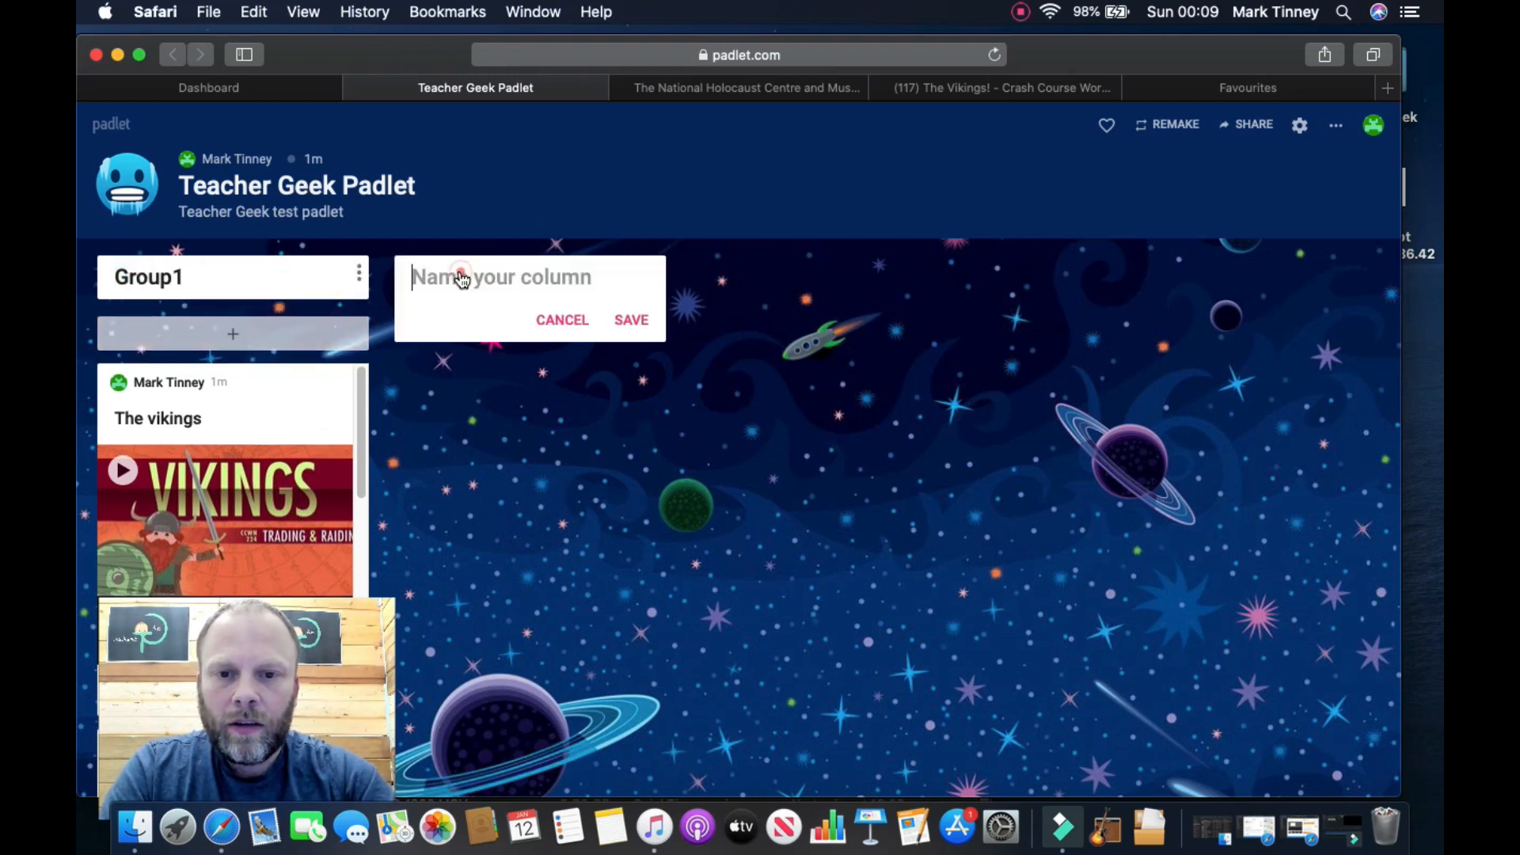
pyautogui.write('Group 2')
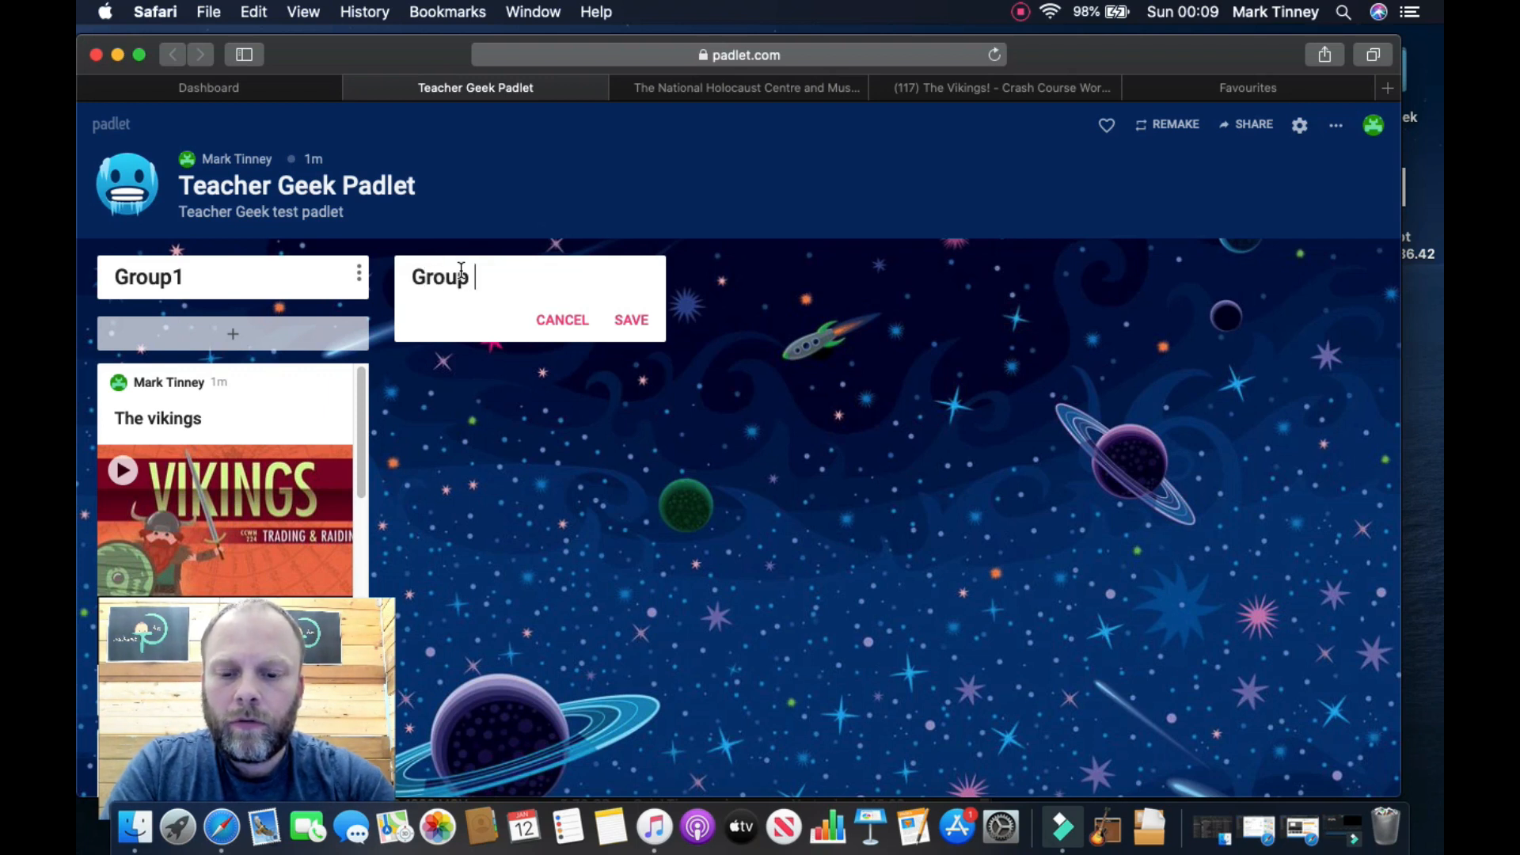
pyautogui.click(636, 323)
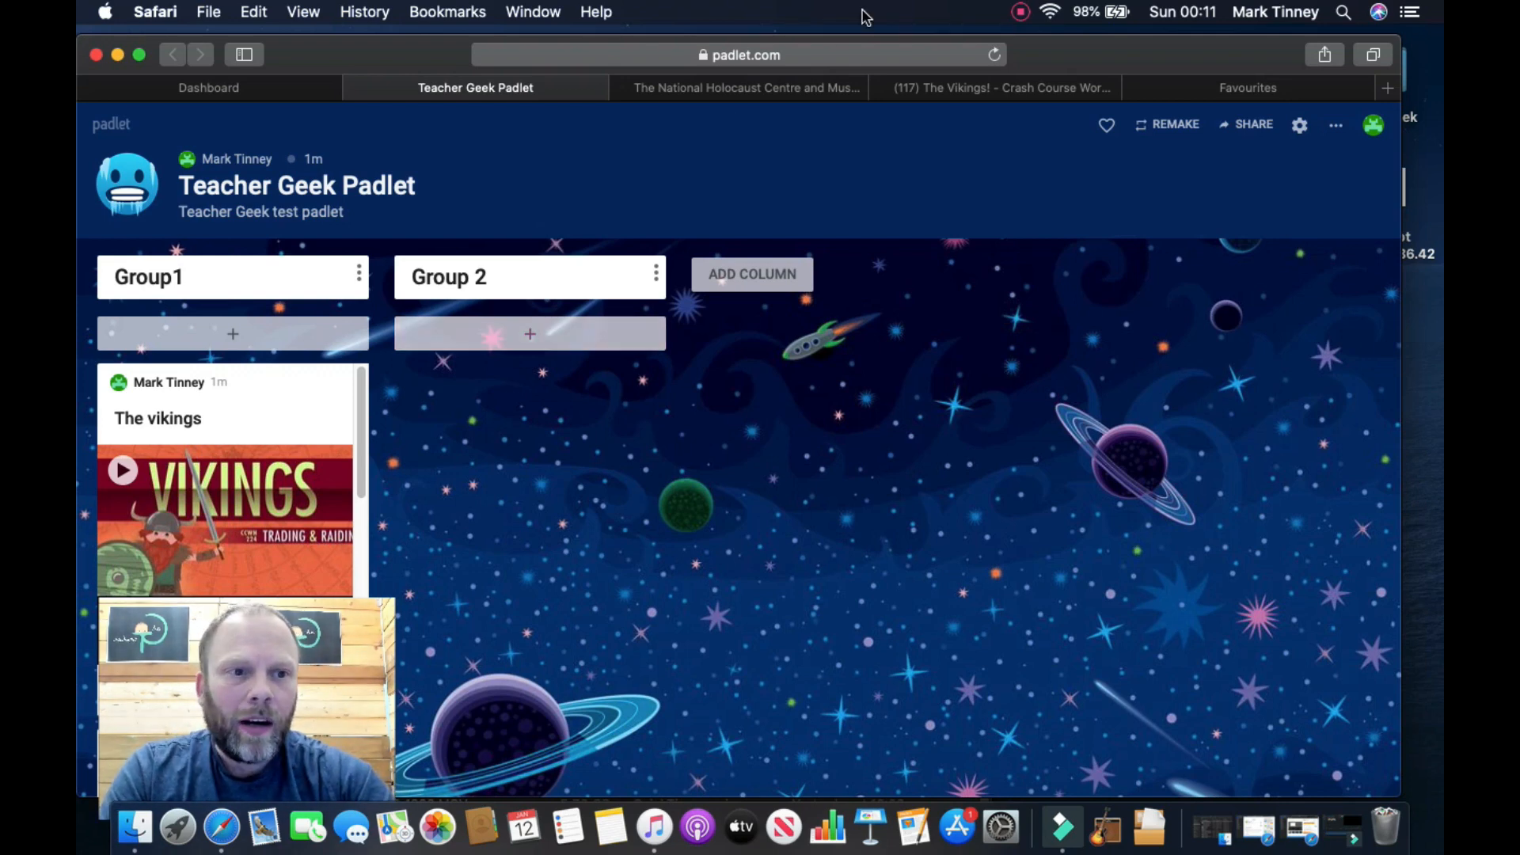
pyautogui.click(1335, 127)
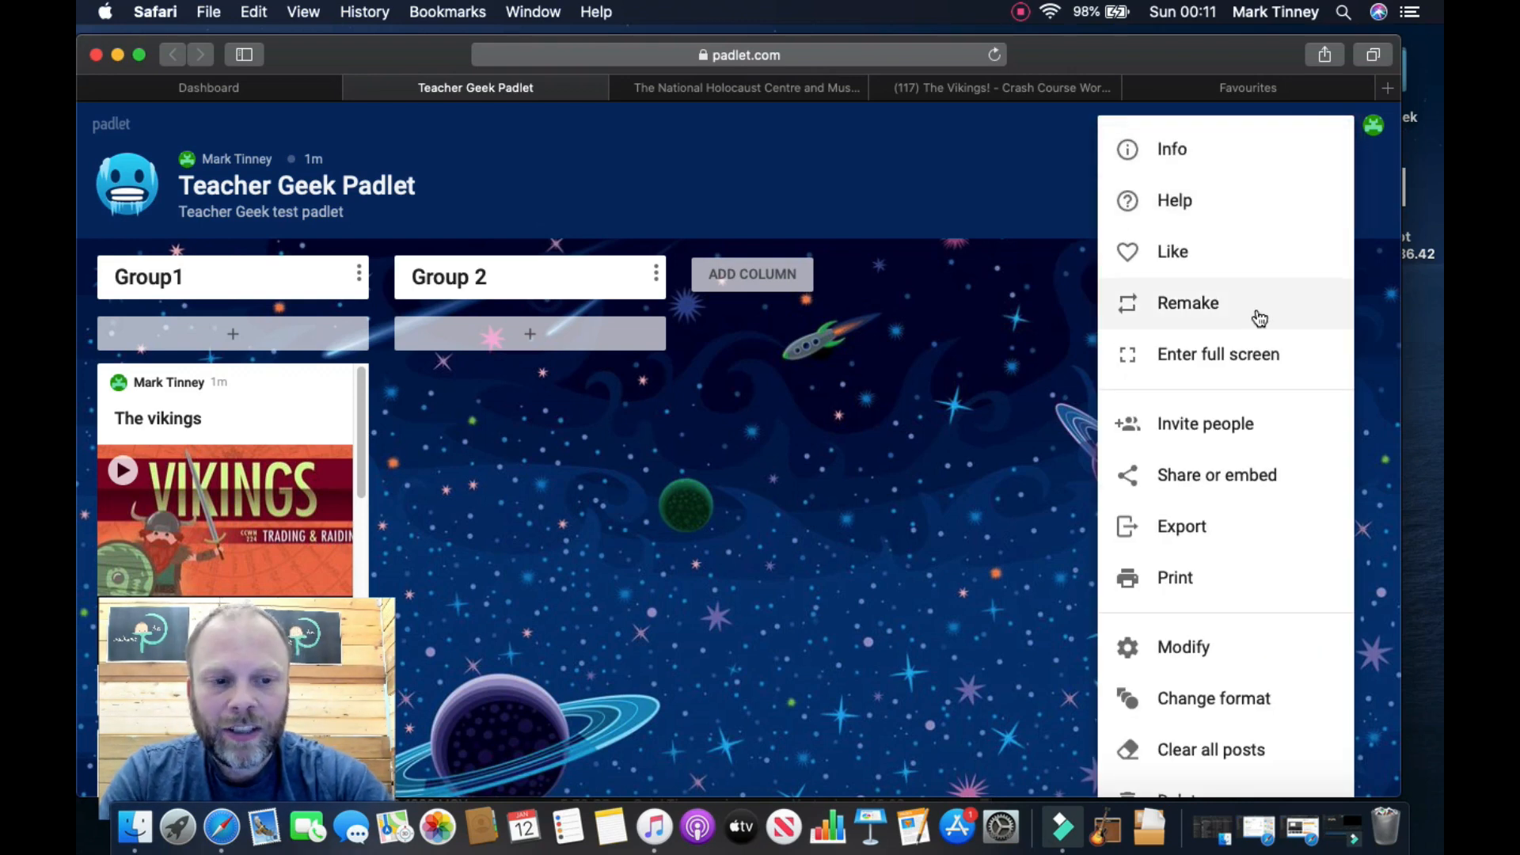
pyautogui.click(1204, 687)
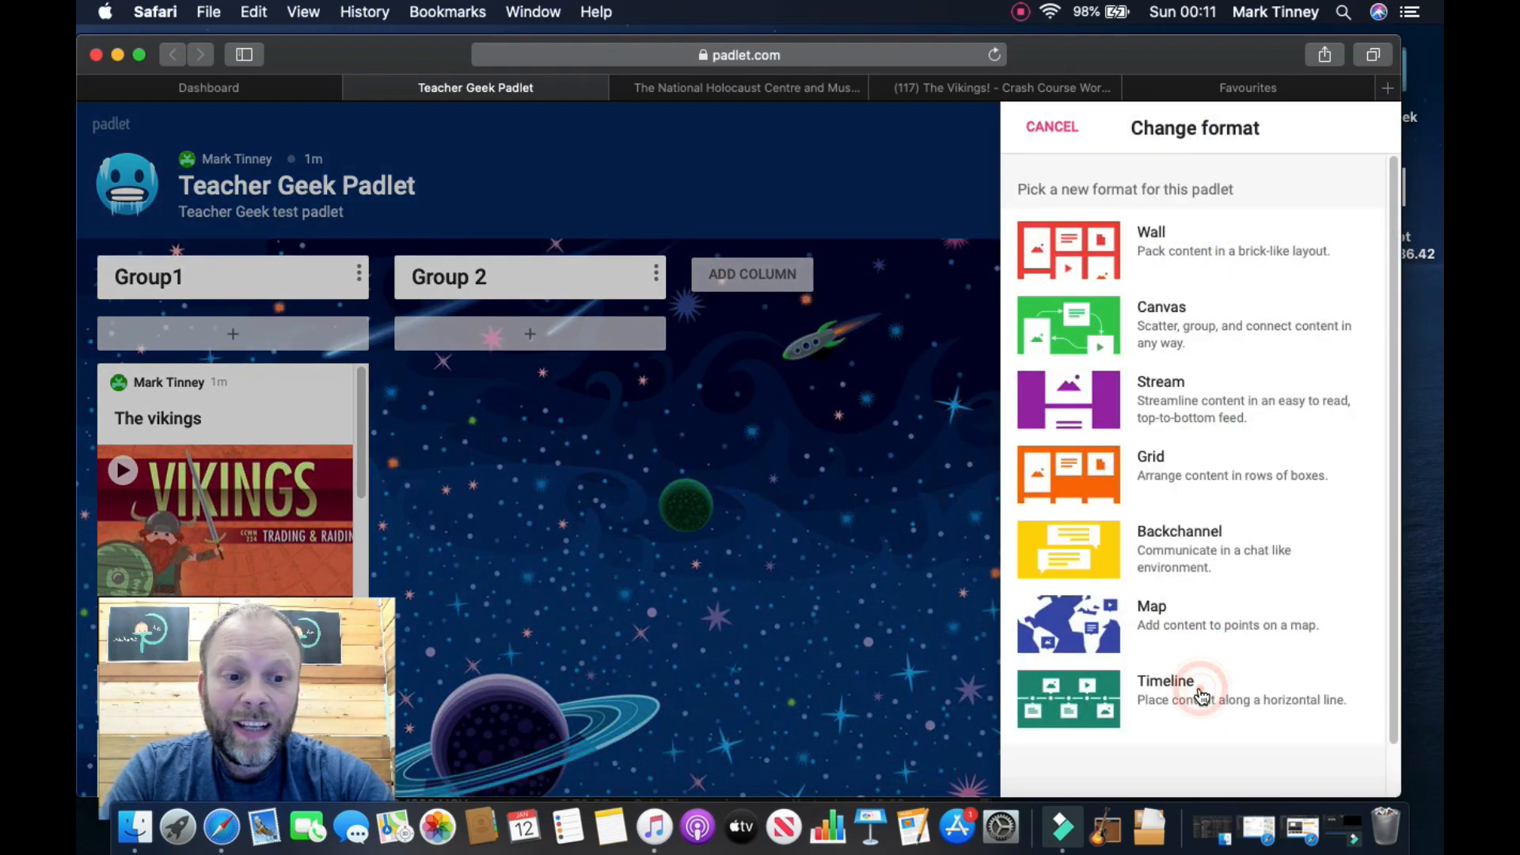
pyautogui.click(1179, 312)
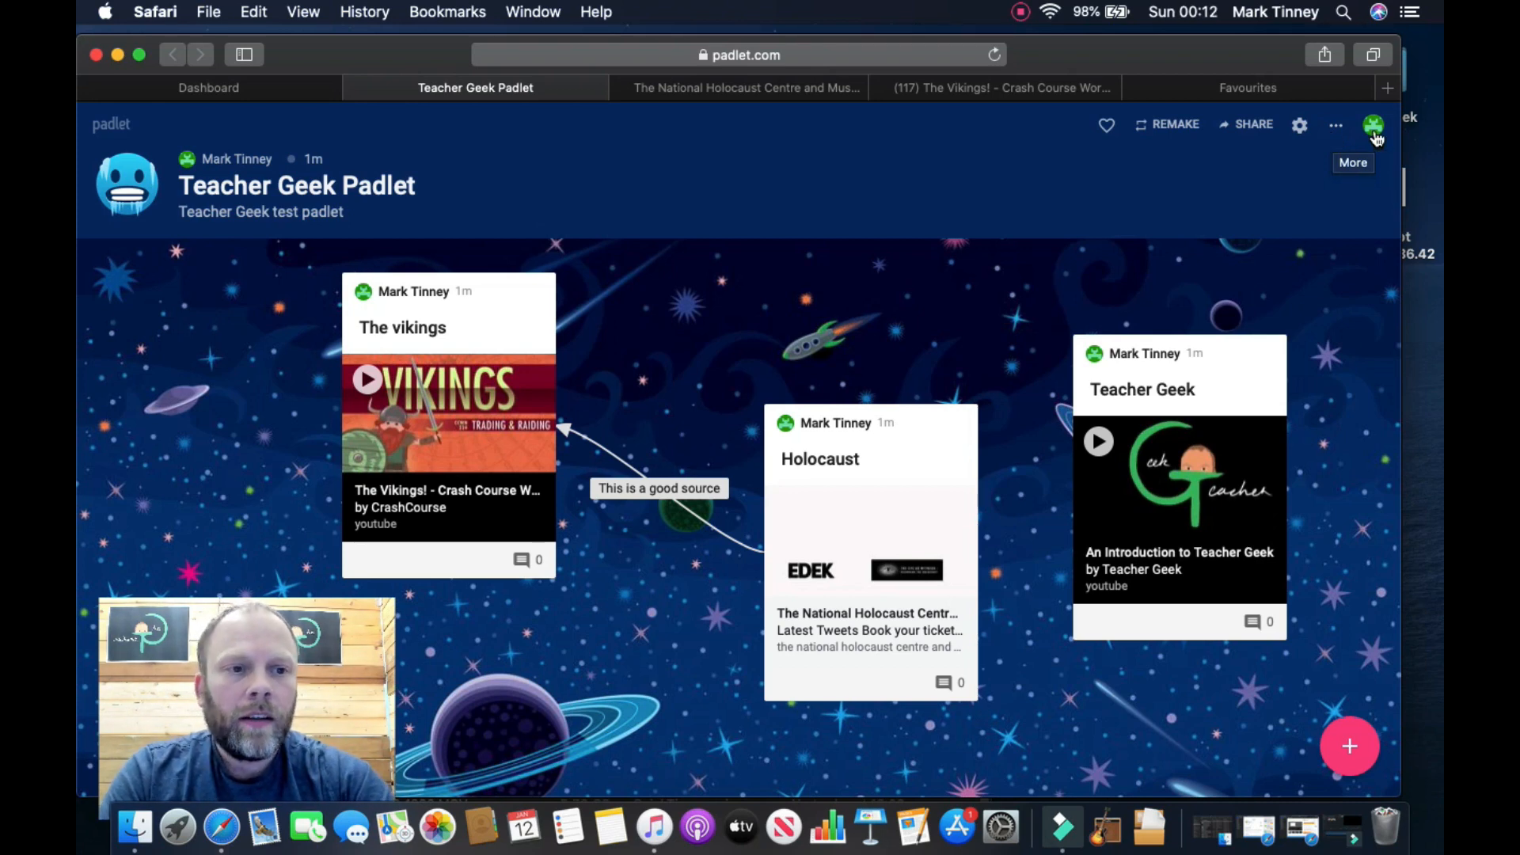
# Step: Switch the board from Canvas to Wall so The vikings, Holocaust and Teacher Geek posts align
pyautogui.click(1343, 131)
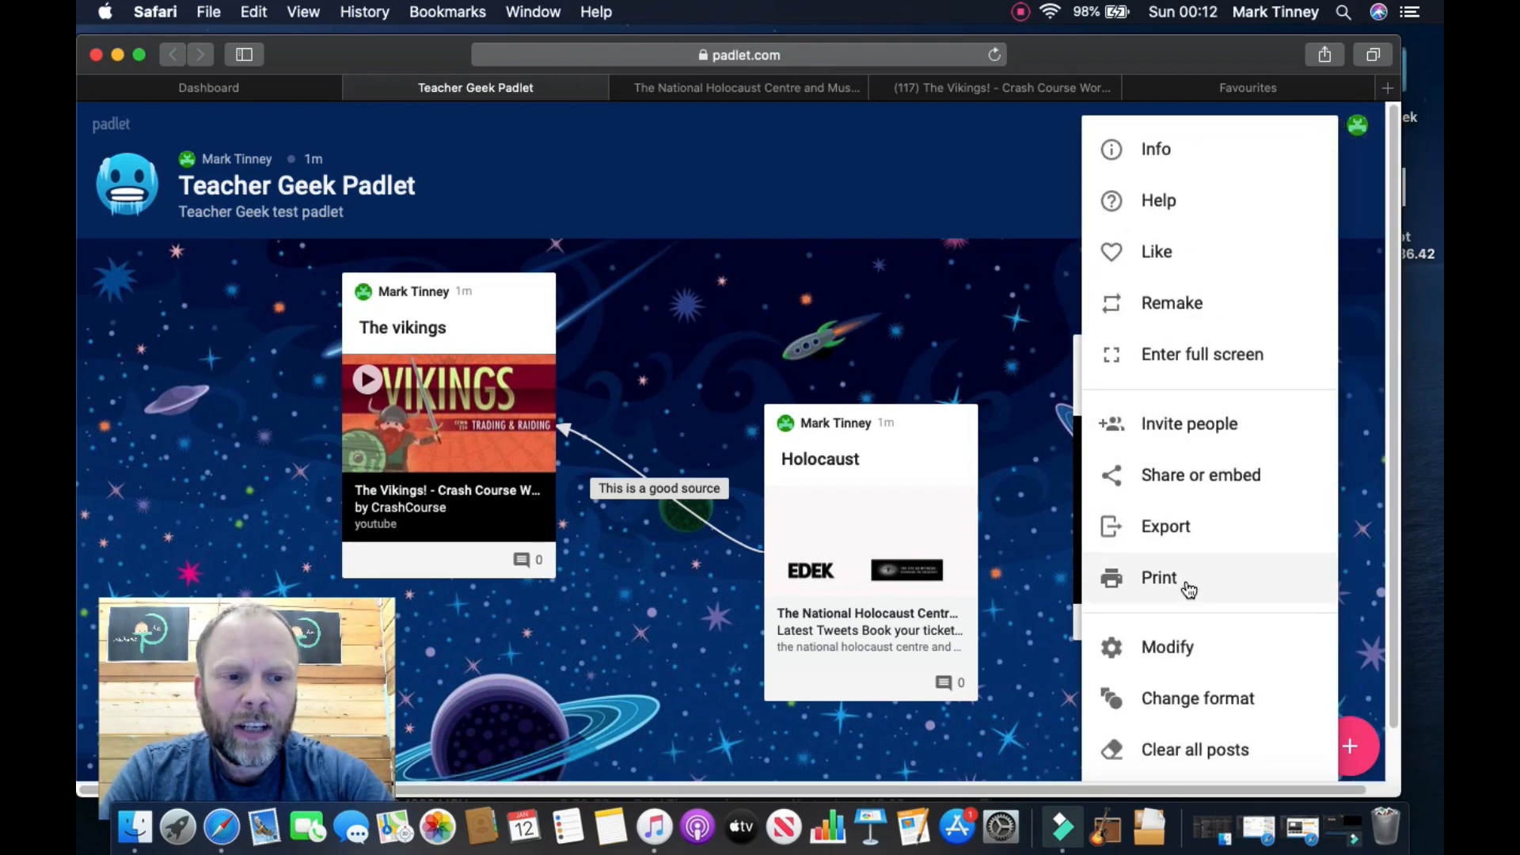
pyautogui.click(1193, 654)
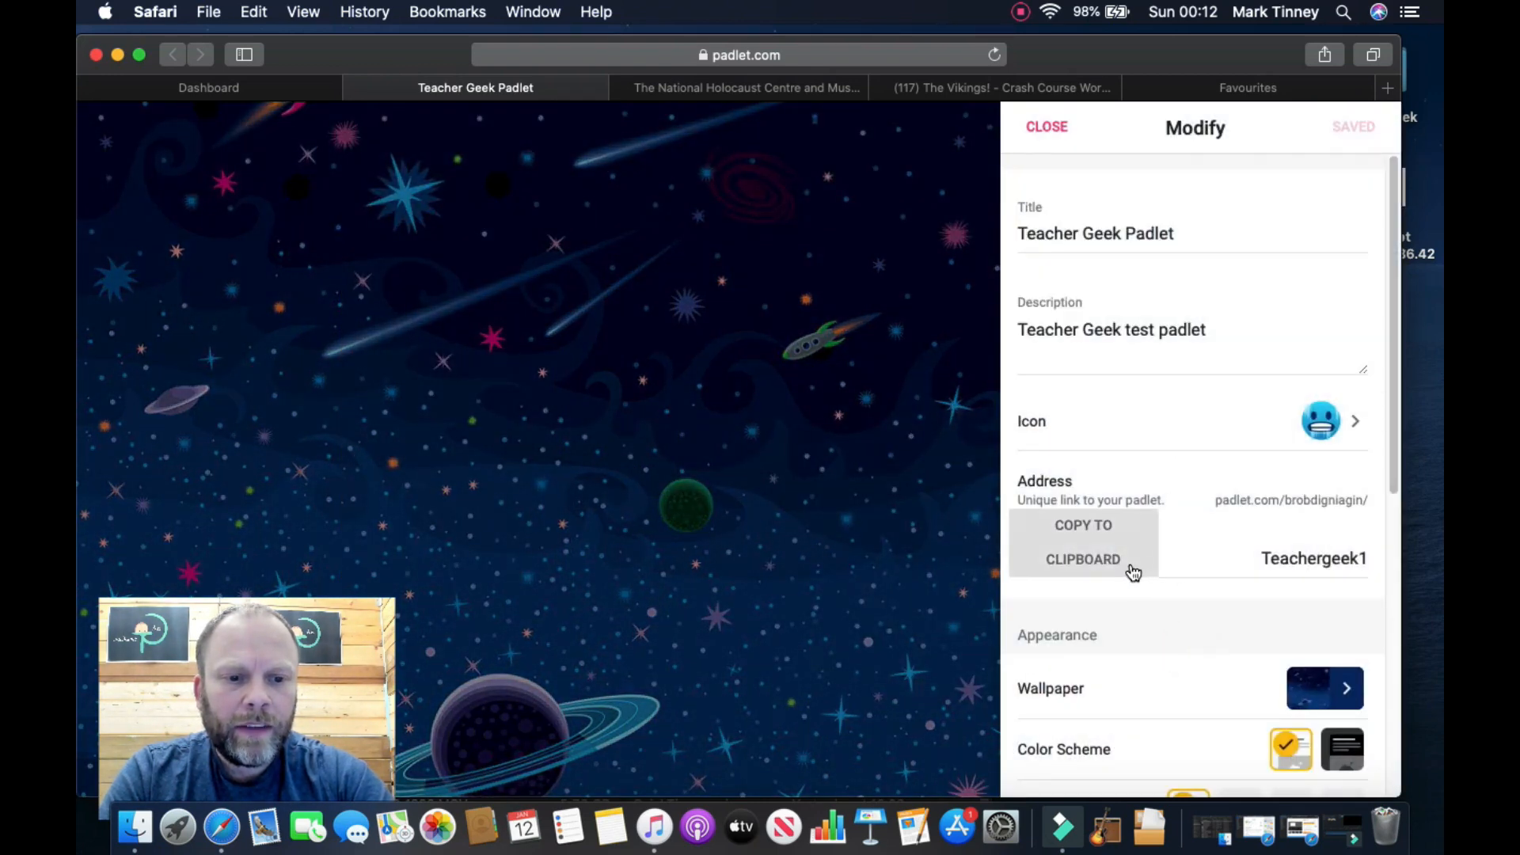
pyautogui.click(1054, 140)
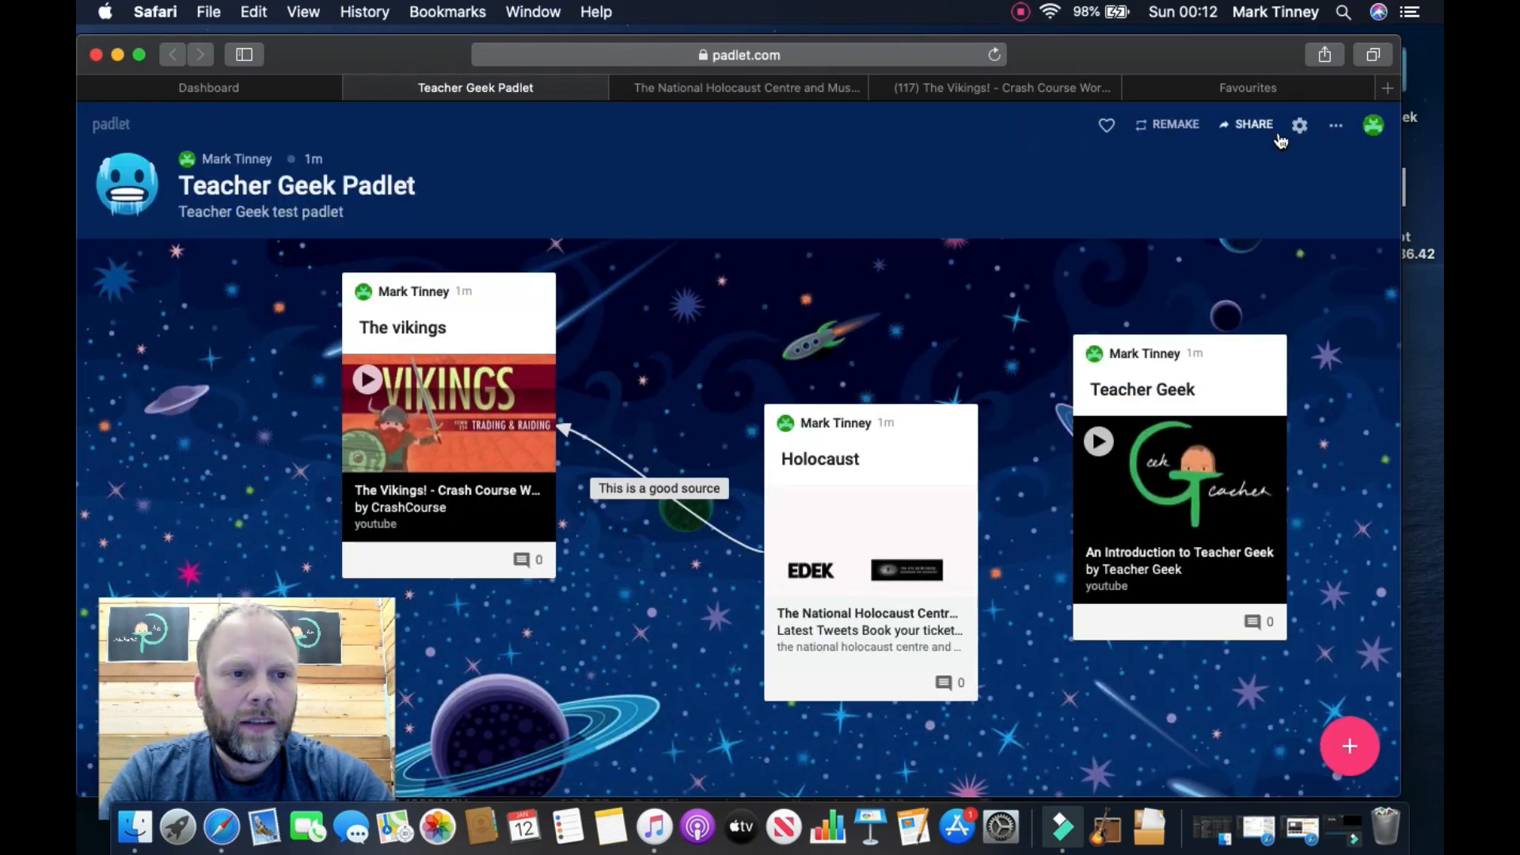
pyautogui.click(1329, 128)
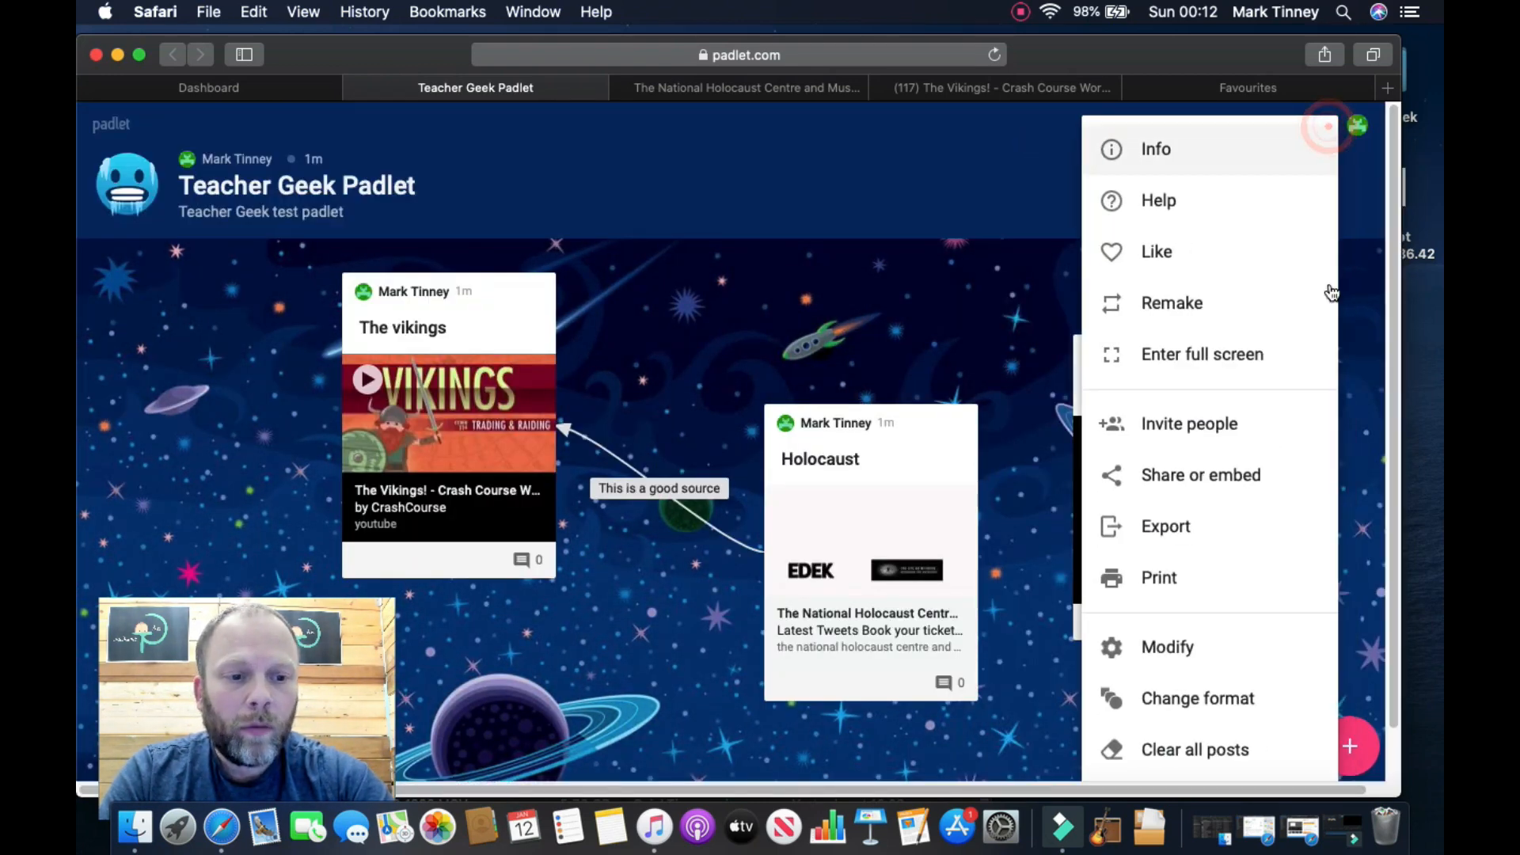
pyautogui.click(1226, 700)
pyautogui.click(1204, 251)
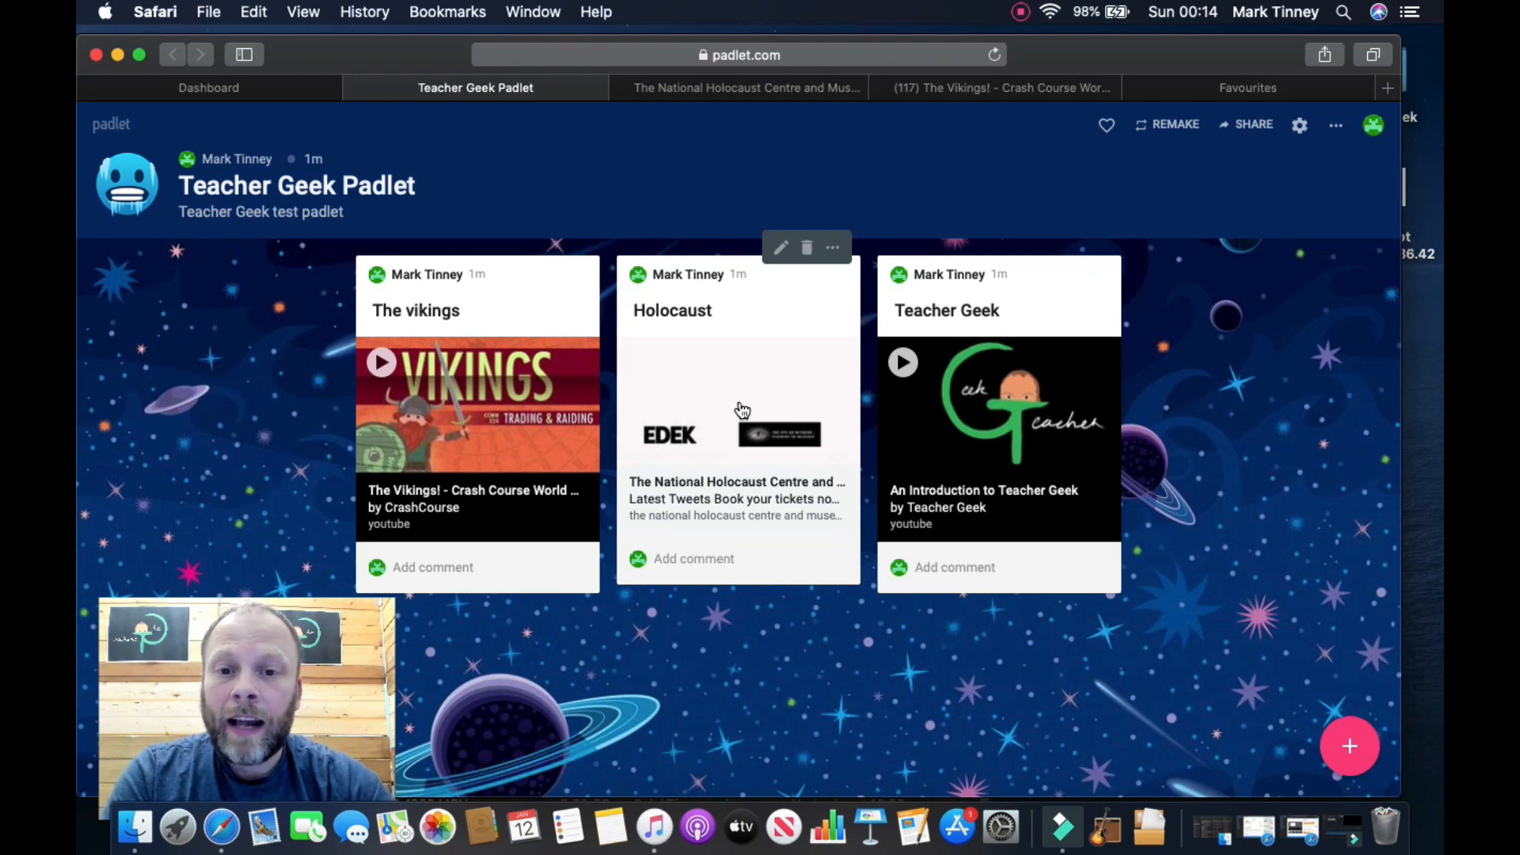
# Step: Add the body text 'Start here' under the Holocaust post's title
pyautogui.click(425, 306)
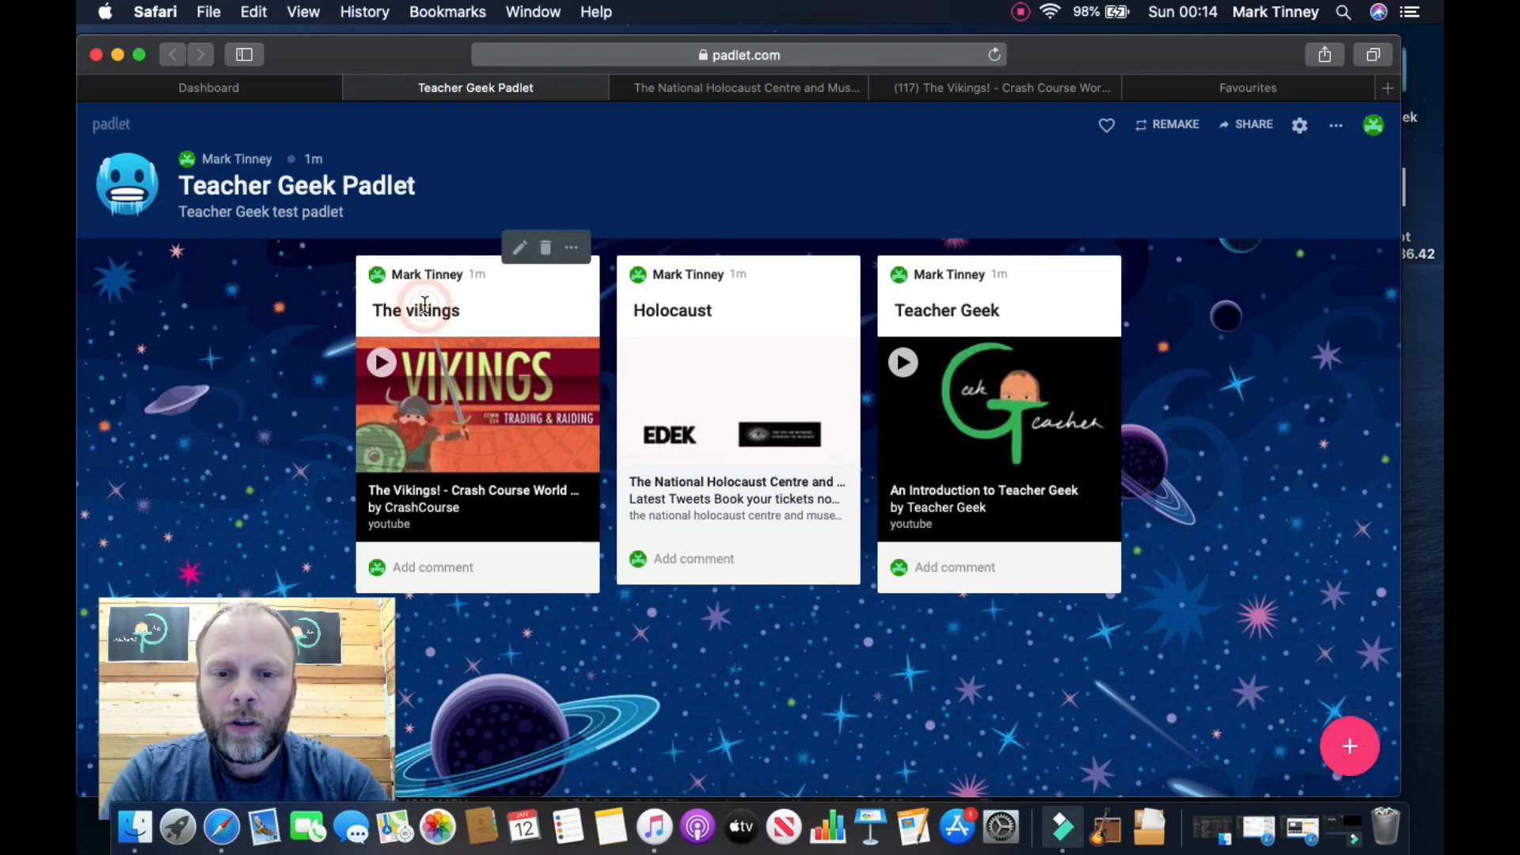
pyautogui.click(671, 311)
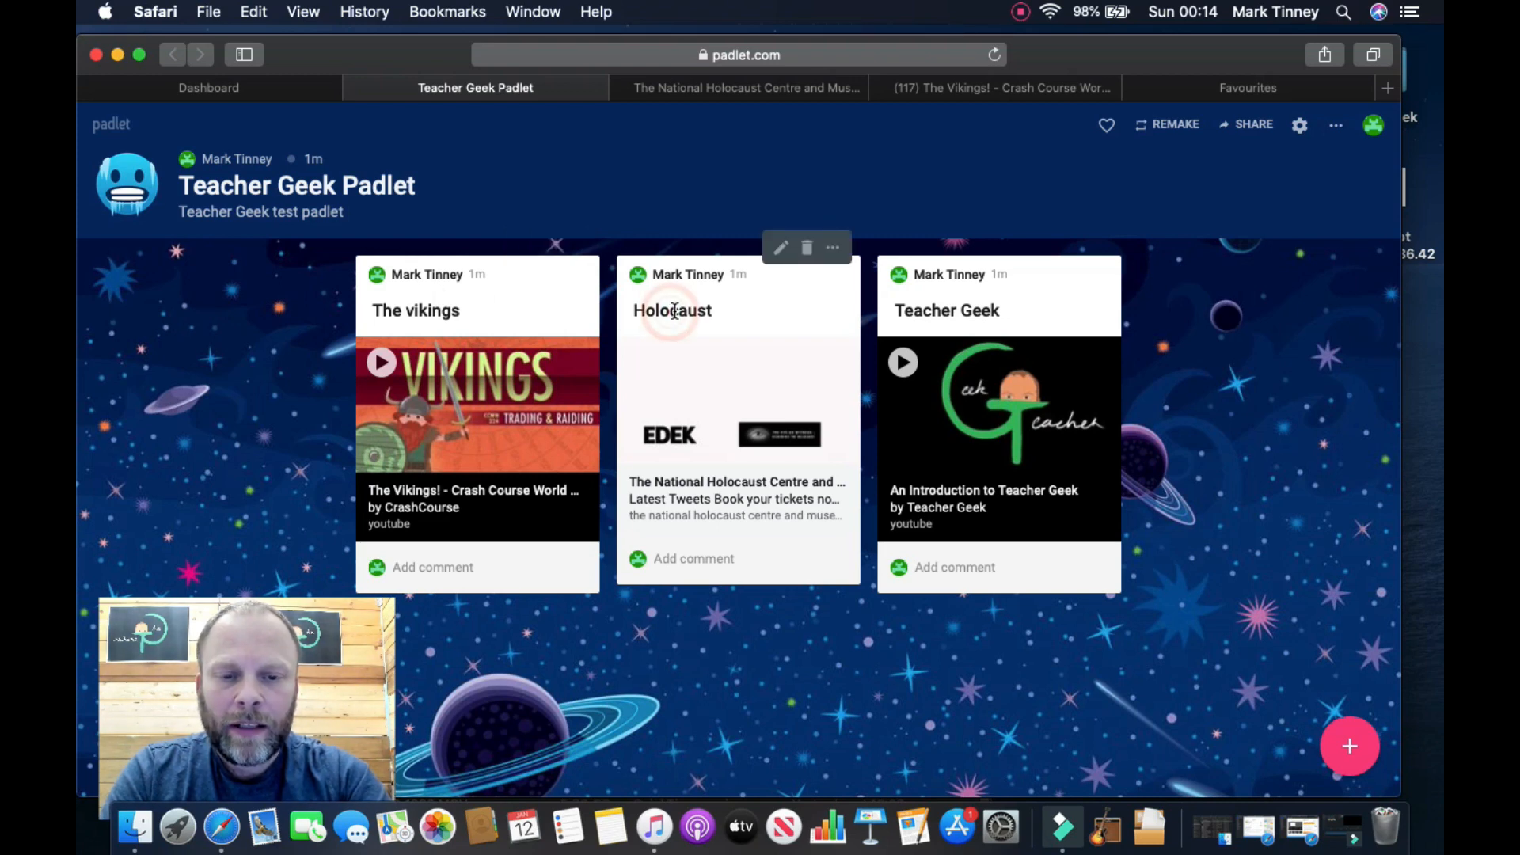
pyautogui.click(782, 251)
pyautogui.write('Start here')
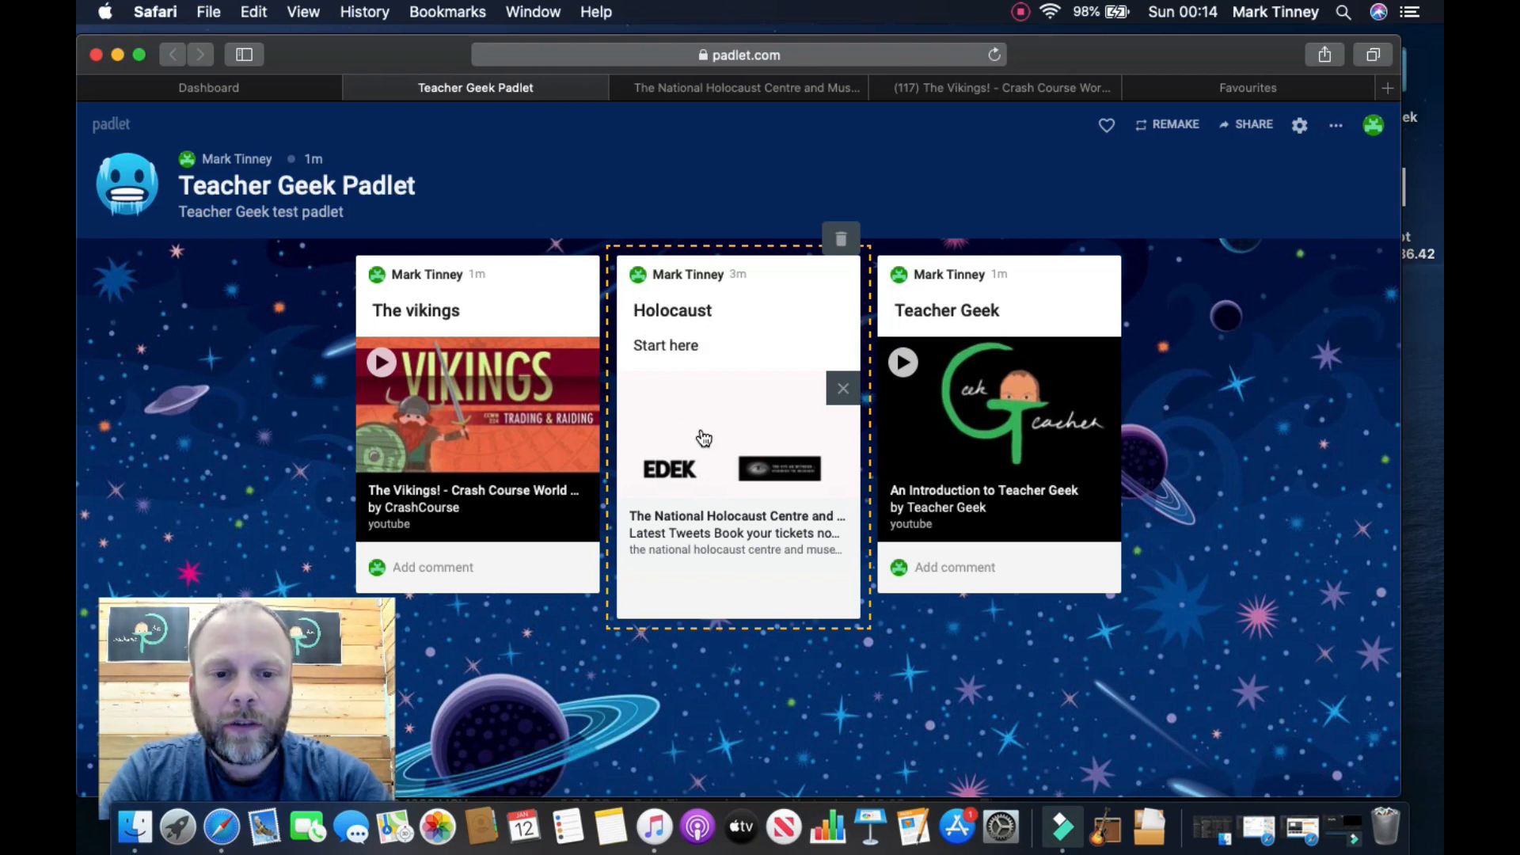
pyautogui.click(720, 590)
pyautogui.click(1220, 281)
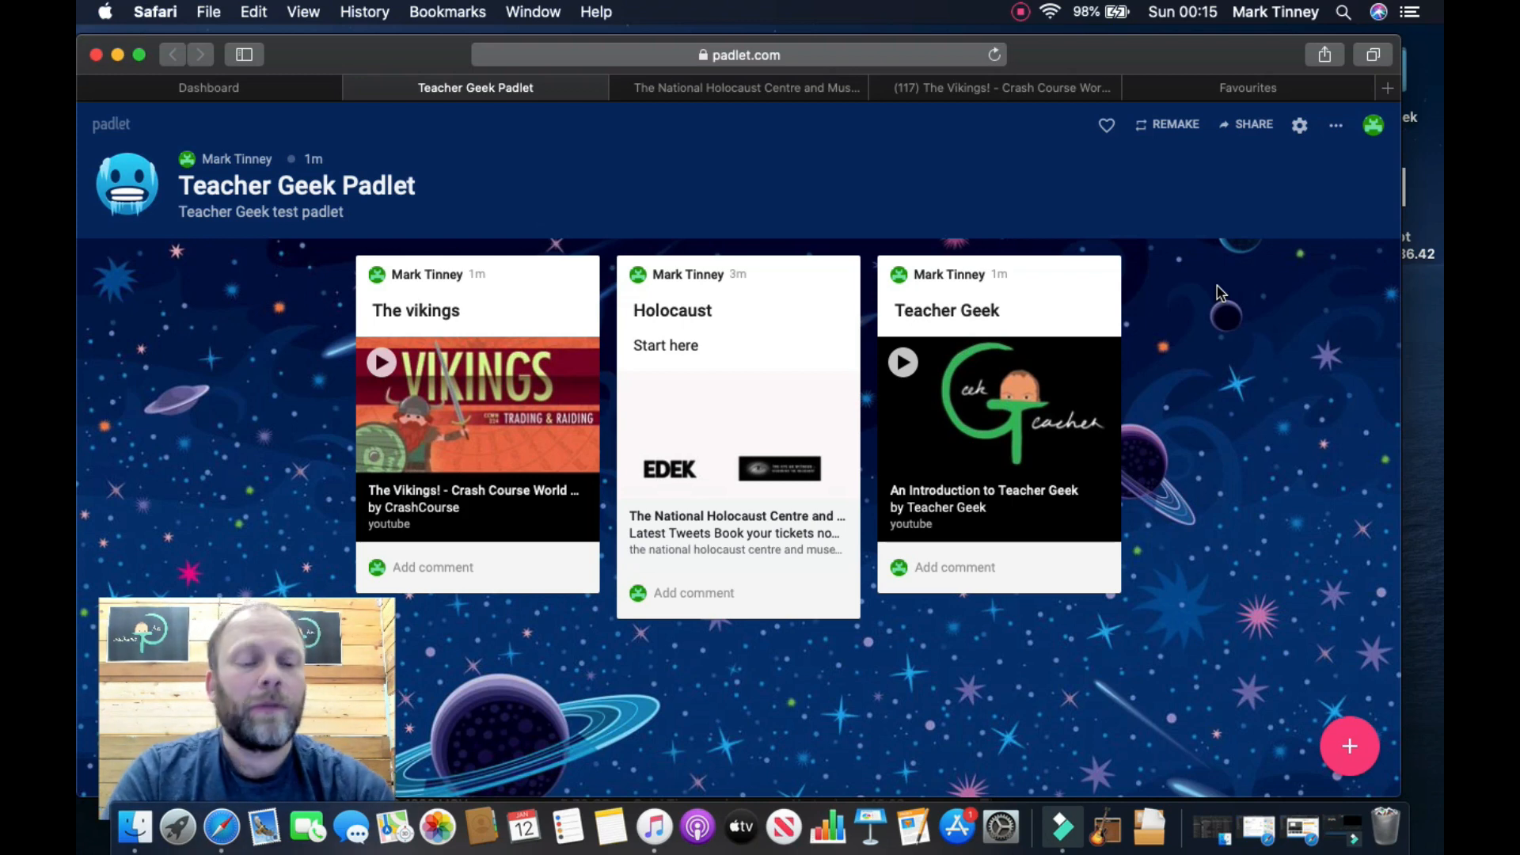
pyautogui.click(1335, 125)
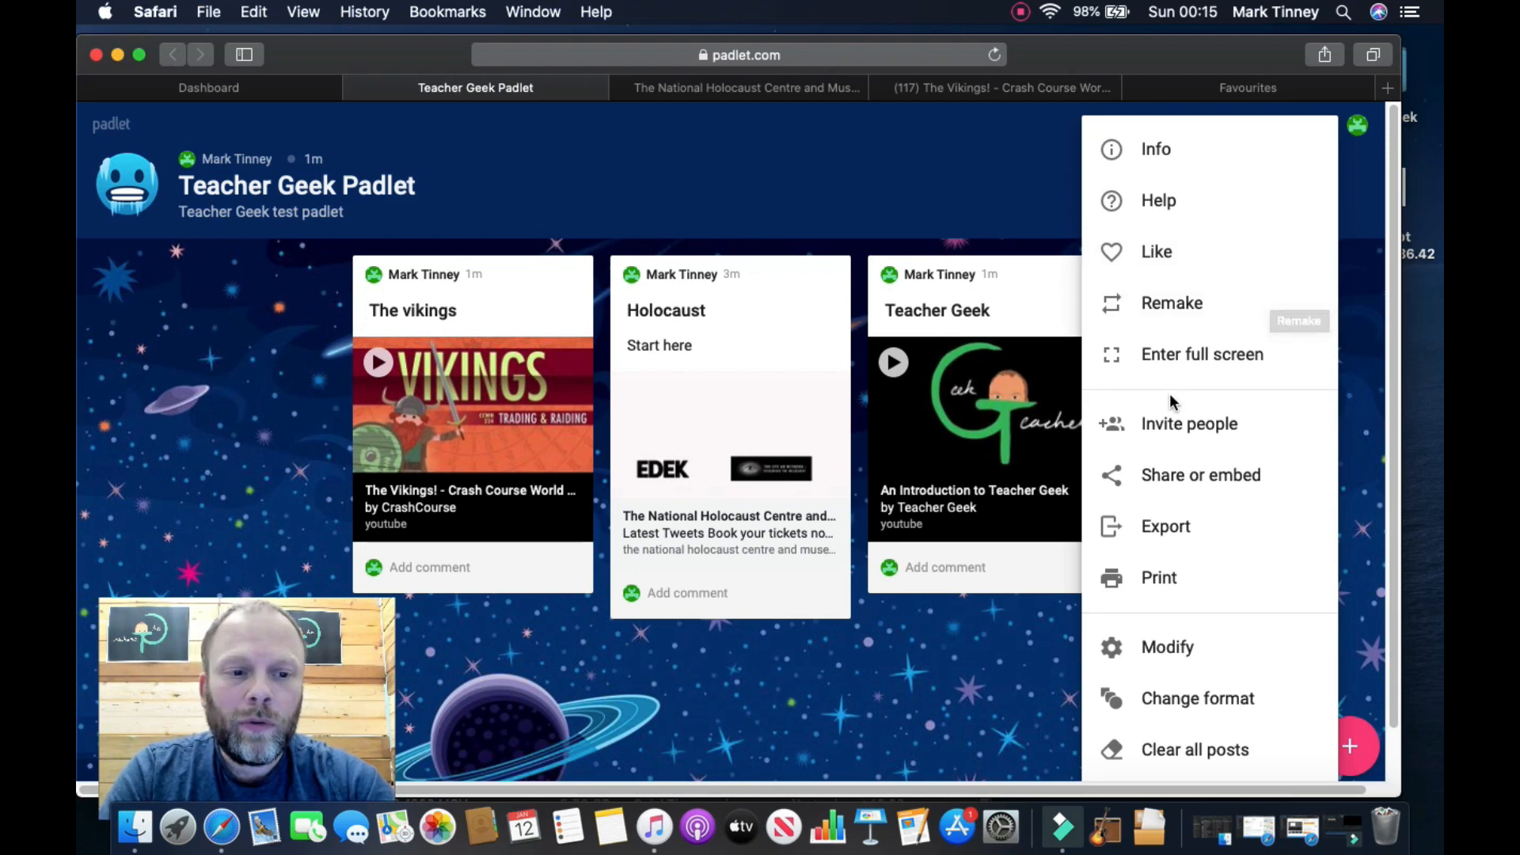
pyautogui.click(1170, 647)
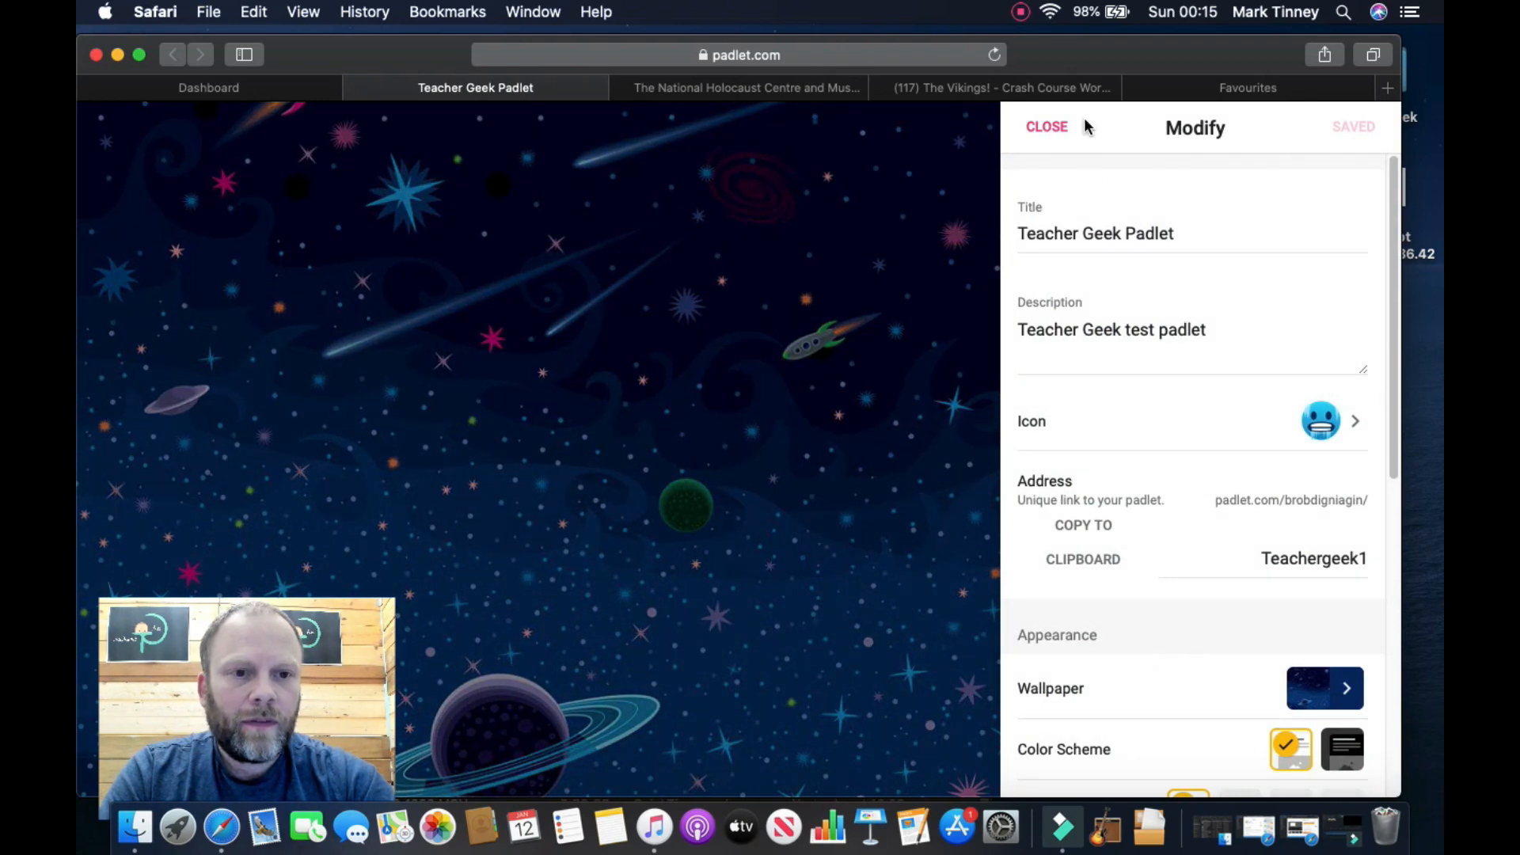
pyautogui.click(1057, 127)
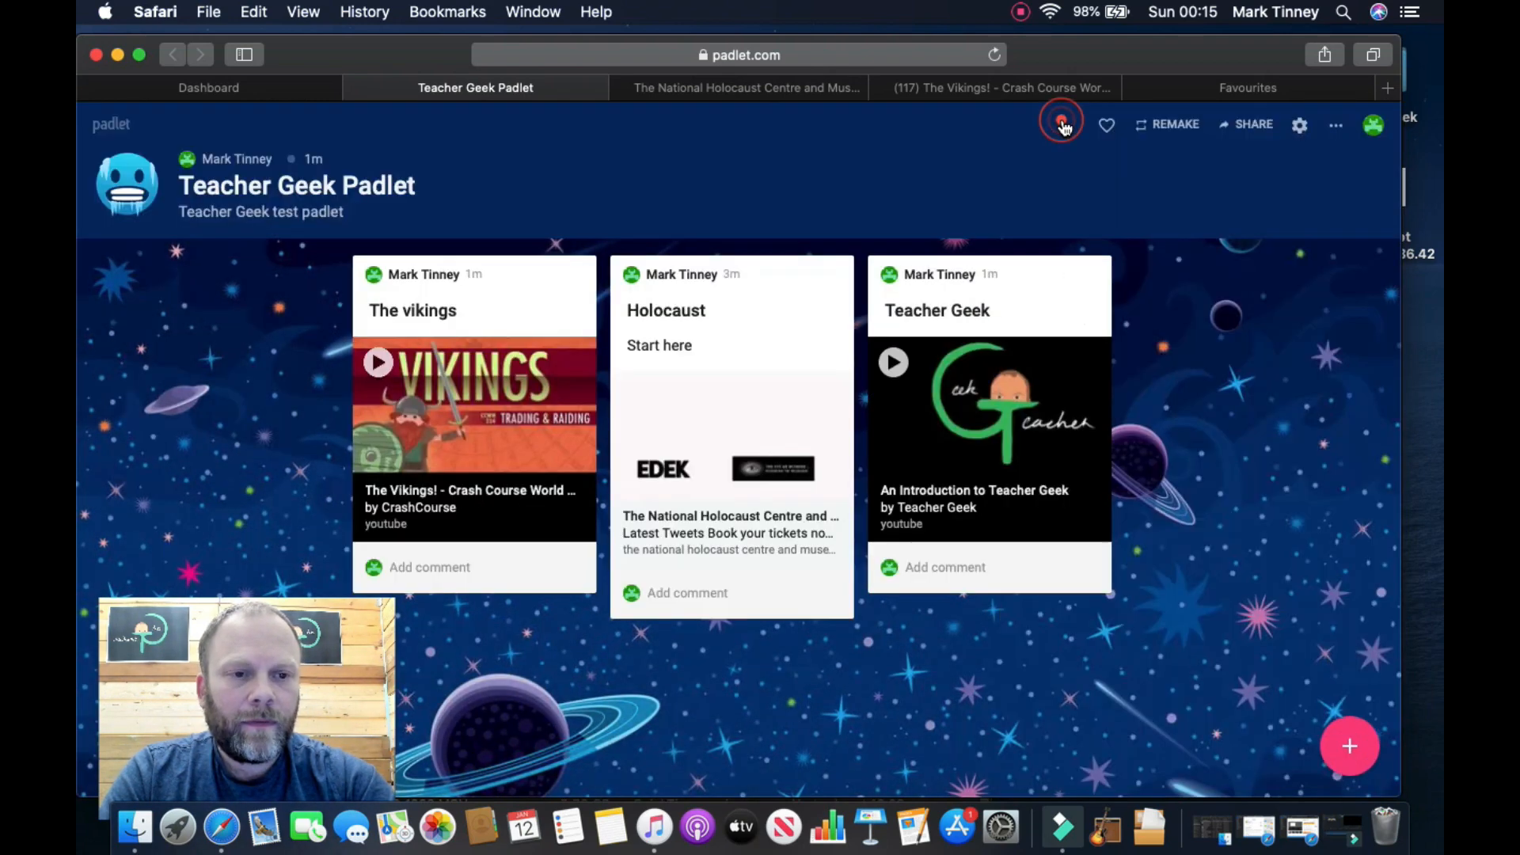
pyautogui.click(1298, 127)
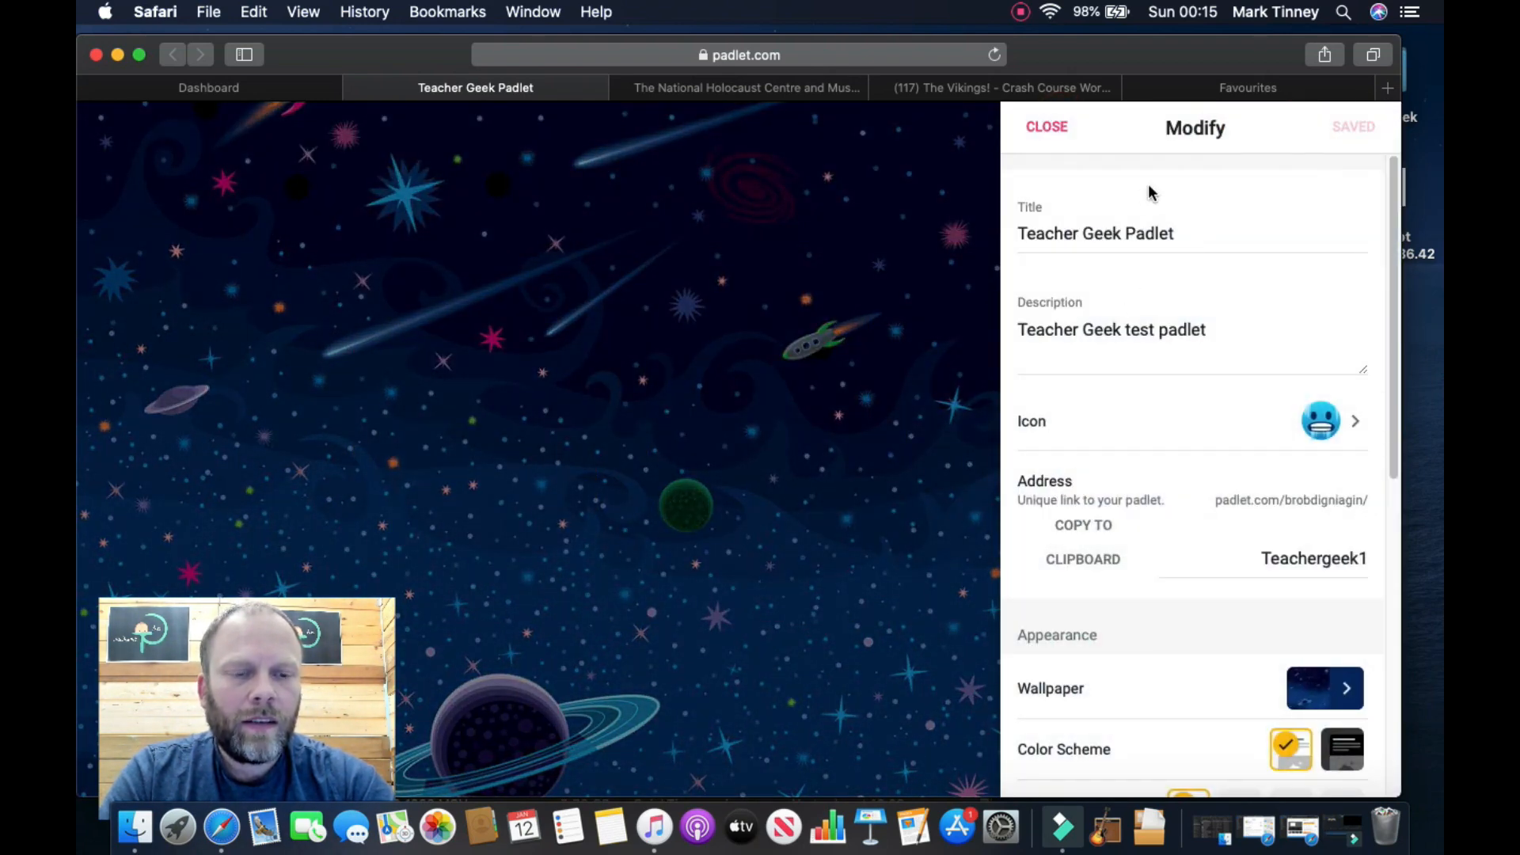
pyautogui.click(1049, 129)
pyautogui.click(1250, 126)
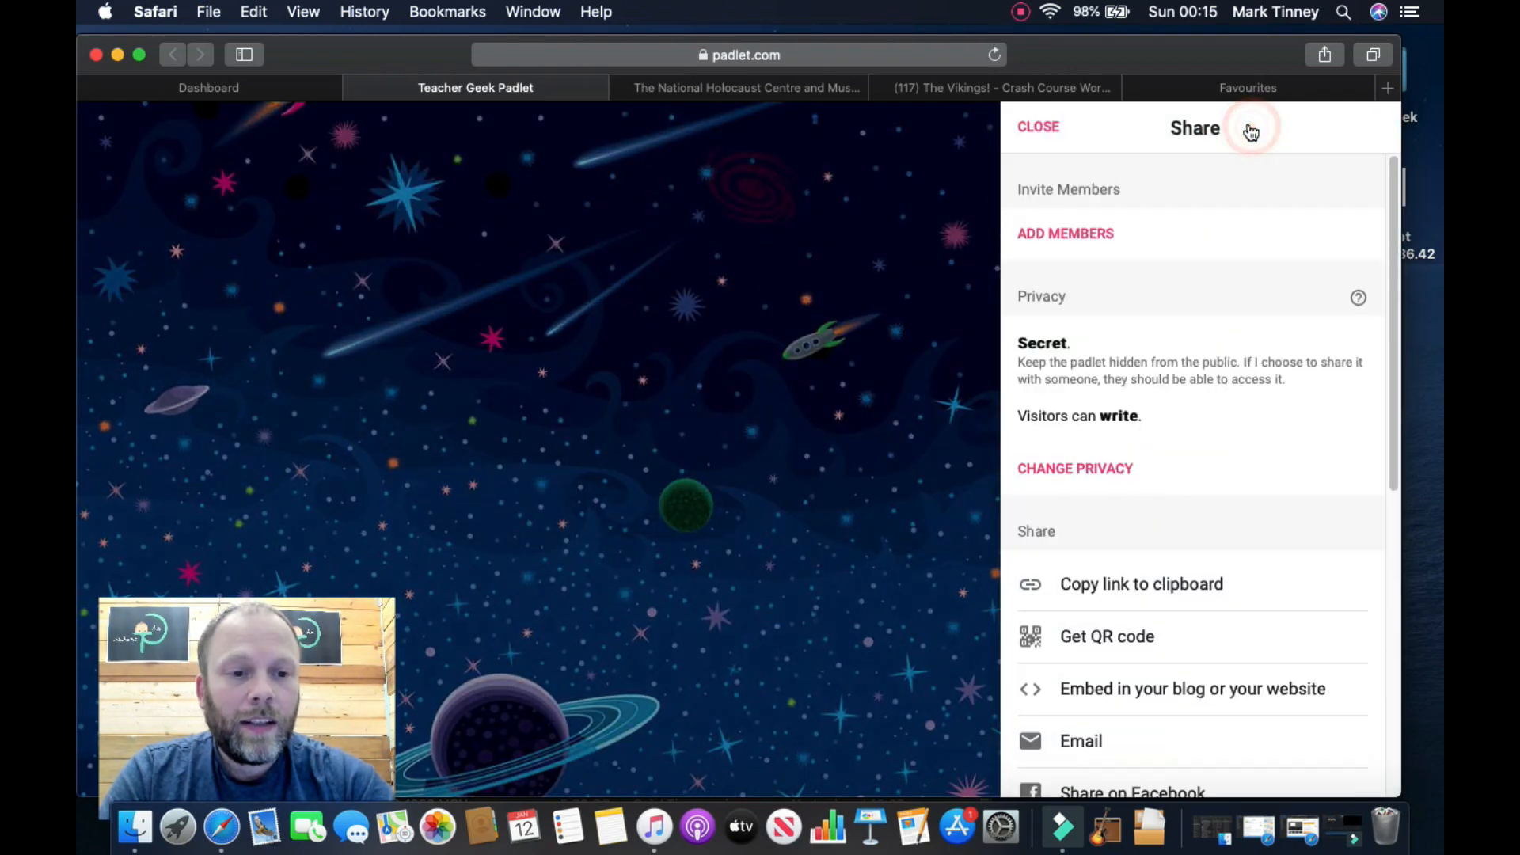
pyautogui.click(1097, 478)
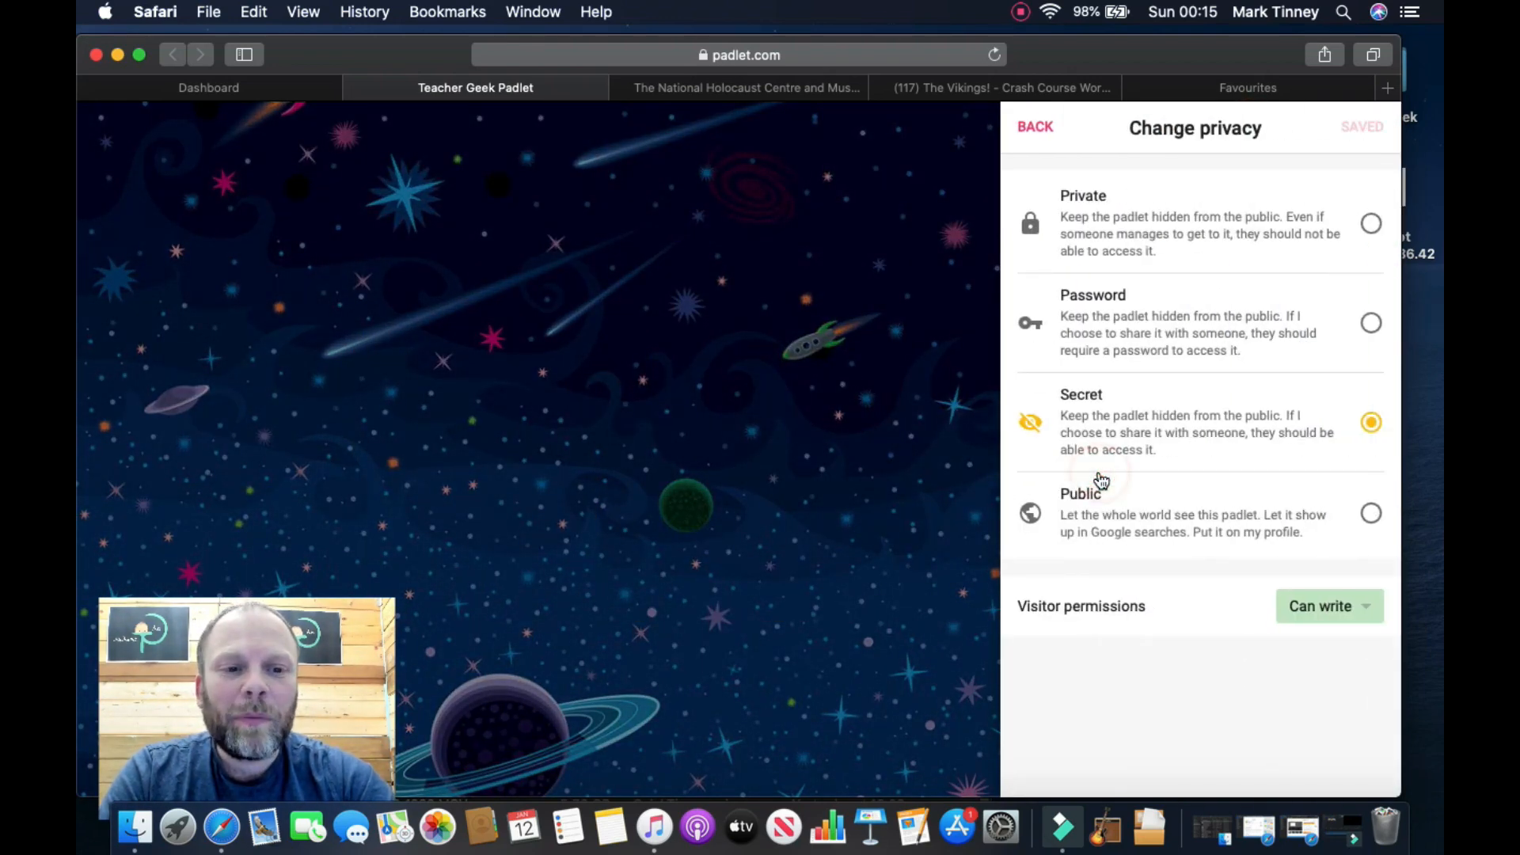
pyautogui.click(1324, 613)
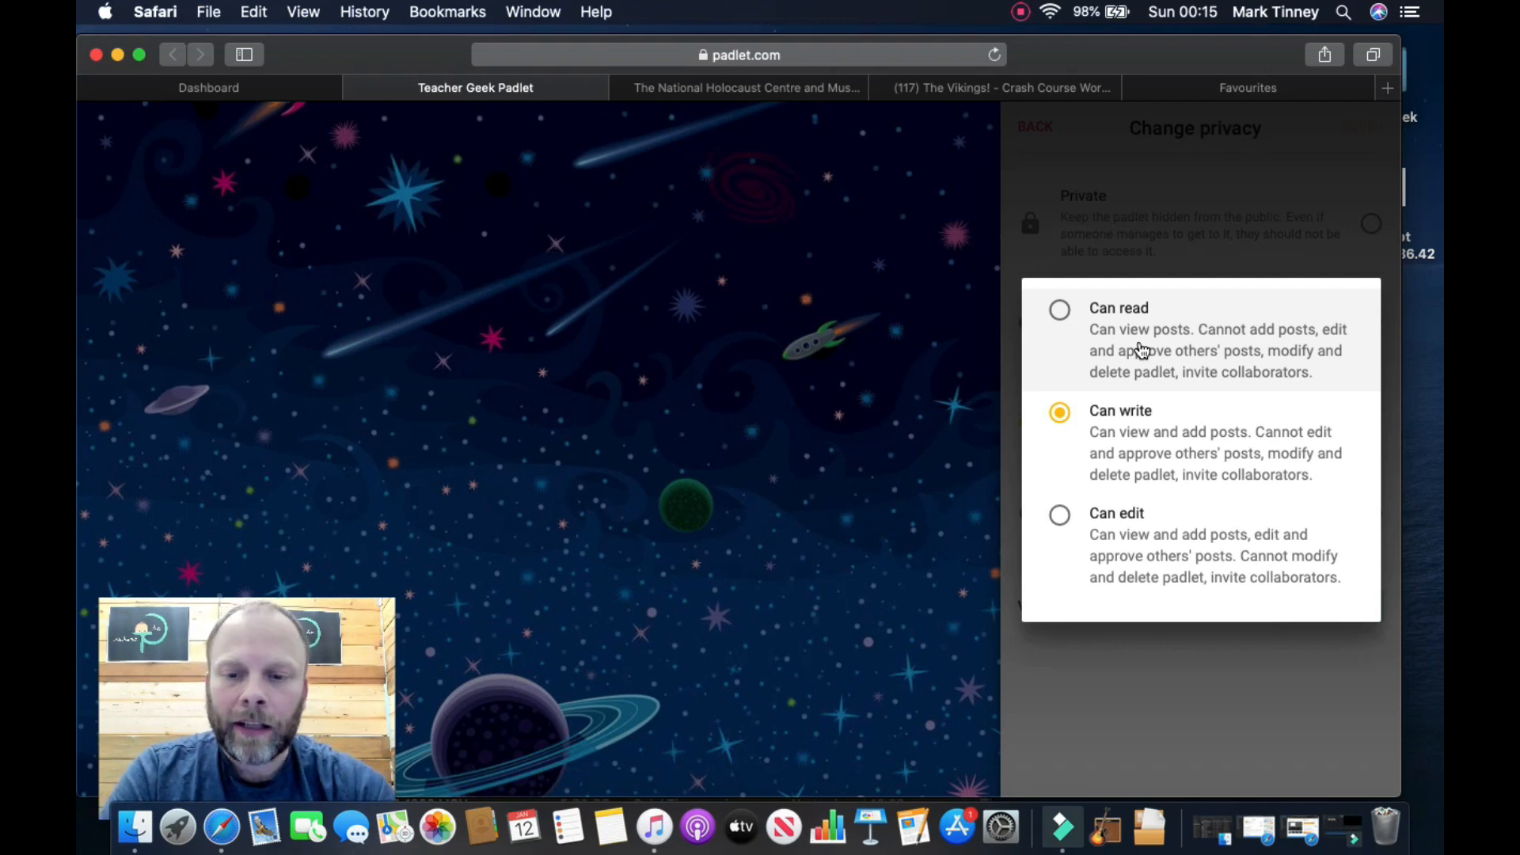
pyautogui.click(900, 434)
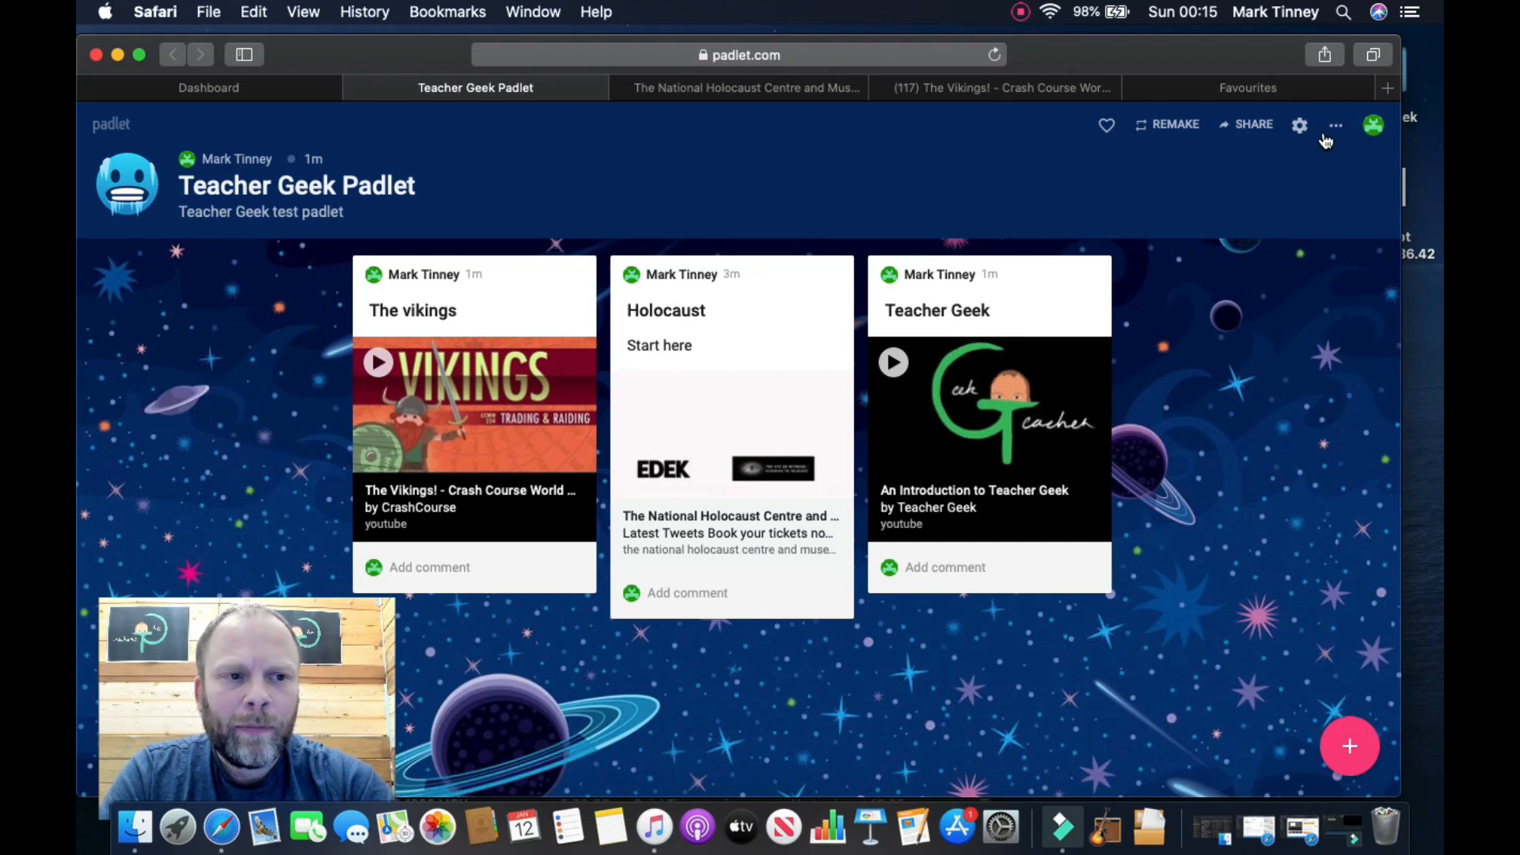
# Step: Bring up the board format list, dismiss it once, then reopen the Canvas-to-Timeline choices
pyautogui.click(1332, 133)
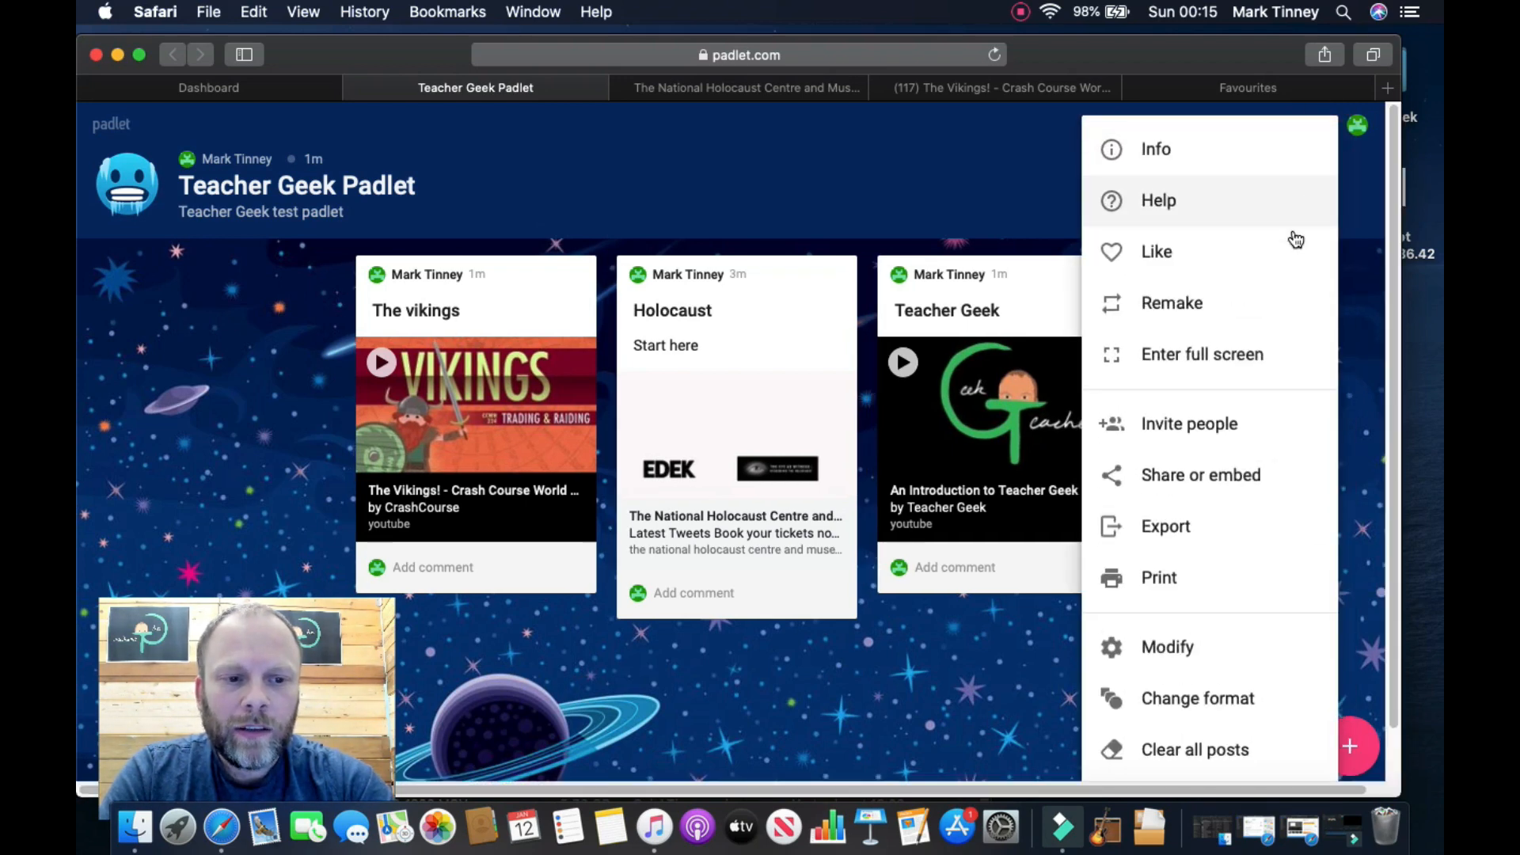
pyautogui.click(1203, 698)
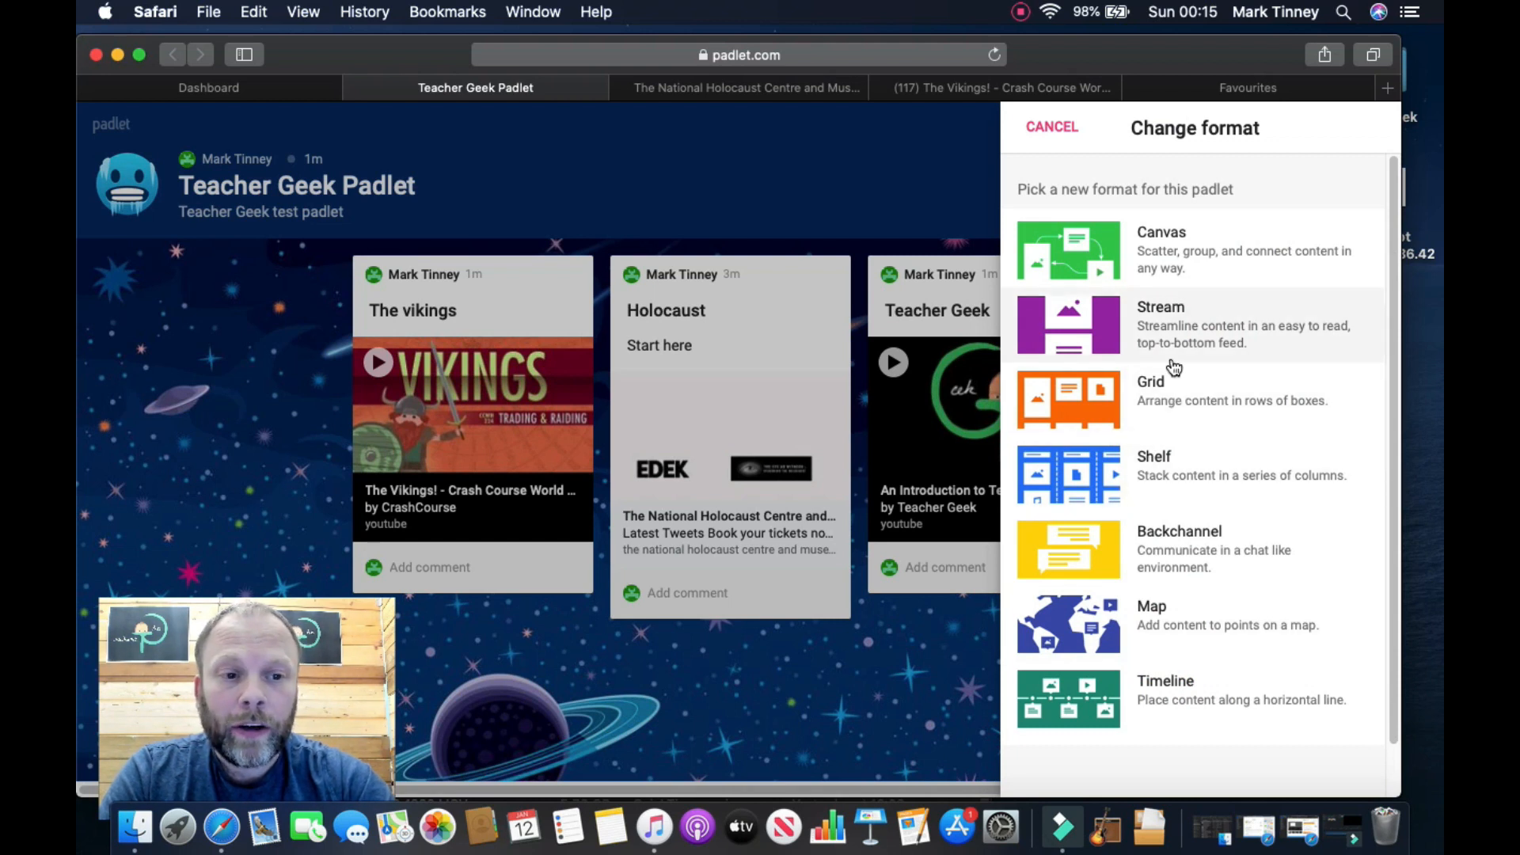
pyautogui.click(1177, 479)
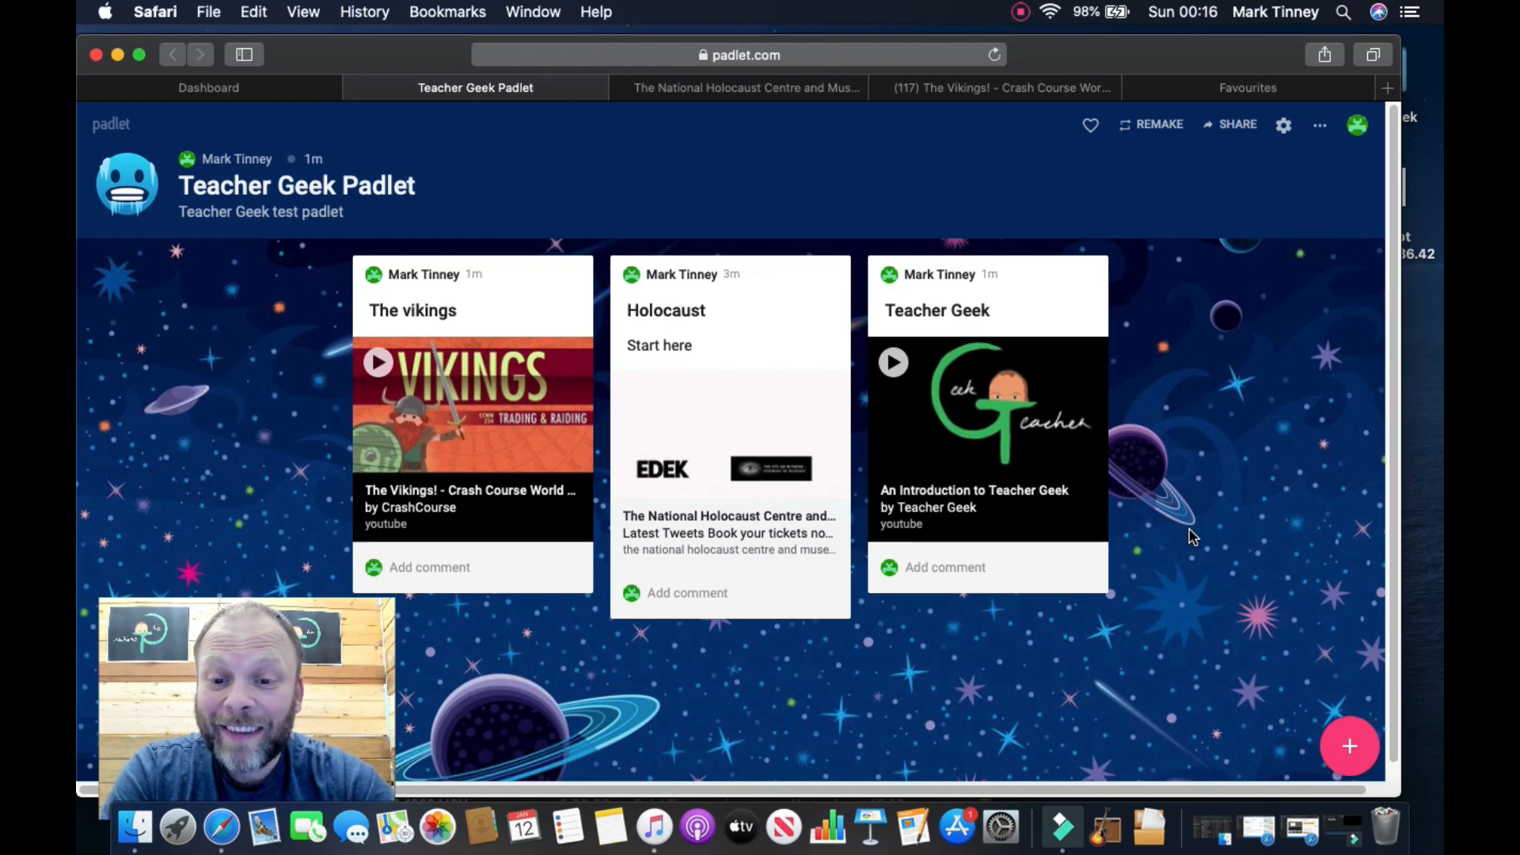
pyautogui.click(1319, 126)
pyautogui.click(1215, 704)
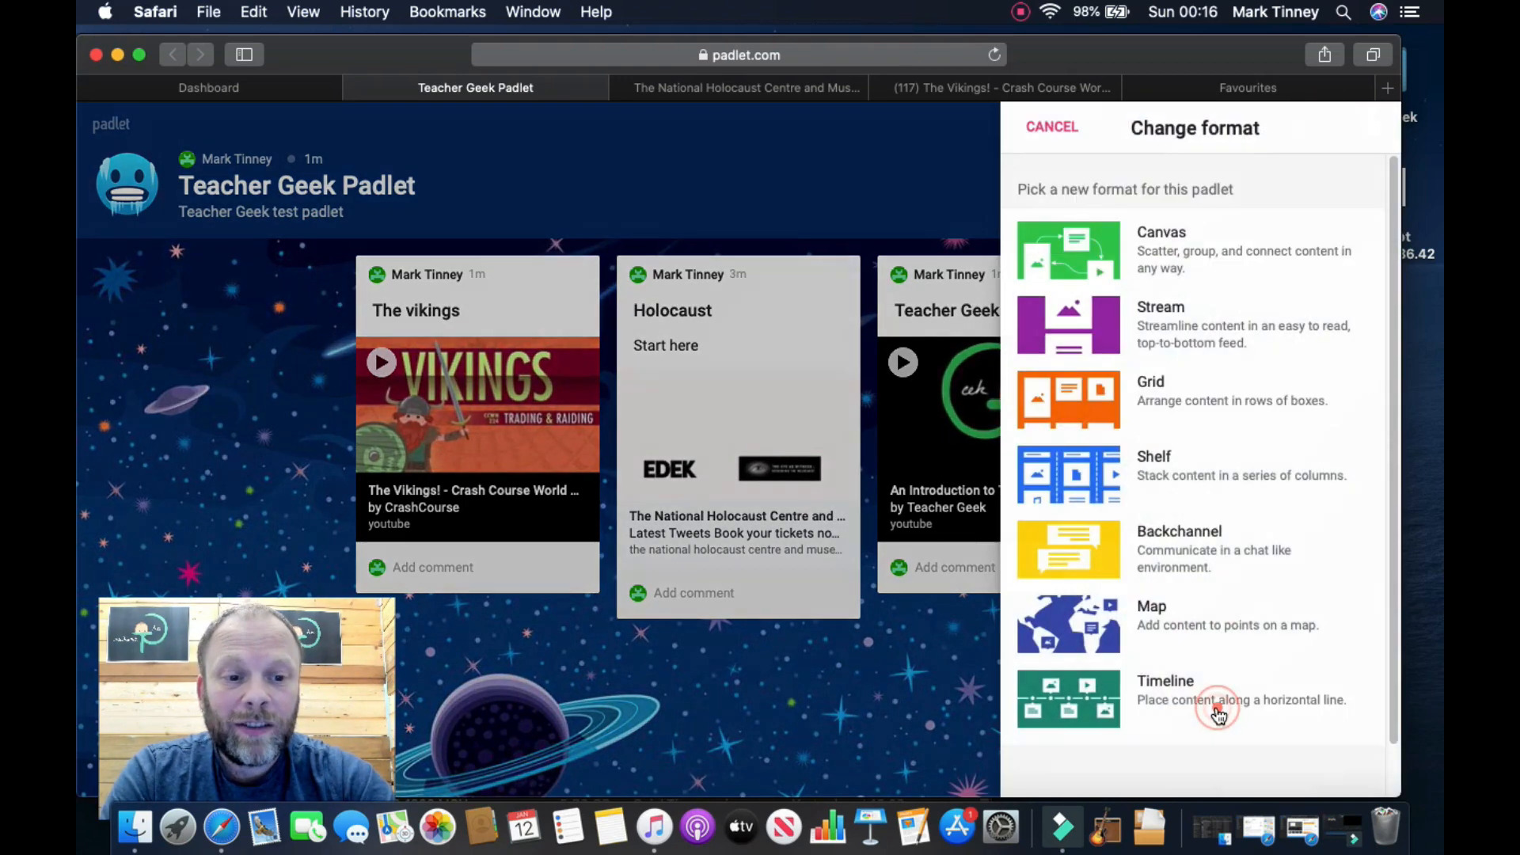